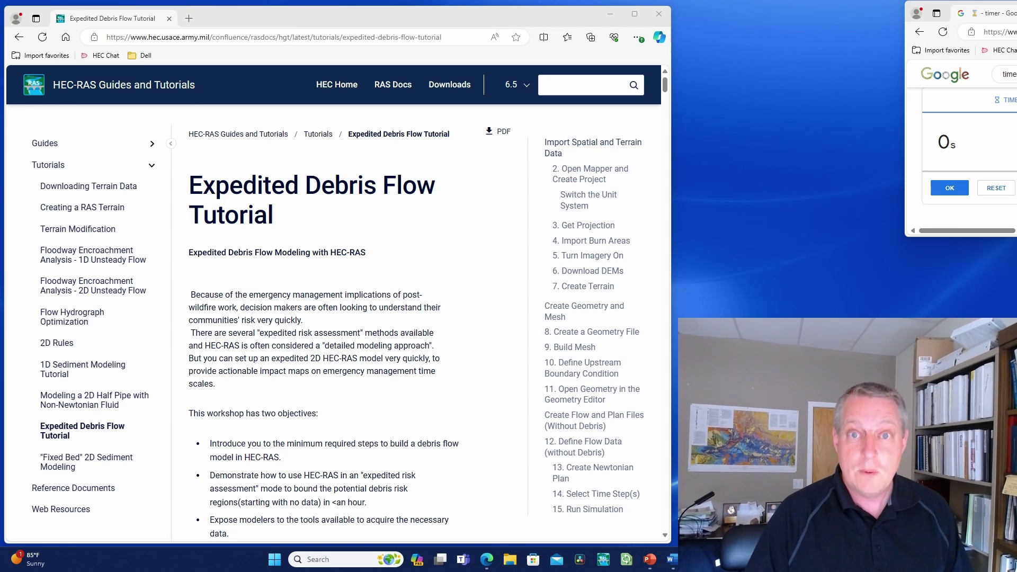
- Scroll the Expedited Debris Flow Tutorial down toward the Import Spatial and Terrain Data section
{"action": "scroll", "coordinate": [271, 355], "scroll_direction": "down", "scroll_amount": 8}
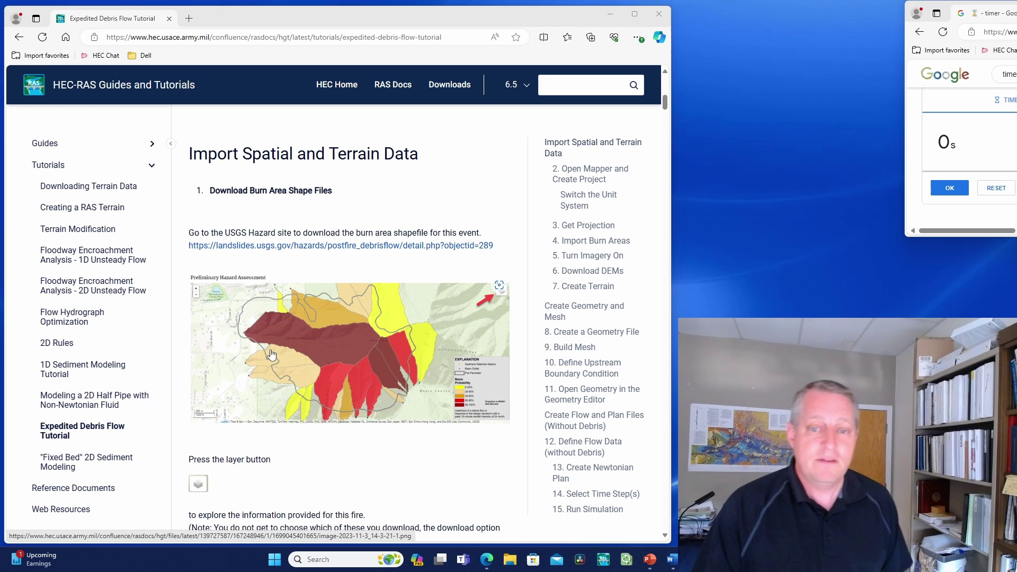
- Follow the USGS hazard link and trim the address to the main /postfire_debrisflow/ page
{"action": "left_click", "coordinate": [276, 250]}
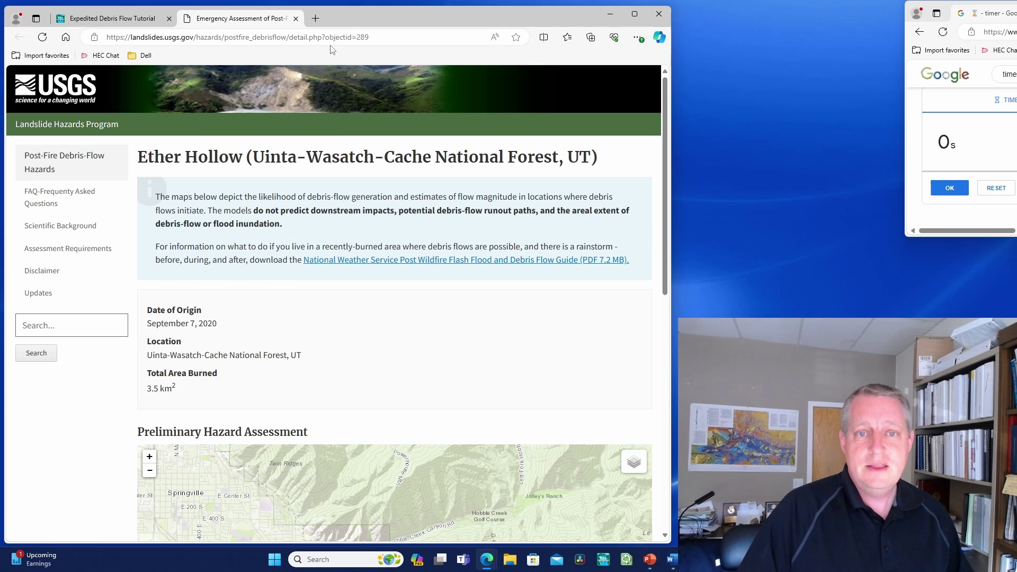
{"action": "left_click_drag", "start_coordinate": [388, 39], "coordinate": [290, 44]}
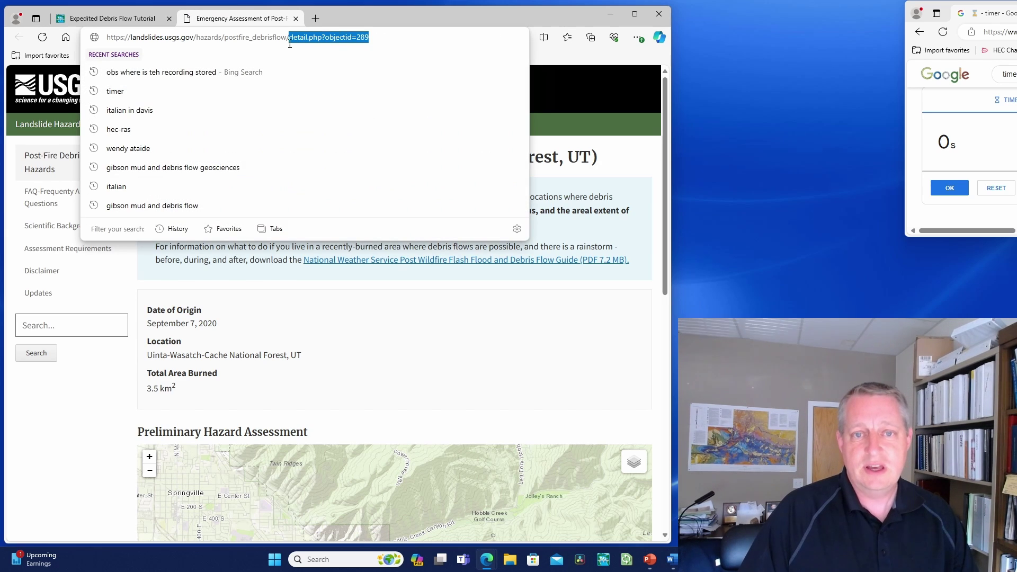
{"action": "key", "text": "BackSpace"}
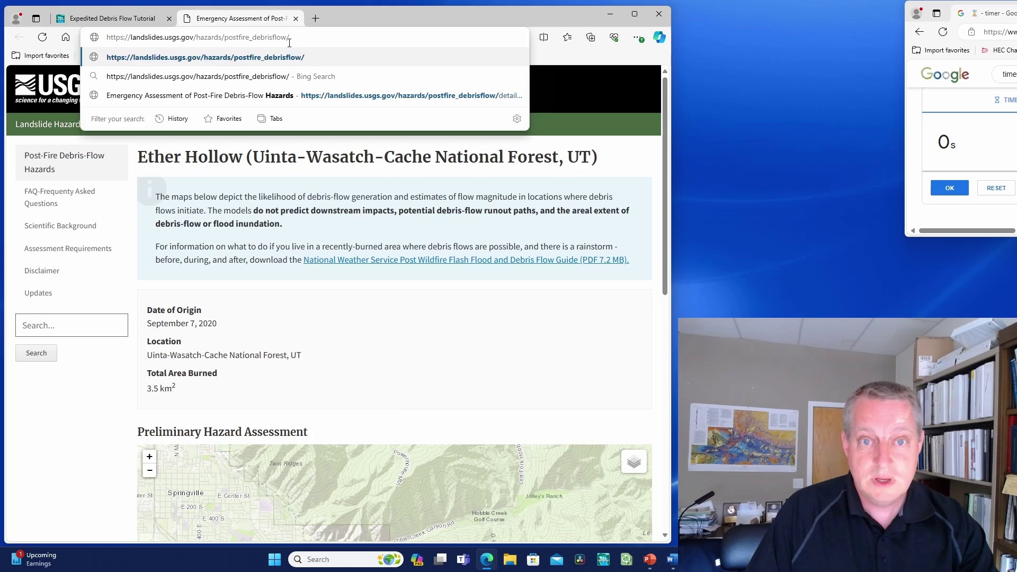
{"action": "key", "text": "Return"}
- Browse the 2023 fires list, open the October Lizzie Fire page, and return to the tutorial tab
{"action": "scroll", "coordinate": [279, 166], "scroll_direction": "down", "scroll_amount": 10}
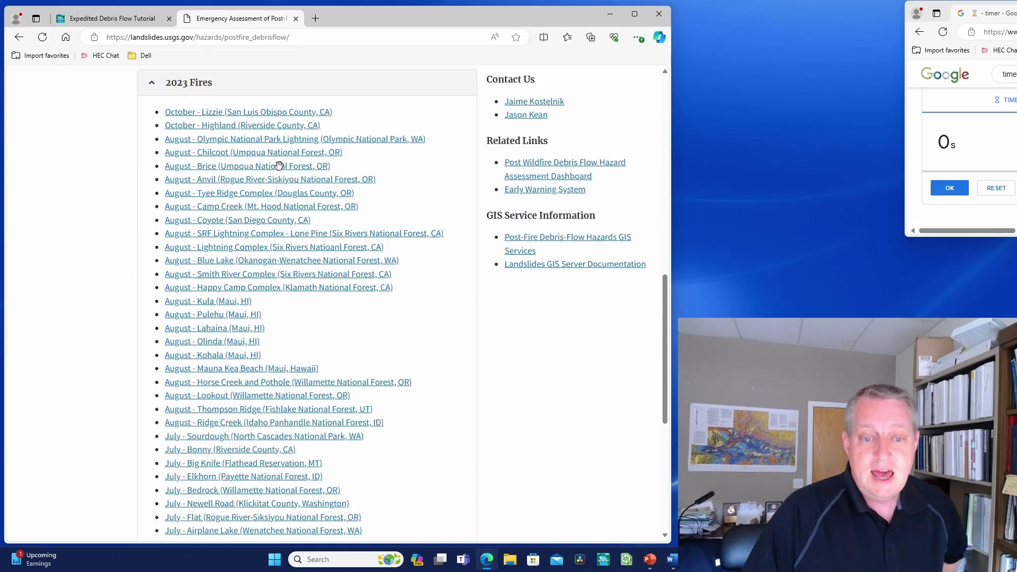
{"action": "scroll", "coordinate": [279, 166], "scroll_direction": "down", "scroll_amount": 6}
{"action": "scroll", "coordinate": [277, 180], "scroll_direction": "up", "scroll_amount": 4}
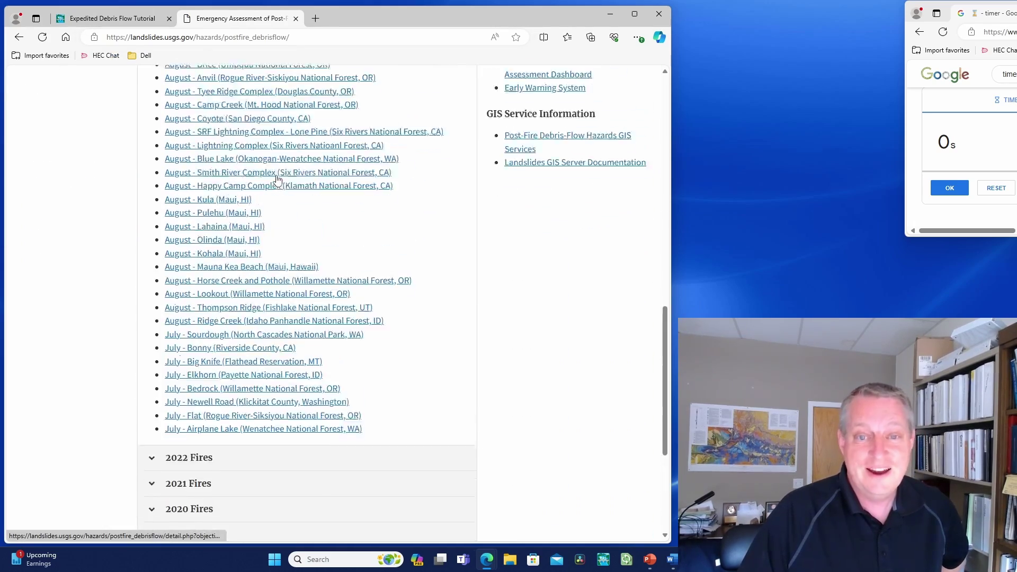
{"action": "scroll", "coordinate": [276, 180], "scroll_direction": "up", "scroll_amount": 2}
{"action": "scroll", "coordinate": [277, 180], "scroll_direction": "down", "scroll_amount": 5}
{"action": "scroll", "coordinate": [276, 180], "scroll_direction": "up", "scroll_amount": 7}
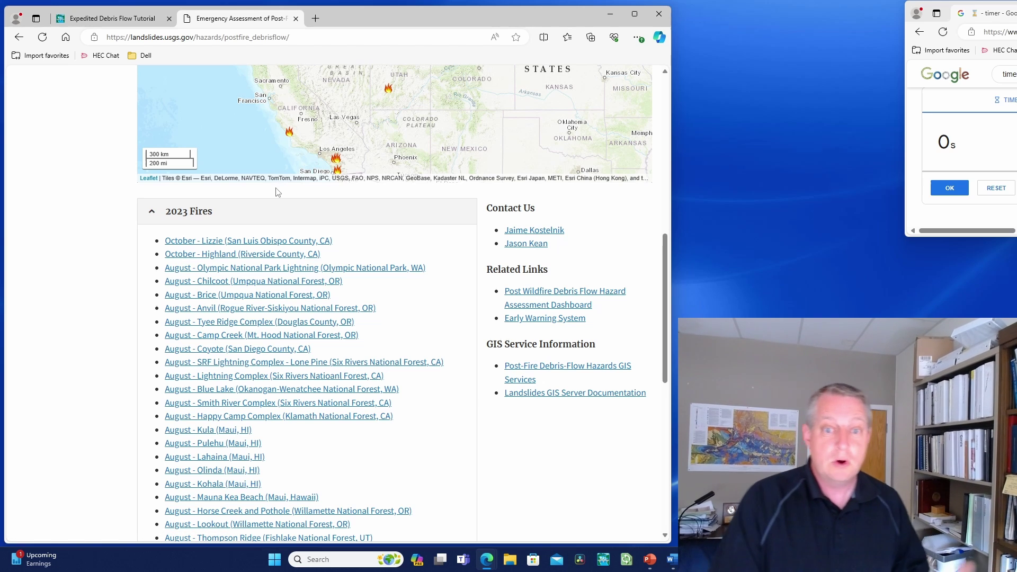
{"action": "left_click", "coordinate": [266, 245]}
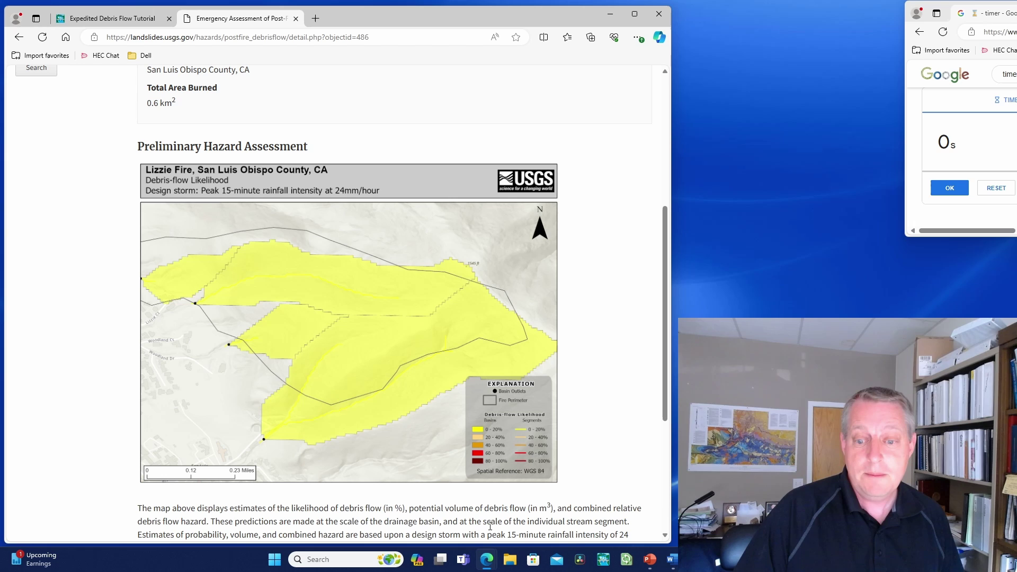
{"action": "left_click", "coordinate": [119, 20]}
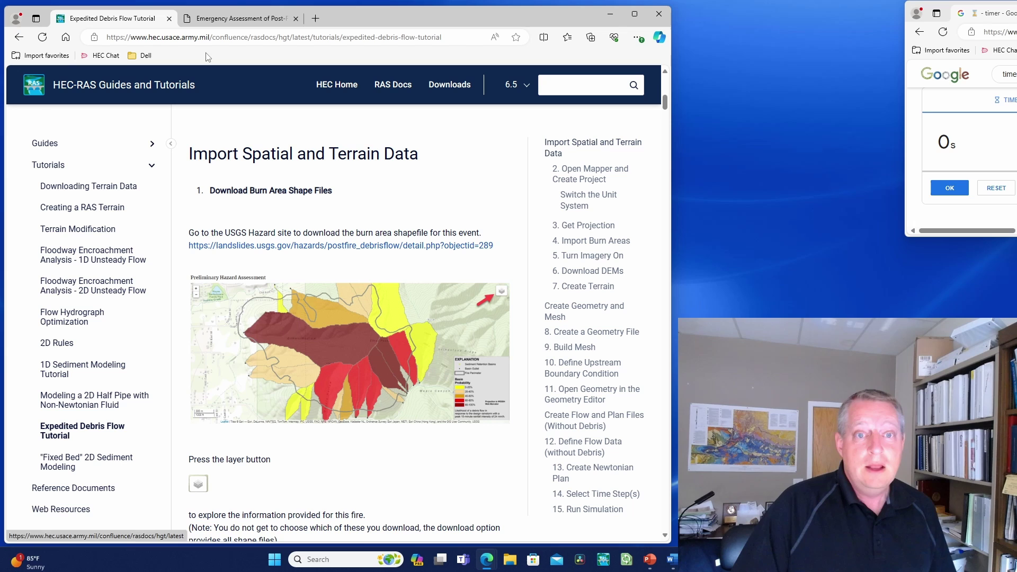
- From the Ether Hollow hazard page, save the Shapefile (.shp) archive to F:\Speed Run
{"action": "left_click", "coordinate": [290, 246]}
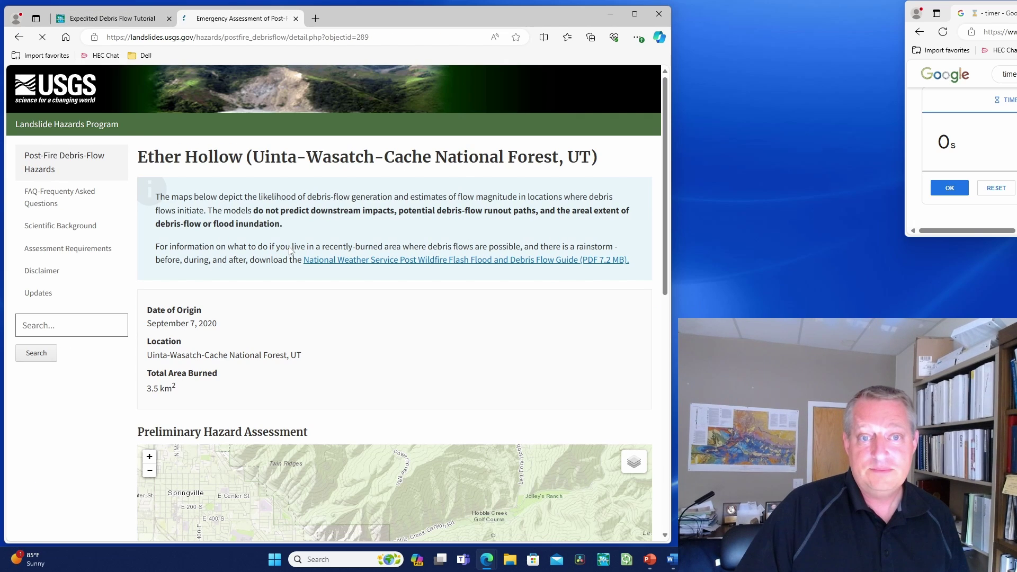
{"action": "scroll", "coordinate": [330, 367], "scroll_direction": "down", "scroll_amount": 5}
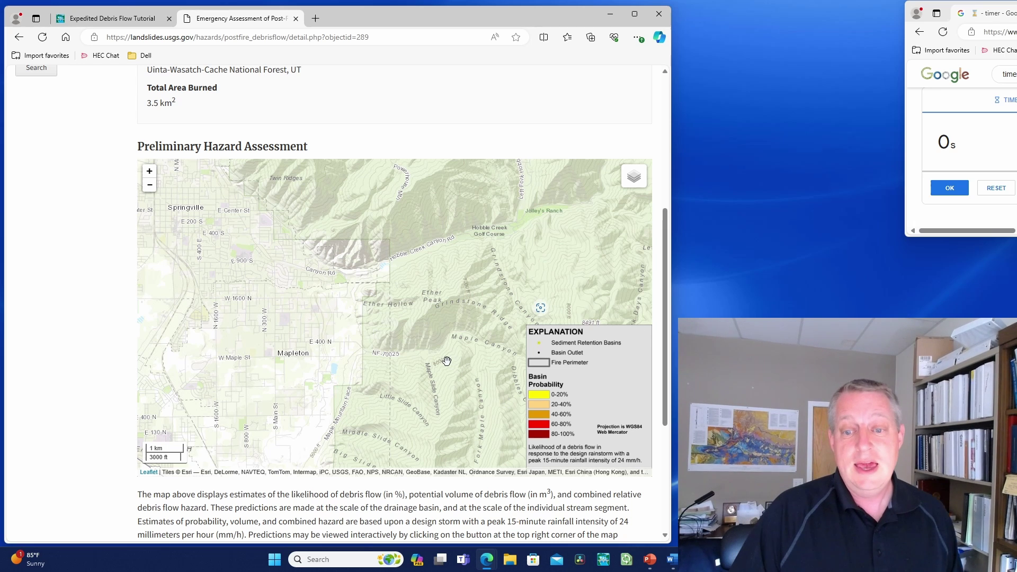
{"action": "scroll", "coordinate": [446, 362], "scroll_direction": "down", "scroll_amount": 4}
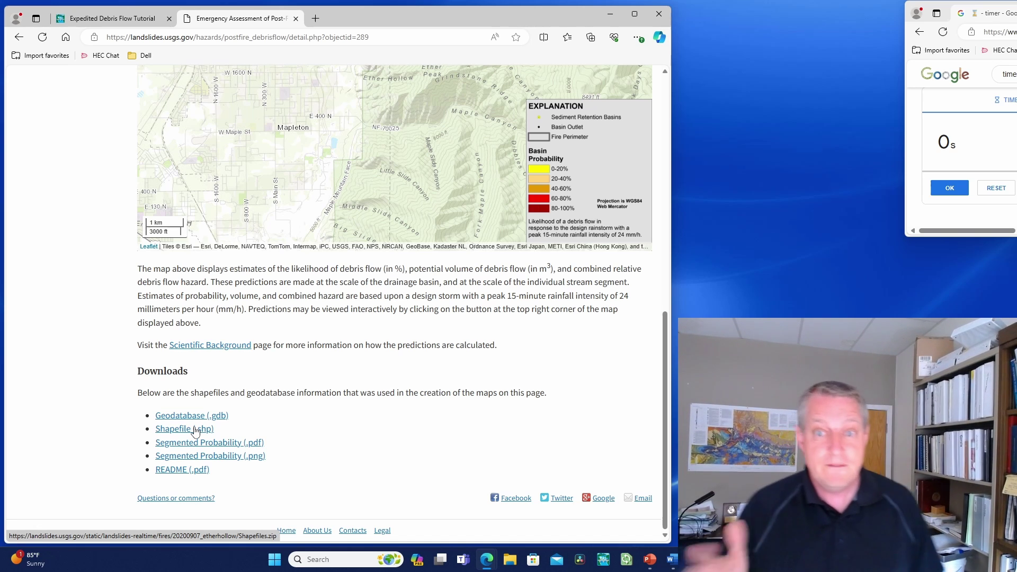
{"action": "right_click", "coordinate": [196, 430]}
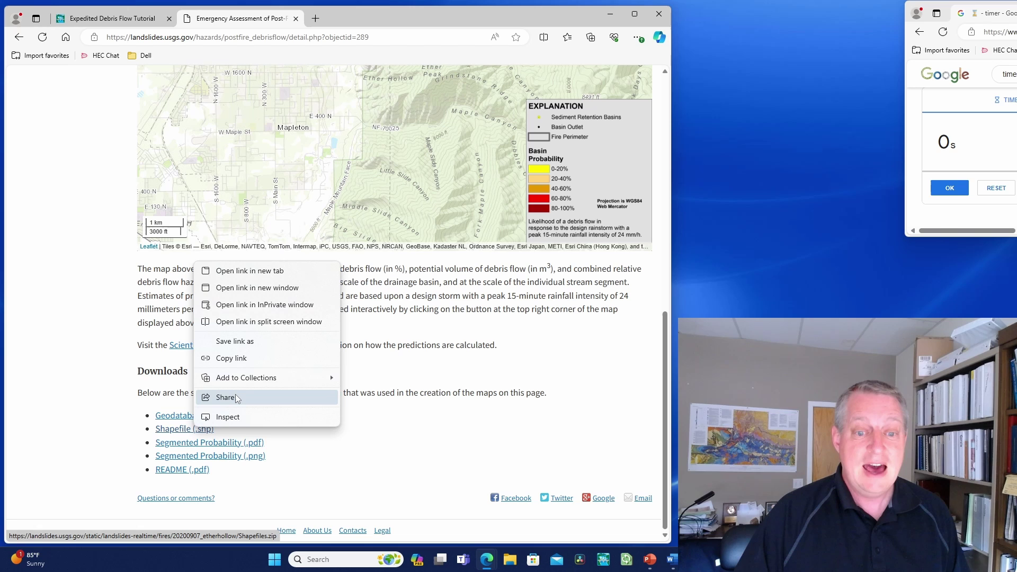
{"action": "left_click", "coordinate": [235, 342]}
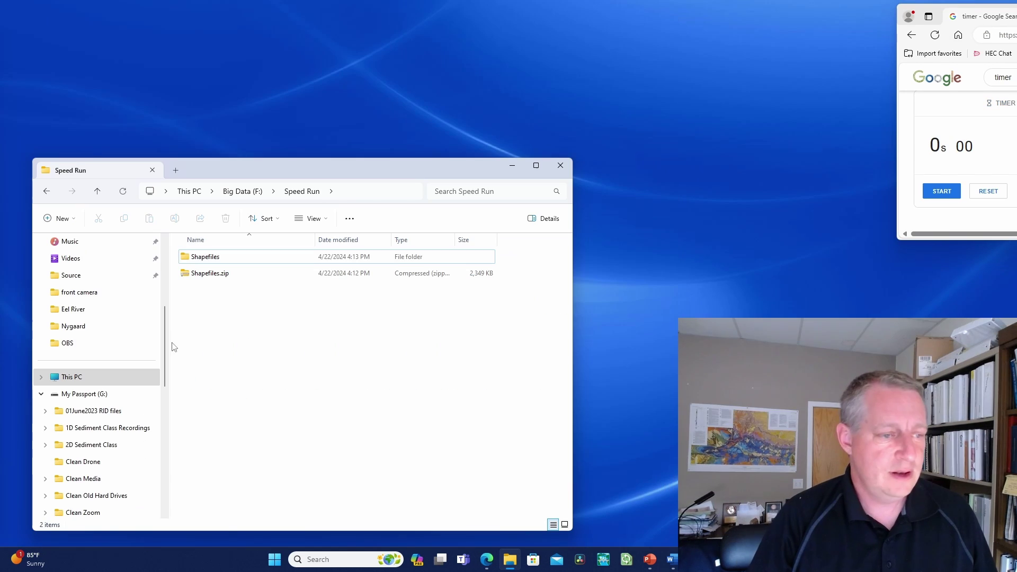
- Open the extracted Shapefiles folder and bring the empty HEC-RAS 6.5 window forward above it
{"action": "double_click", "coordinate": [197, 259]}
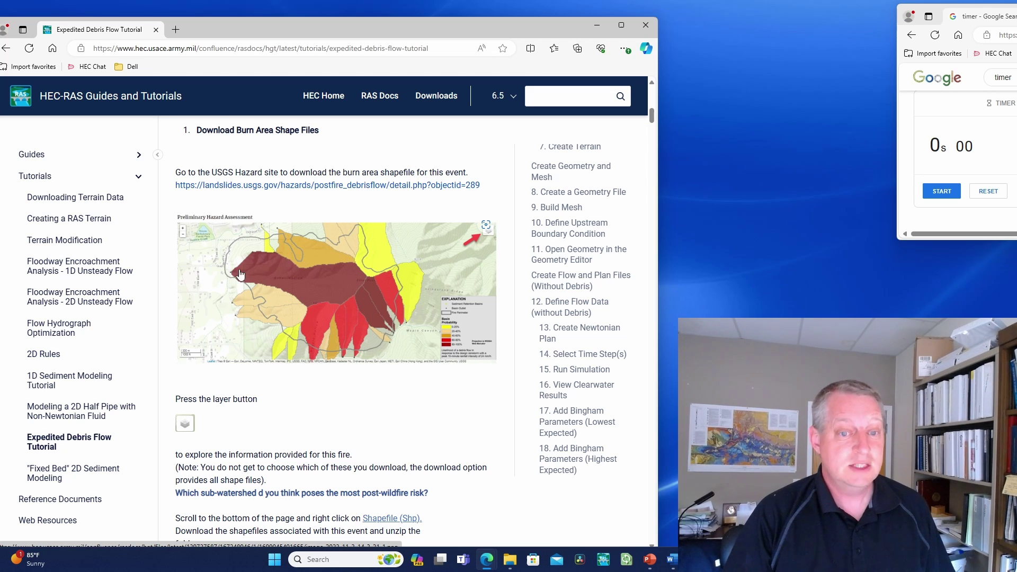
{"action": "left_click", "coordinate": [595, 26]}
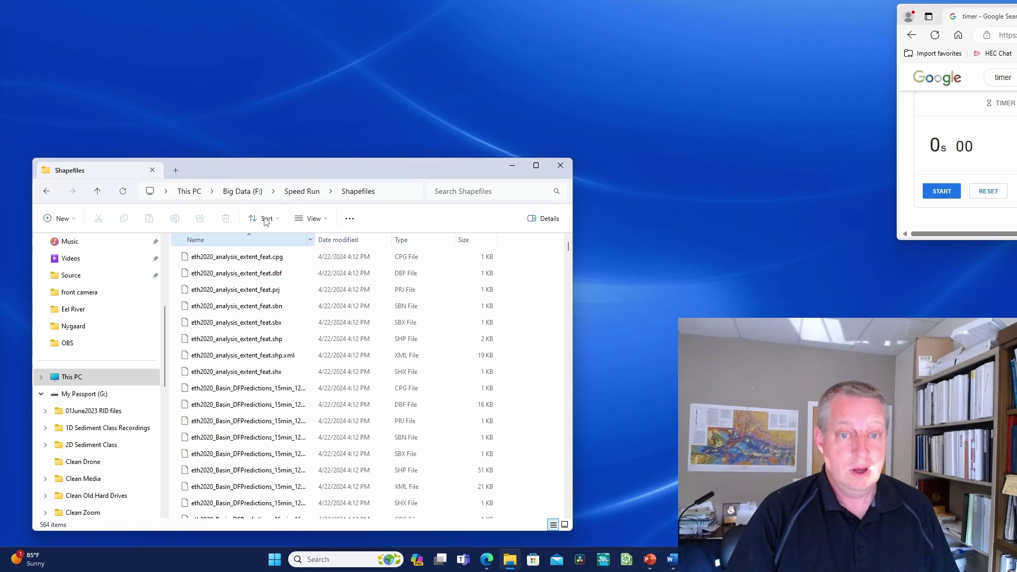
{"action": "left_click_drag", "start_coordinate": [249, 164], "coordinate": [341, 205]}
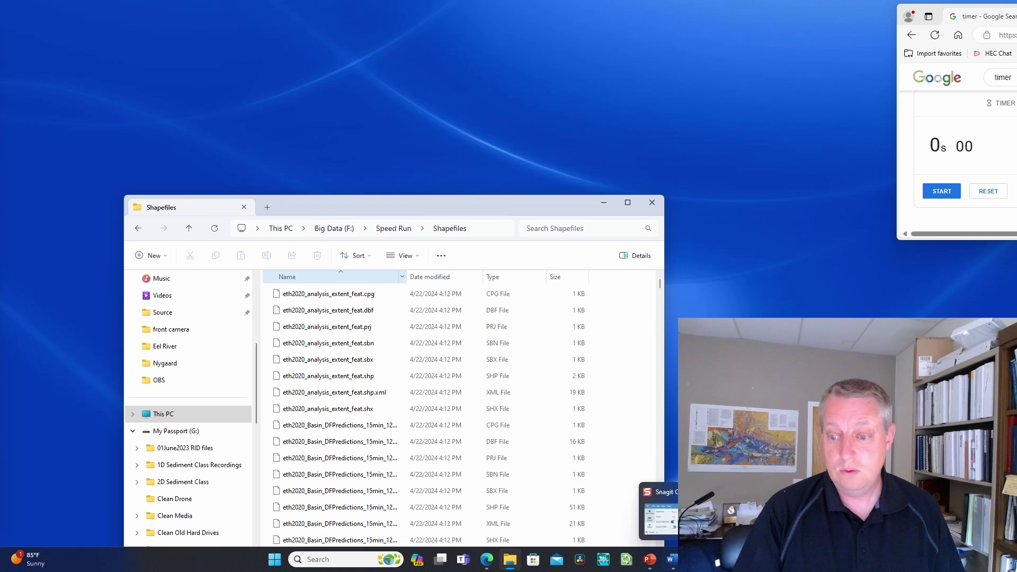
{"action": "left_click", "coordinate": [604, 560]}
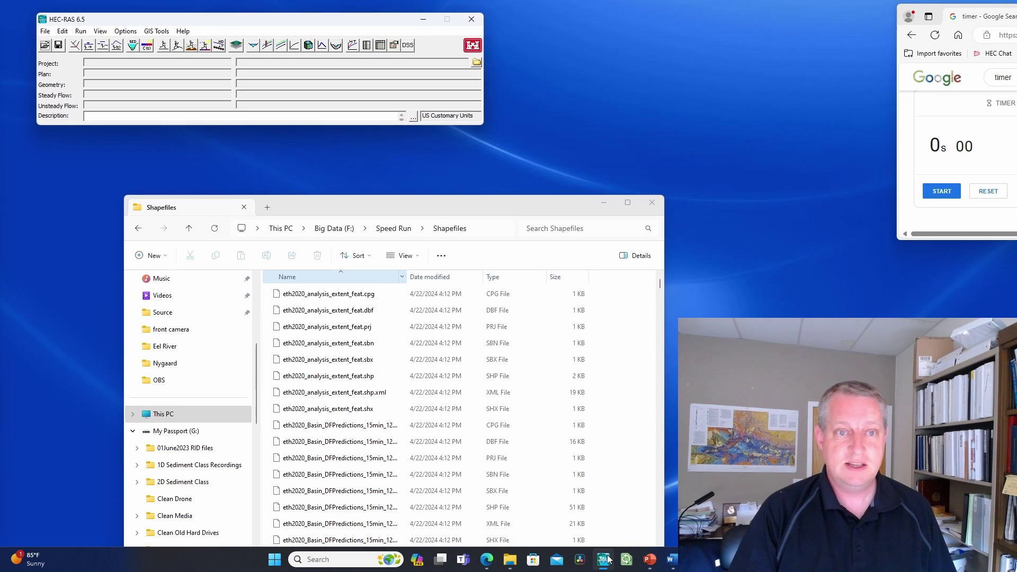
- Create a new project titled Speed Run as F:\Speed Run\SpeedRun.prj
{"action": "left_click", "coordinate": [940, 192]}
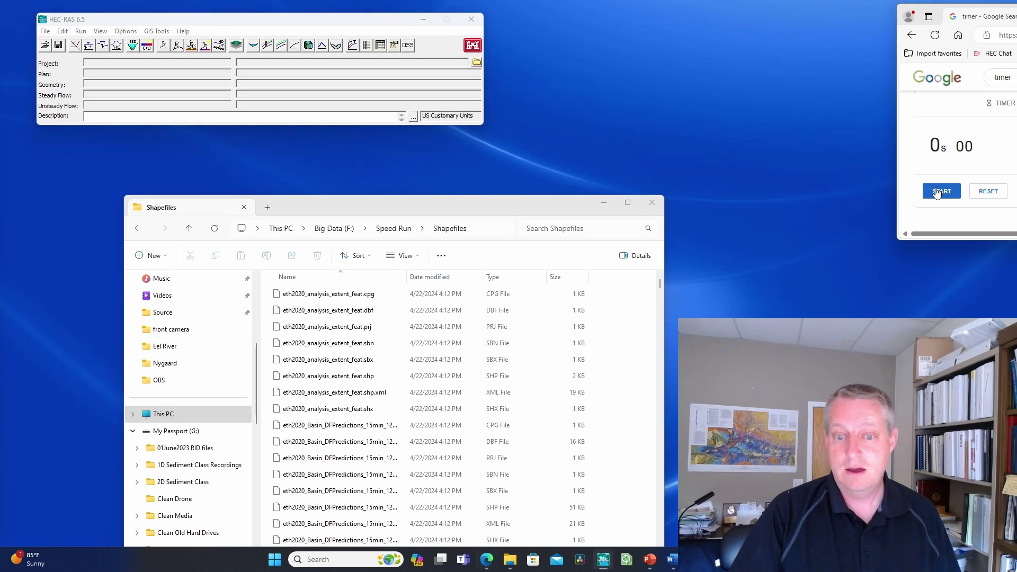
{"action": "left_click", "coordinate": [46, 31]}
{"action": "left_click", "coordinate": [59, 41]}
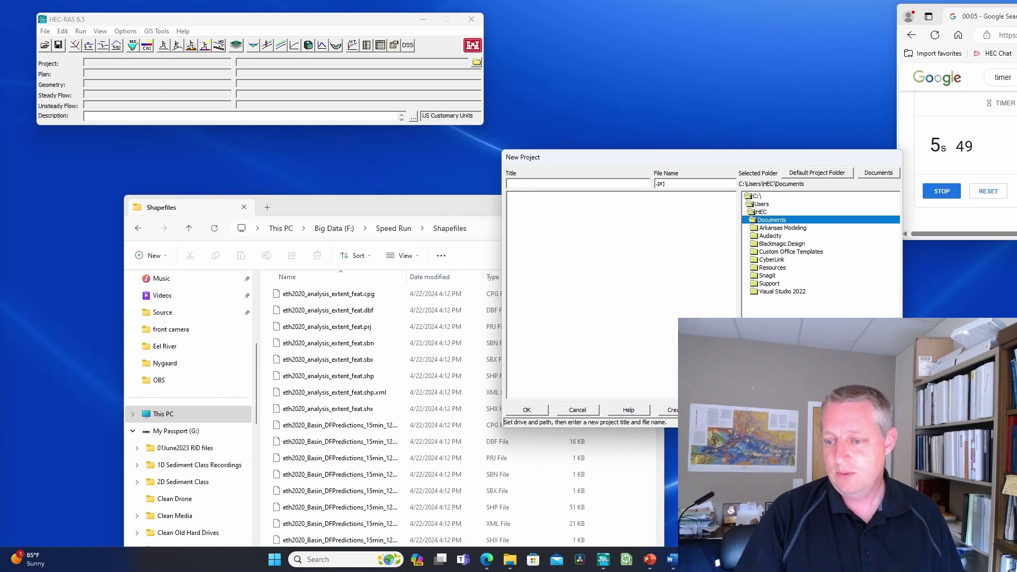
{"action": "left_click", "coordinate": [763, 328]}
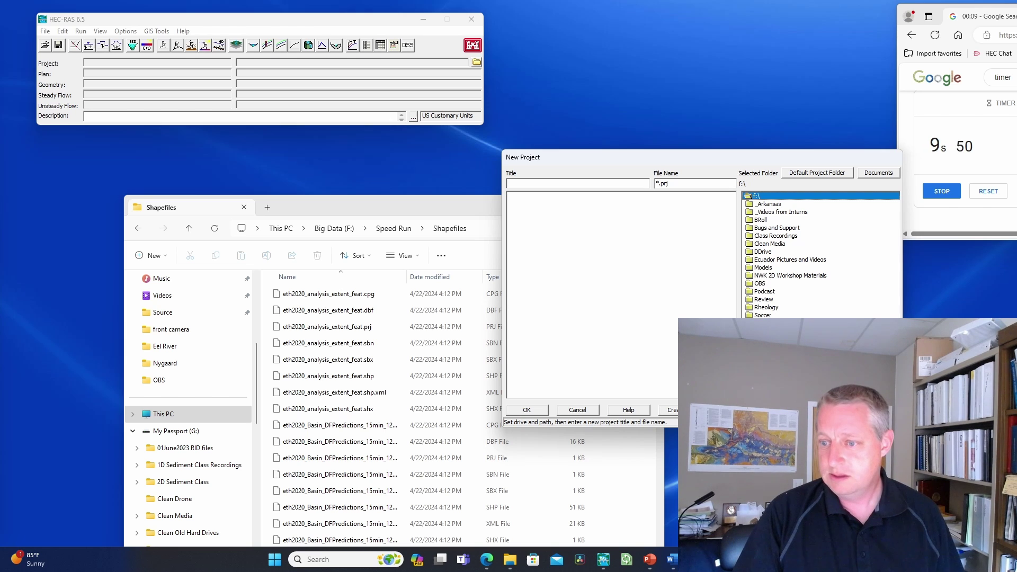
{"action": "double_click", "coordinate": [768, 323]}
{"action": "key", "text": "Tab"}
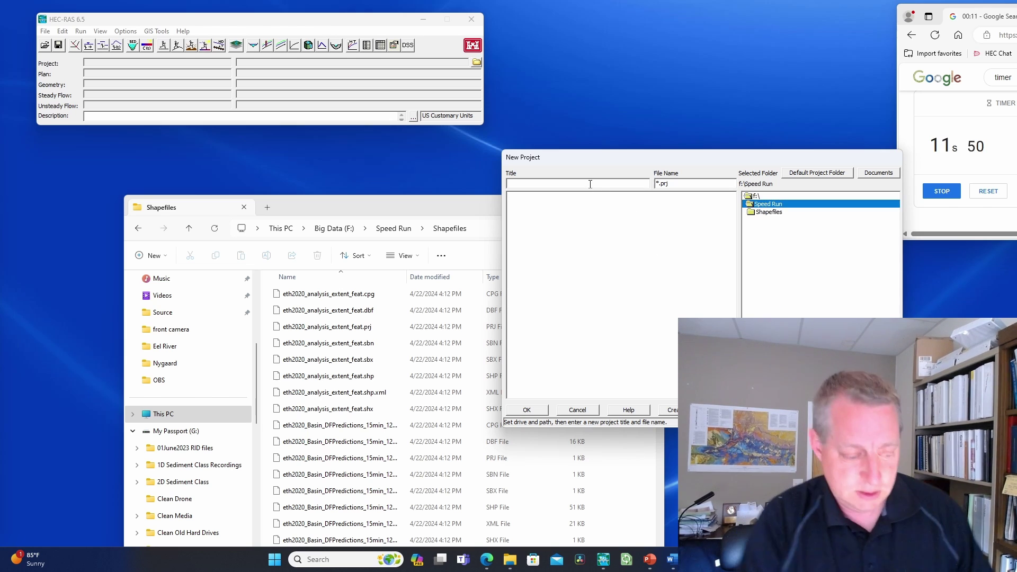
{"action": "type", "text": "Speed Run"}
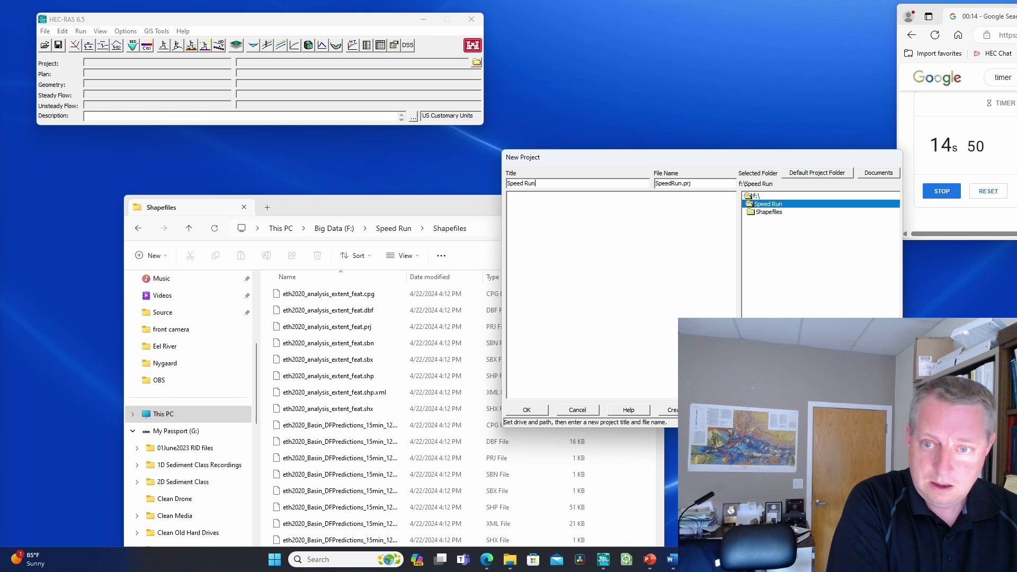
{"action": "key", "text": "Tab"}
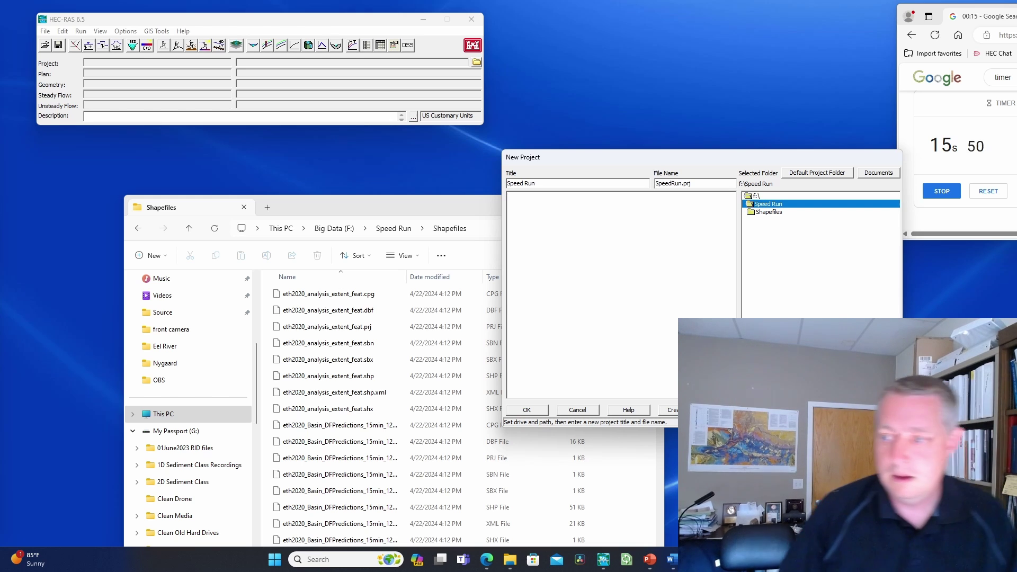
{"action": "left_click", "coordinate": [526, 410]}
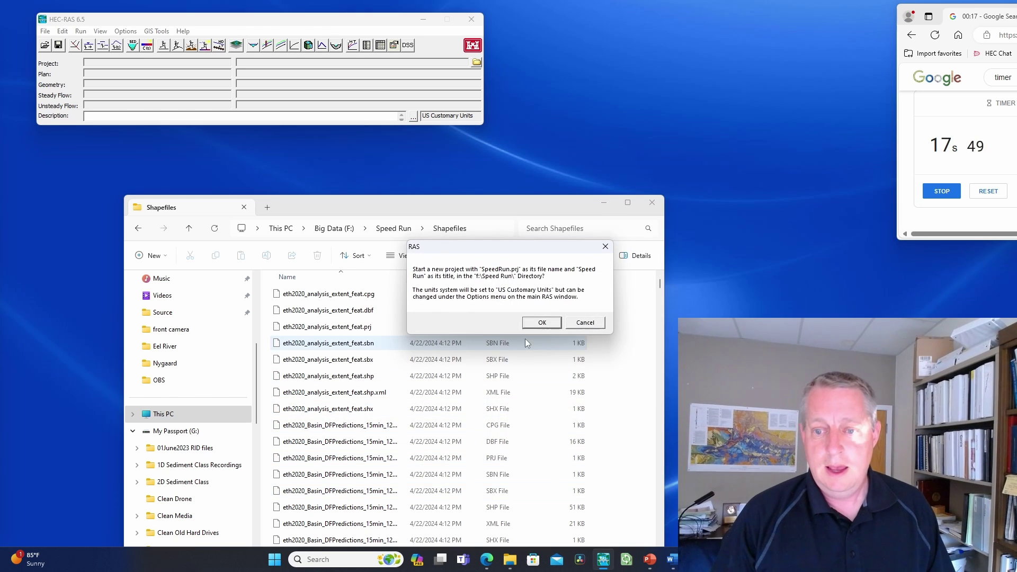
{"action": "left_click", "coordinate": [542, 323]}
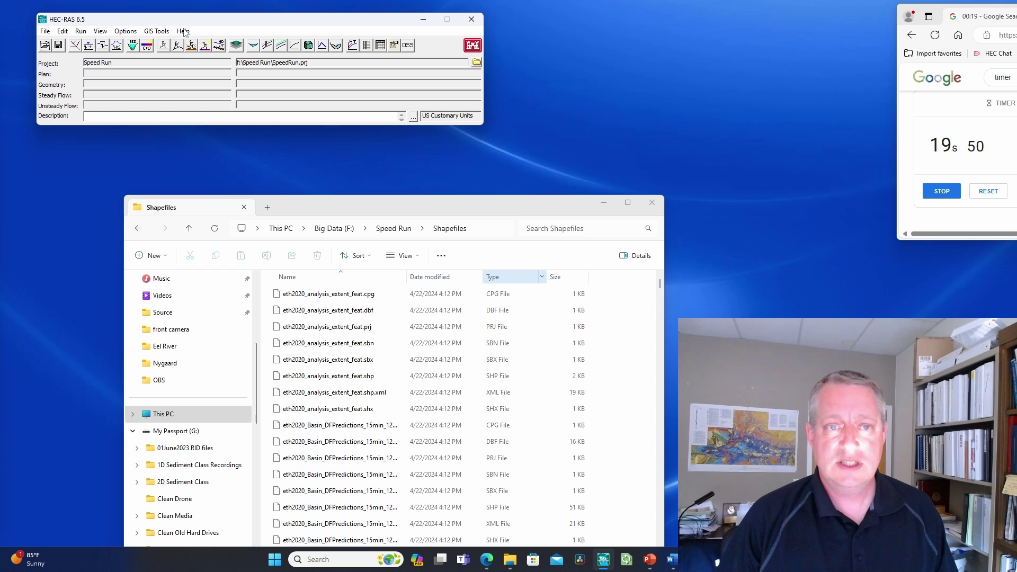
- Switch the project's unit system to SI units
{"action": "left_click", "coordinate": [157, 33]}
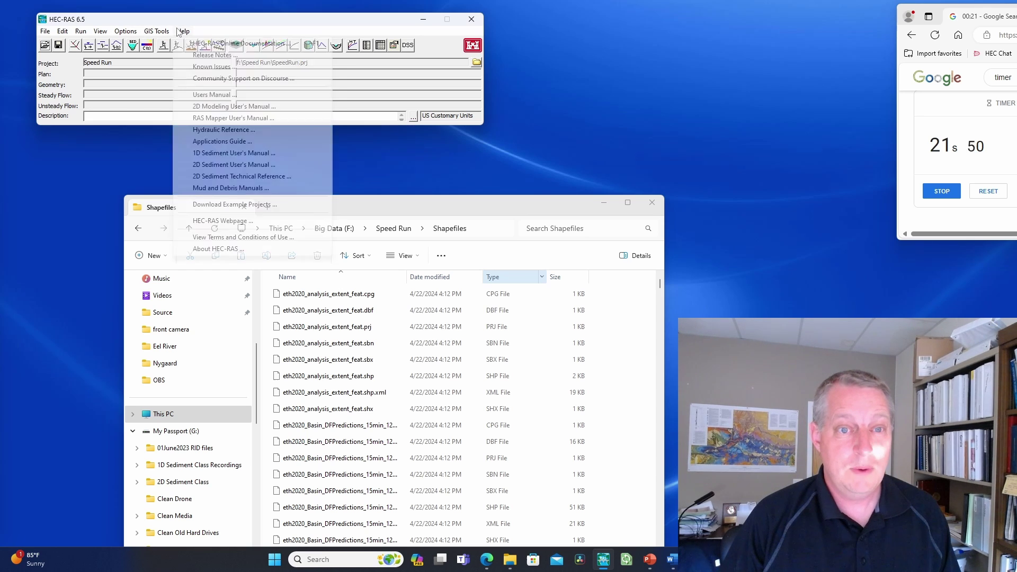
{"action": "left_click", "coordinate": [167, 43]}
{"action": "left_click", "coordinate": [135, 32]}
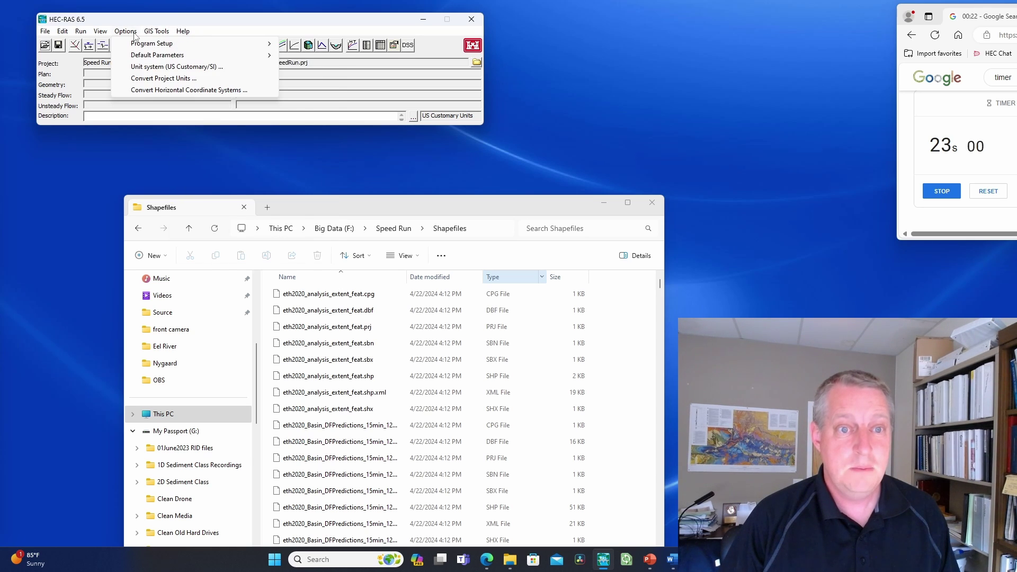
{"action": "left_click", "coordinate": [139, 67]}
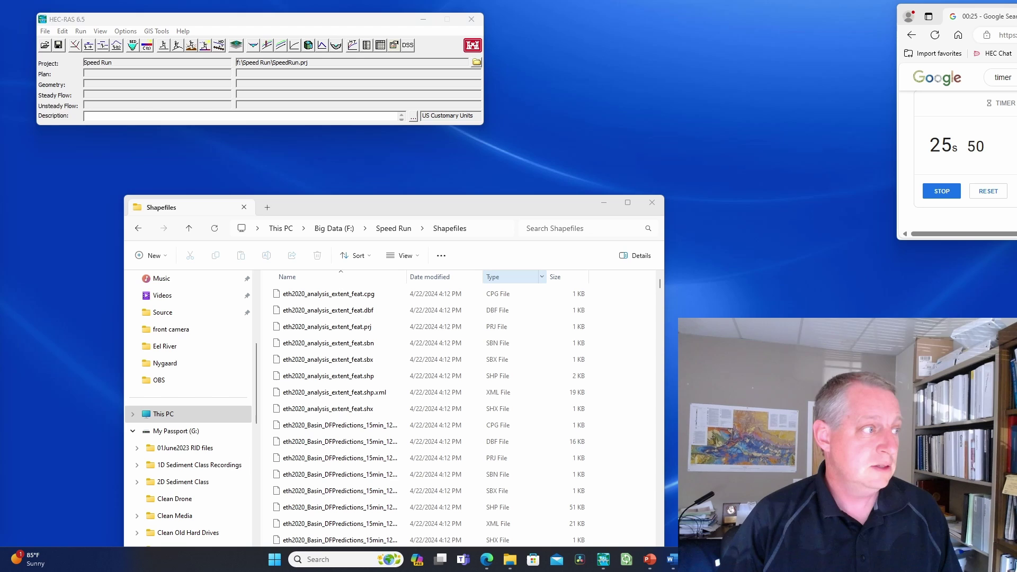
{"action": "left_click", "coordinate": [129, 151]}
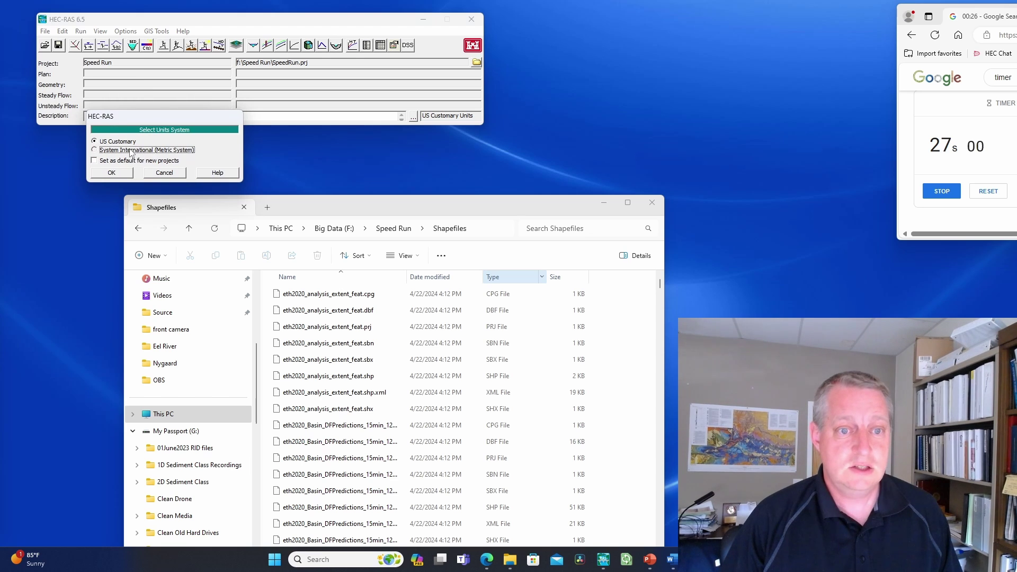
{"action": "left_click", "coordinate": [114, 175]}
{"action": "left_click", "coordinate": [552, 328]}
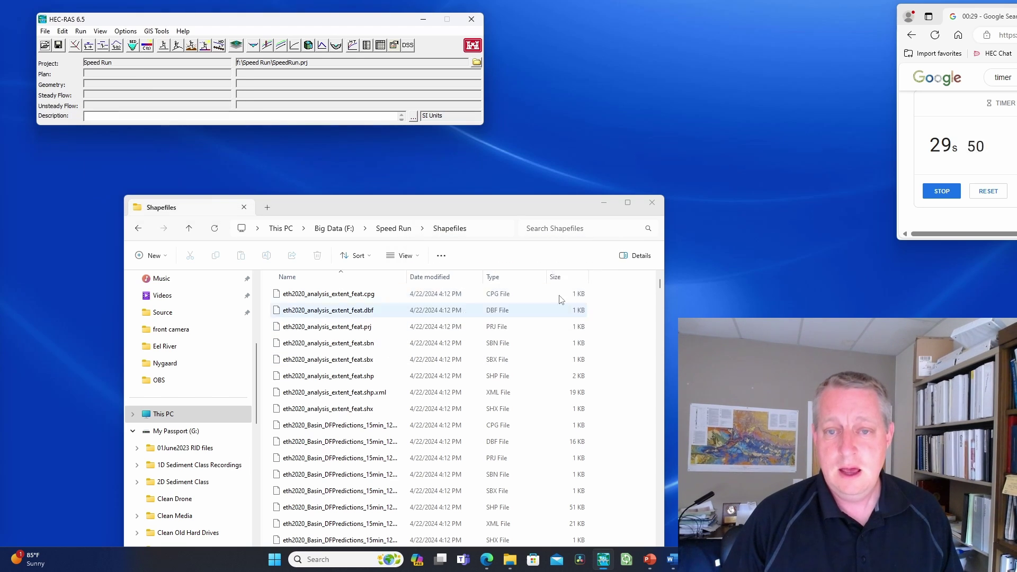
- In RAS Mapper, set the projection from eth2020_Basin_DFPredictions_15min_12mmh.prj (NAD 1983 UTM Zone 12N)
{"action": "left_click", "coordinate": [238, 48]}
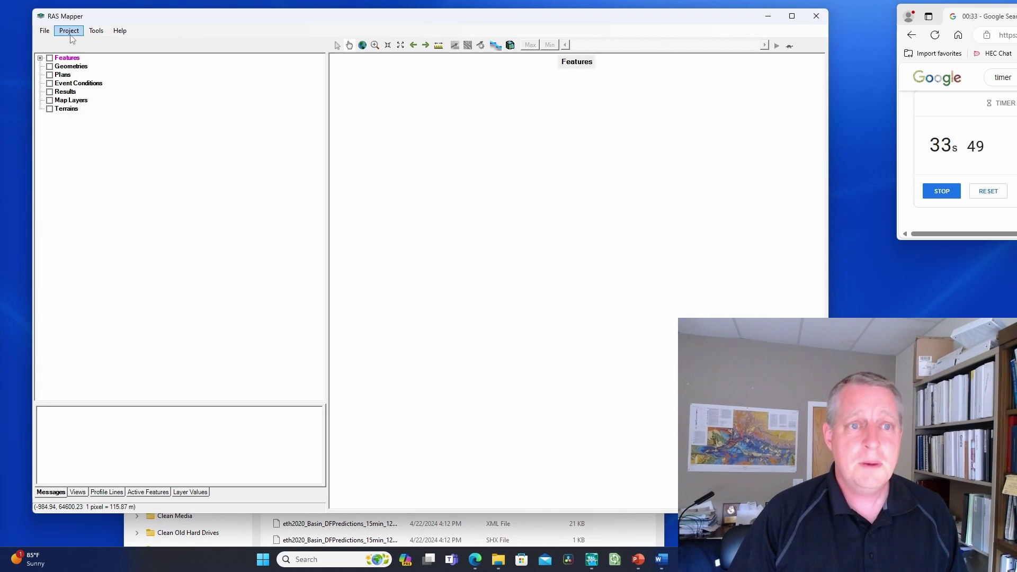
{"action": "left_click", "coordinate": [69, 31]}
{"action": "left_click", "coordinate": [87, 41]}
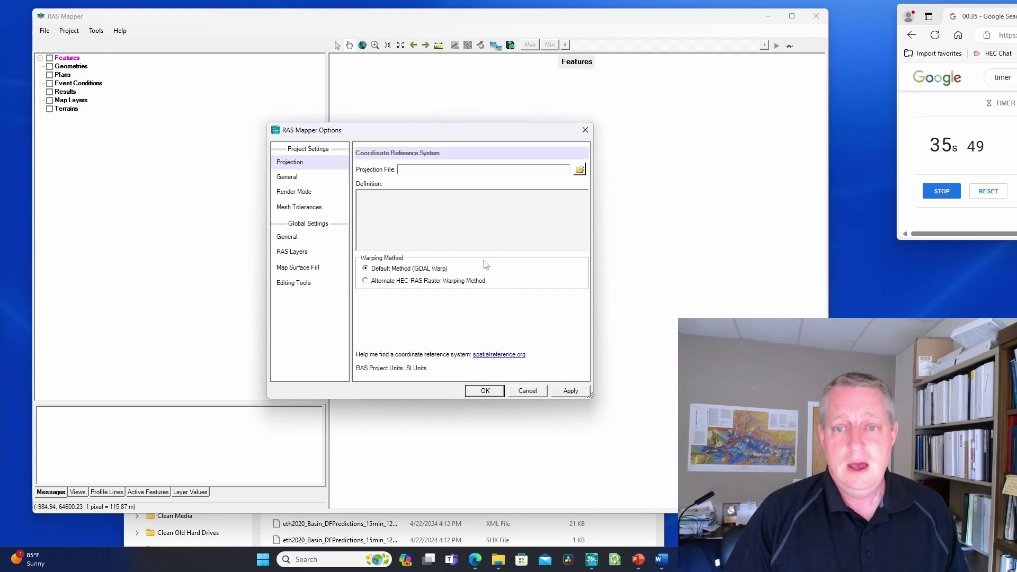
{"action": "left_click", "coordinate": [579, 170]}
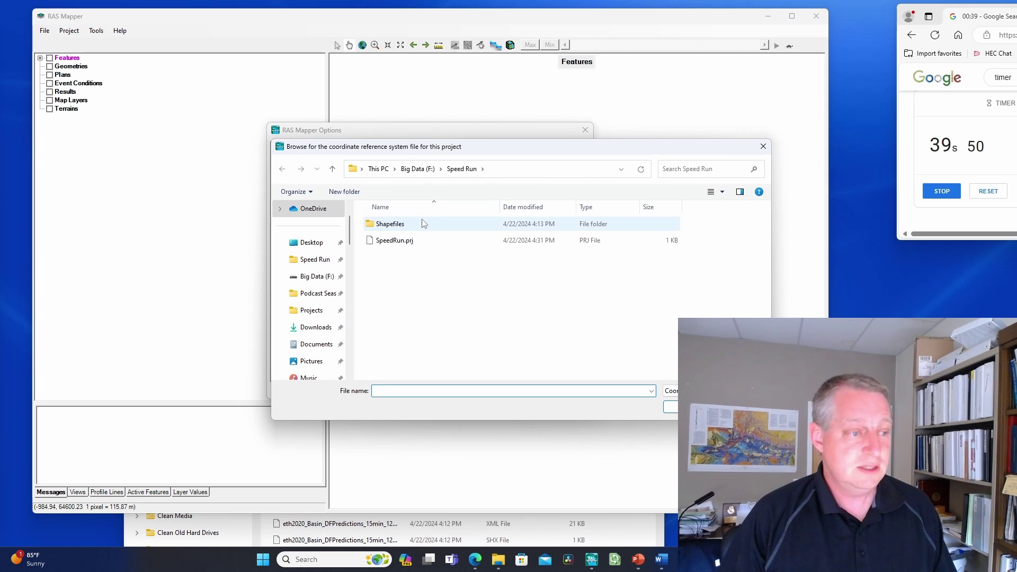
{"action": "double_click", "coordinate": [424, 223]}
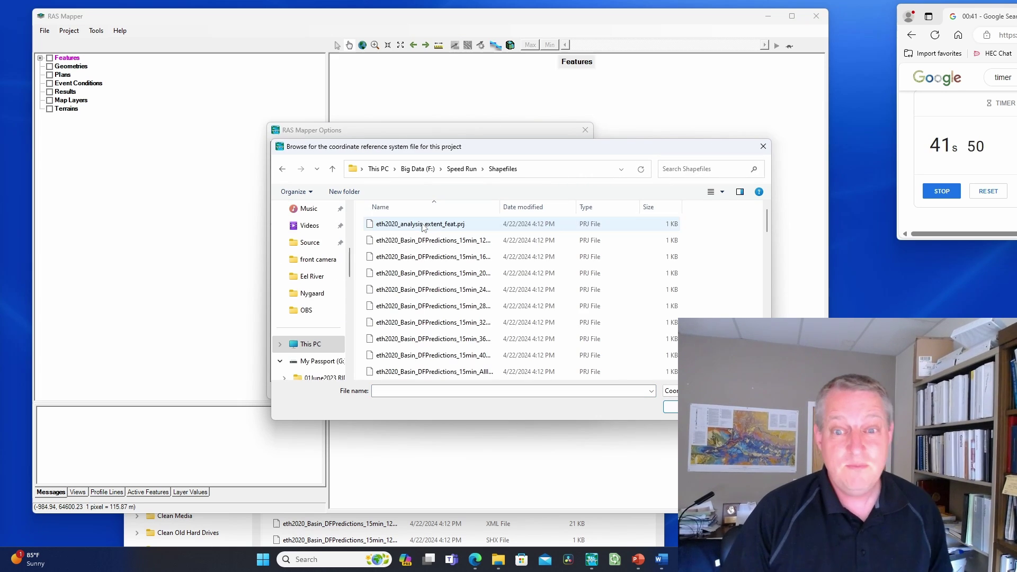
{"action": "left_click_drag", "start_coordinate": [500, 205], "coordinate": [568, 207]}
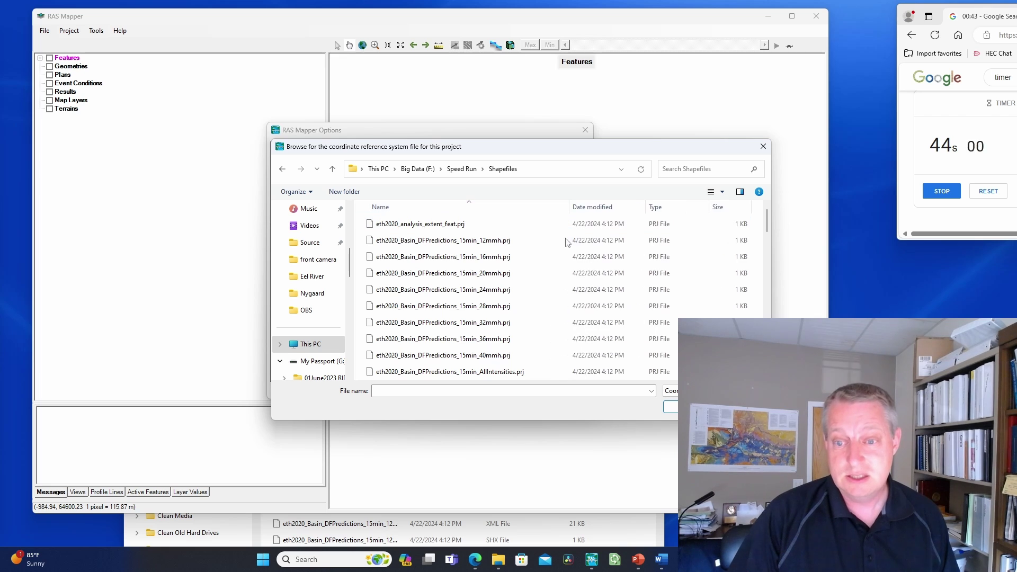
{"action": "double_click", "coordinate": [496, 241]}
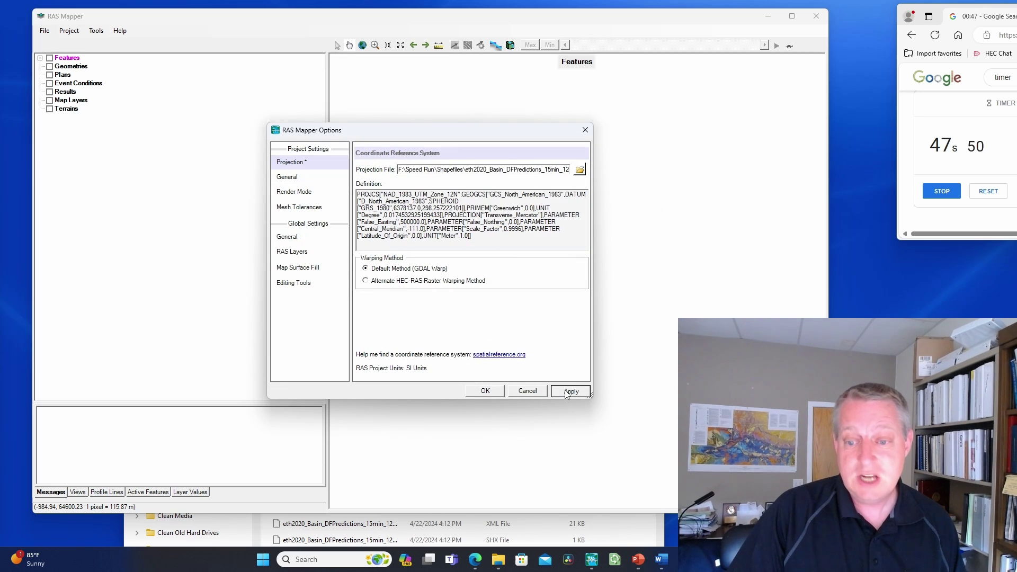
{"action": "left_click", "coordinate": [485, 391]}
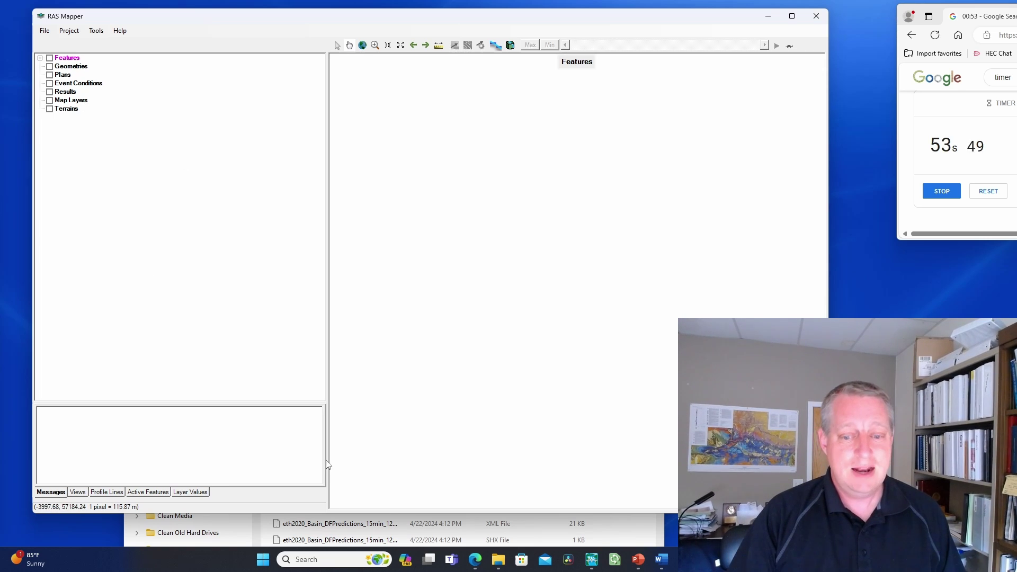
- Add the eth2020_Basin_DFPredictions_15min_16mmh shapefile as a map layer and zoom to its basins
{"action": "left_click", "coordinate": [617, 539]}
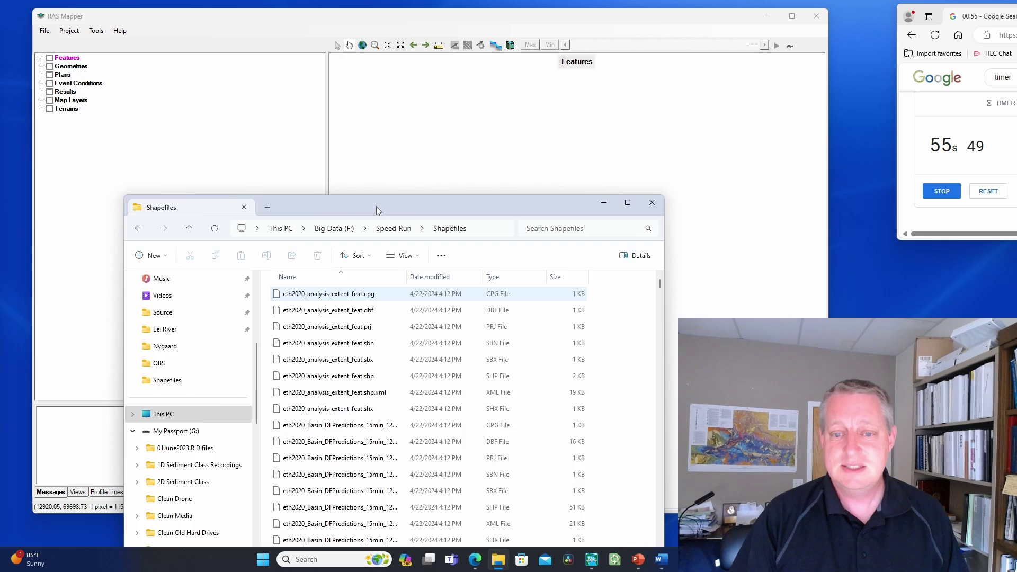
{"action": "left_click_drag", "start_coordinate": [377, 210], "coordinate": [650, 148]}
{"action": "scroll", "coordinate": [622, 316], "scroll_direction": "down", "scroll_amount": 3}
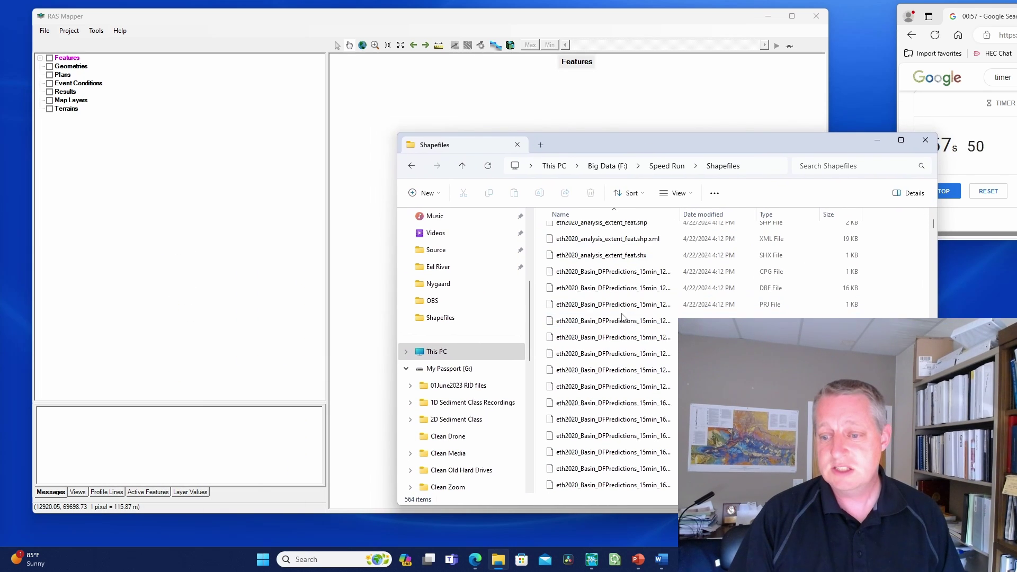
{"action": "scroll", "coordinate": [622, 316], "scroll_direction": "down", "scroll_amount": 2}
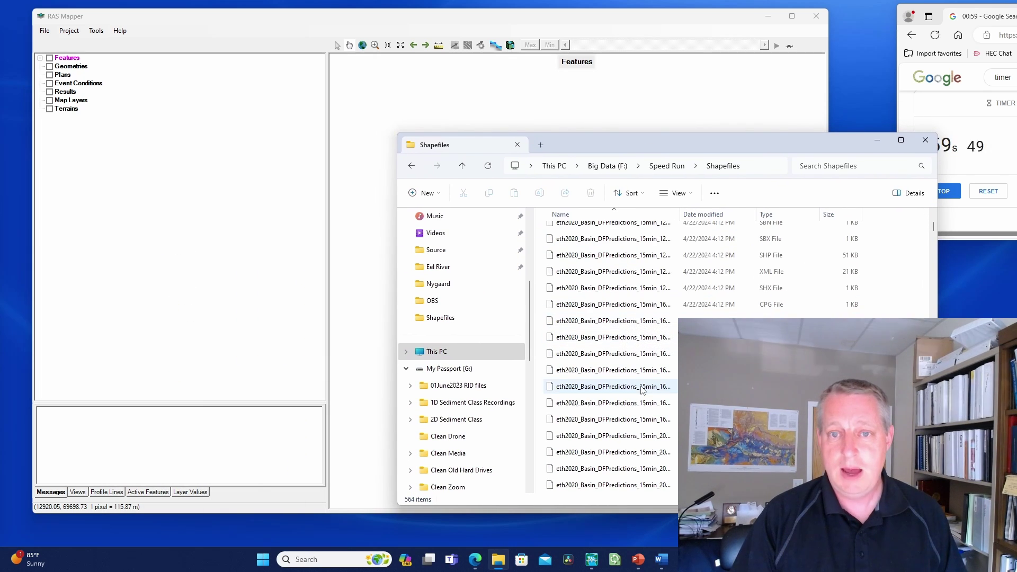
{"action": "left_click_drag", "start_coordinate": [642, 390], "coordinate": [352, 183]}
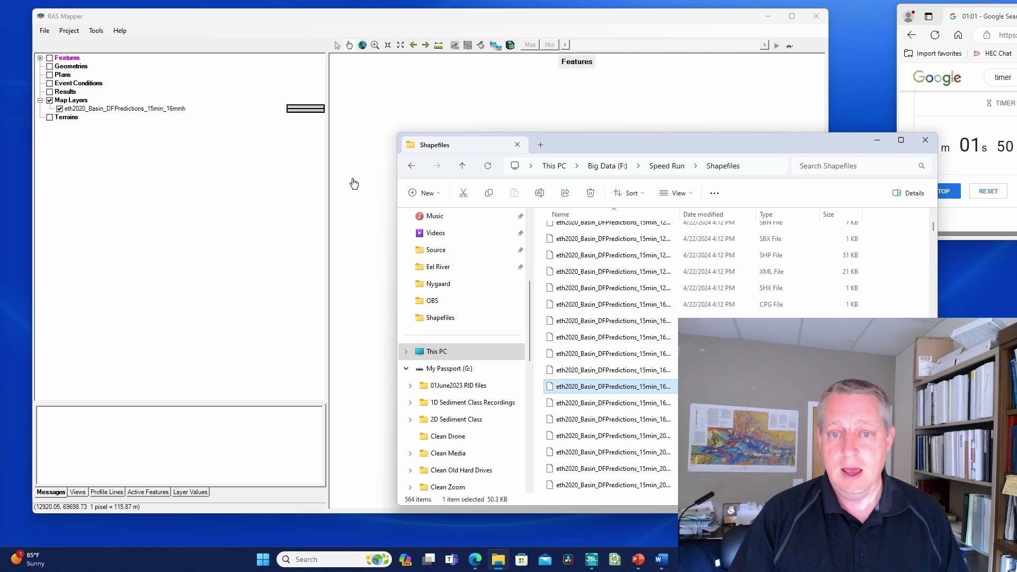
{"action": "left_click", "coordinate": [79, 108]}
{"action": "right_click", "coordinate": [125, 109]}
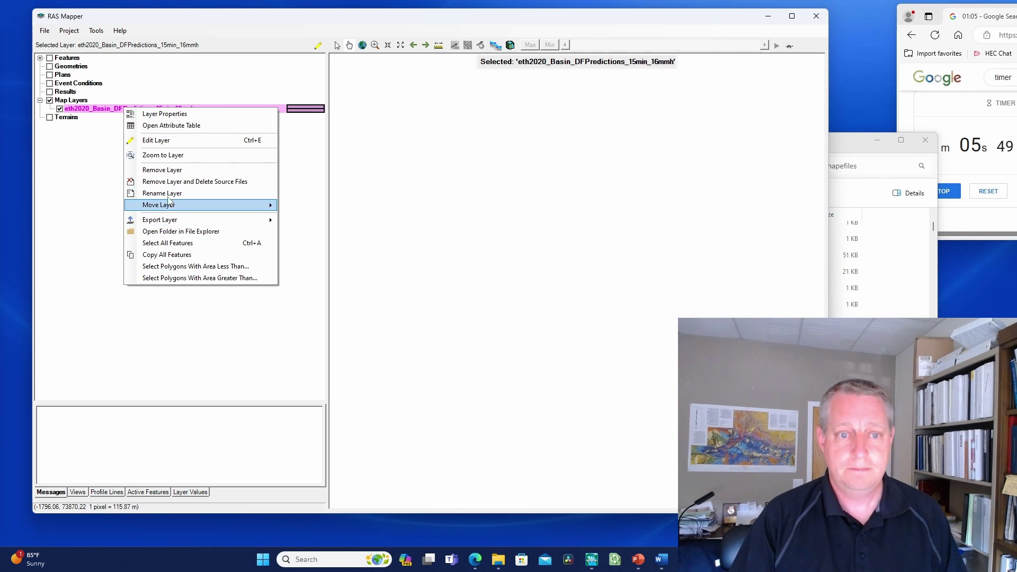
{"action": "left_click", "coordinate": [162, 155]}
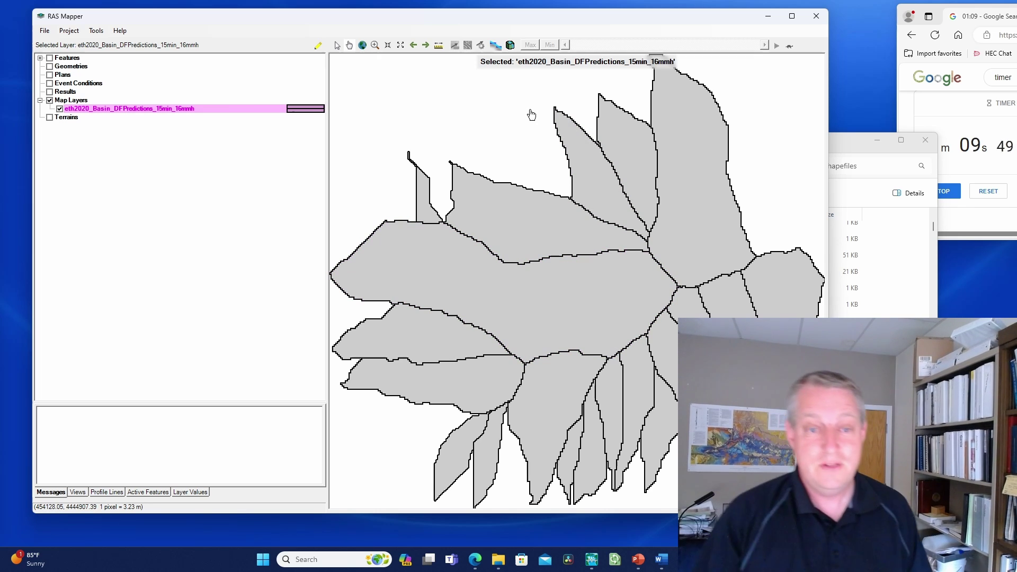
- Add a Google Satellite web imagery layer and zoom toward the town west of the basins
{"action": "left_click", "coordinate": [69, 31]}
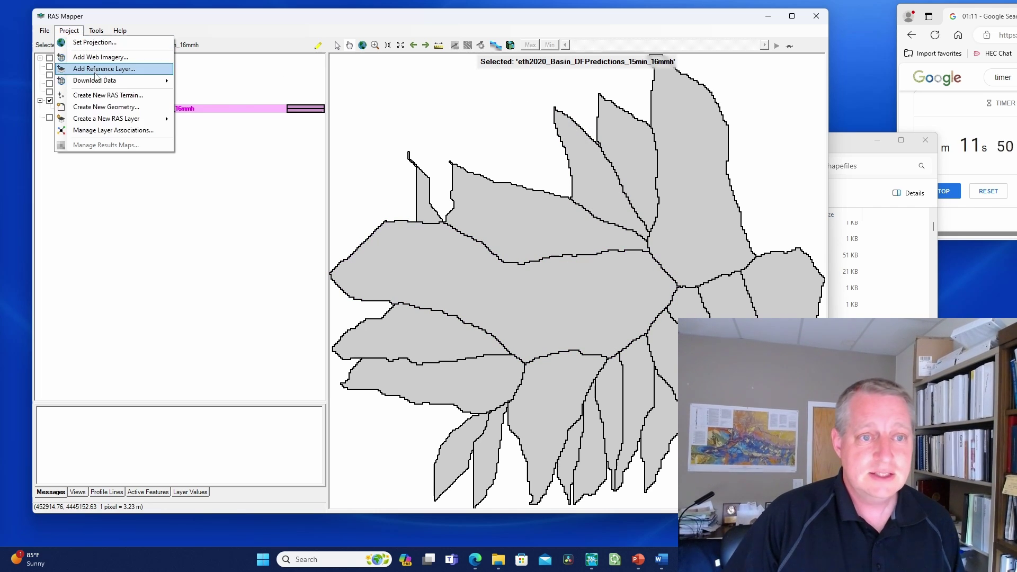
{"action": "left_click", "coordinate": [88, 57]}
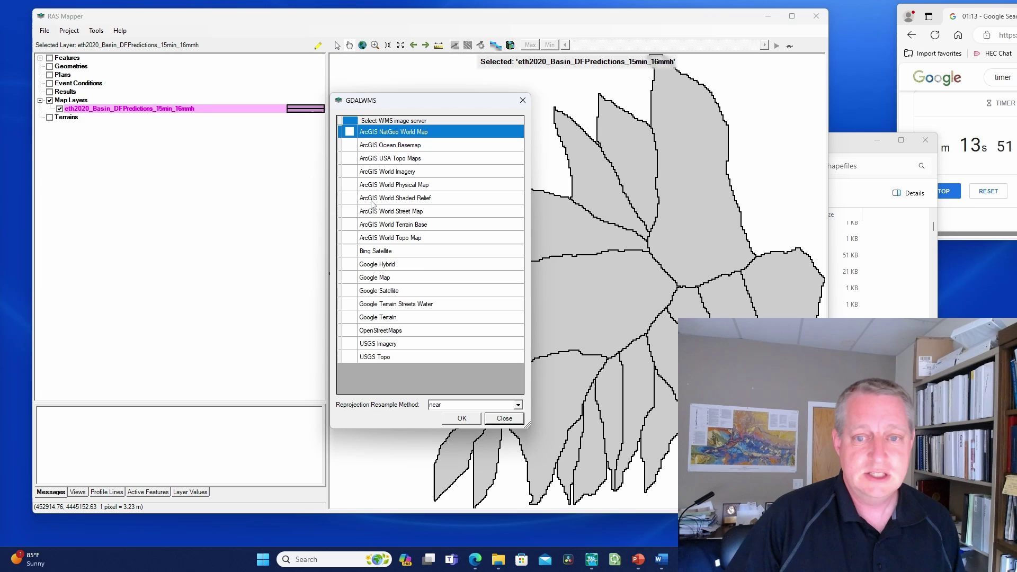
{"action": "left_click", "coordinate": [375, 291]}
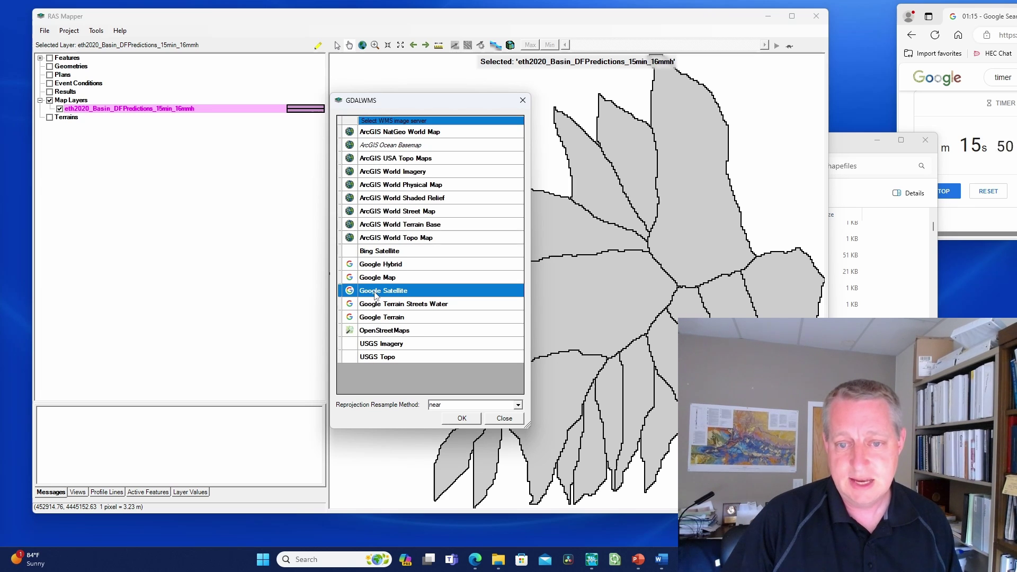
{"action": "left_click", "coordinate": [462, 418]}
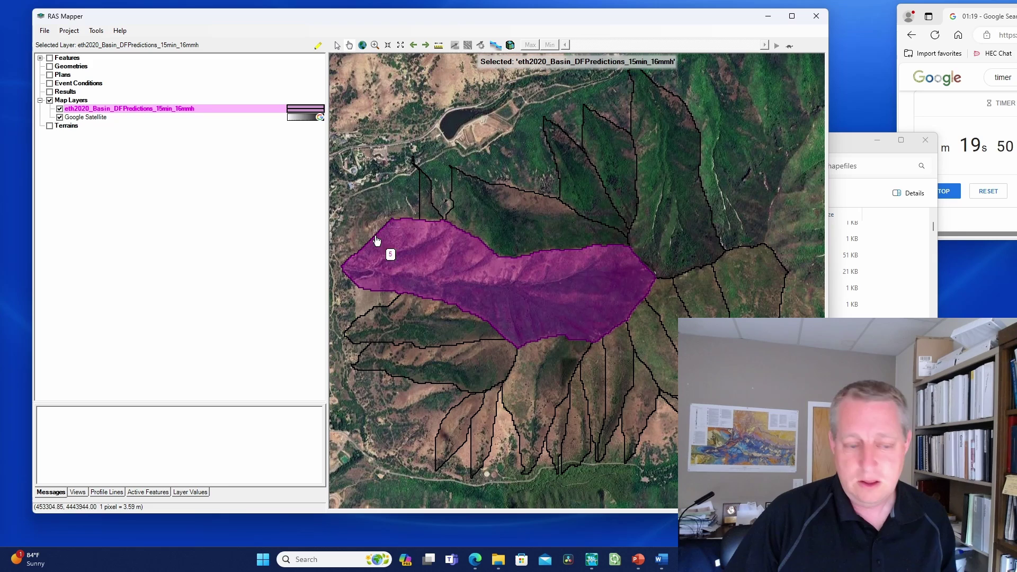
{"action": "left_click_drag", "start_coordinate": [457, 195], "coordinate": [175, 327]}
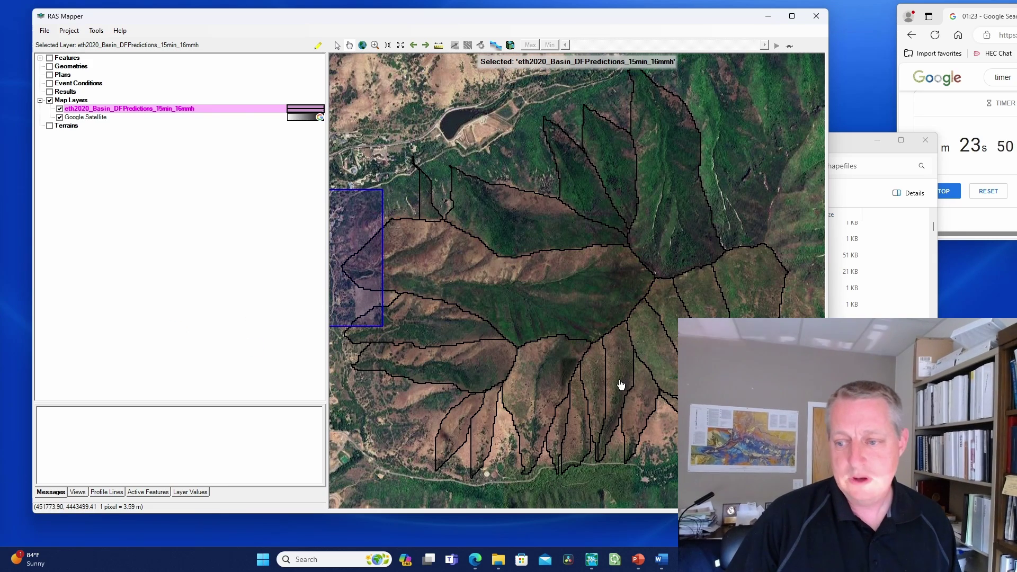
{"action": "scroll", "coordinate": [643, 323], "scroll_direction": "down", "scroll_amount": 3}
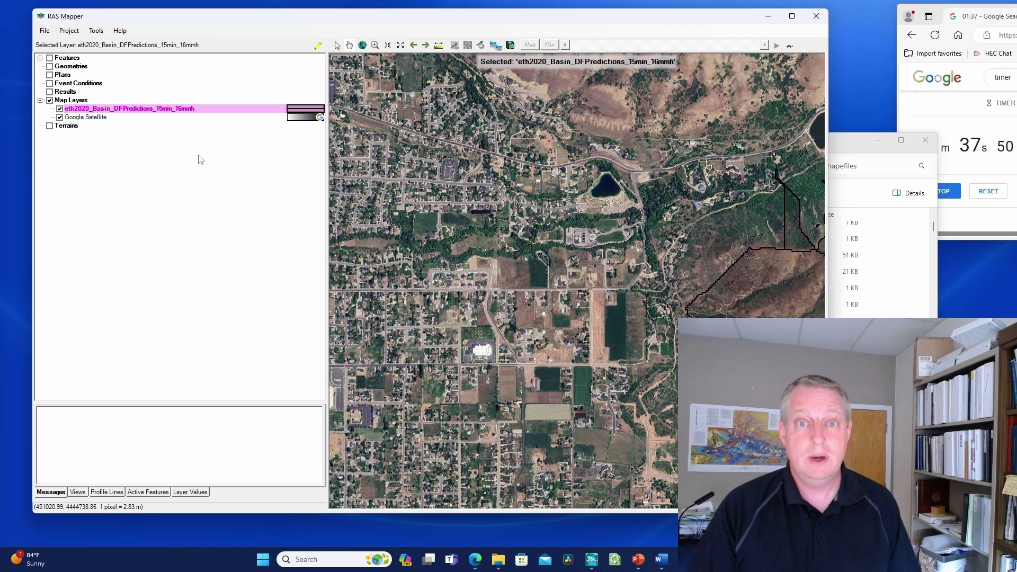
- Query USGS terrain products for the current view and filter the list to 1m resolution
{"action": "right_click", "coordinate": [68, 126]}
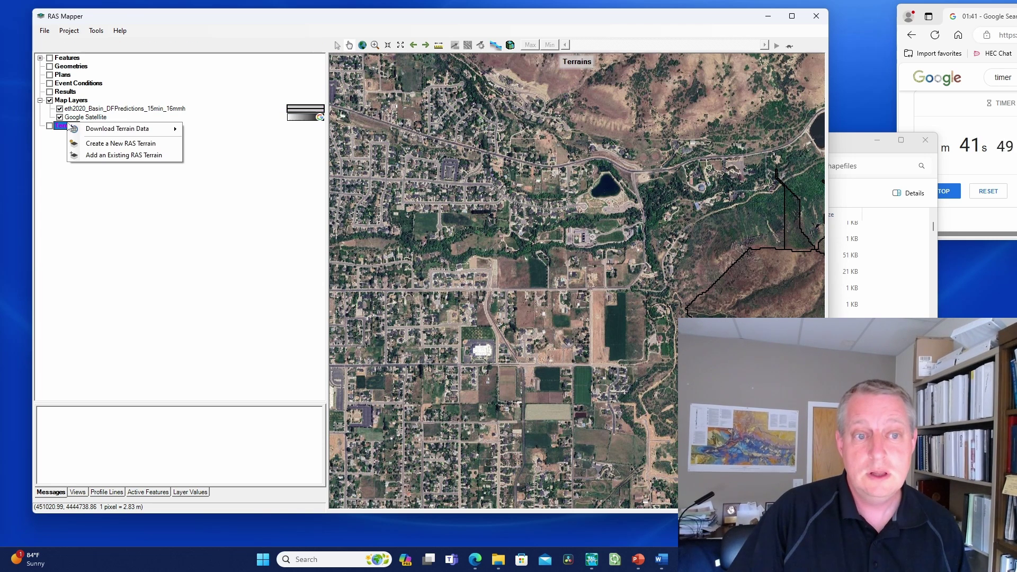
{"action": "mouse_move", "coordinate": [91, 134]}
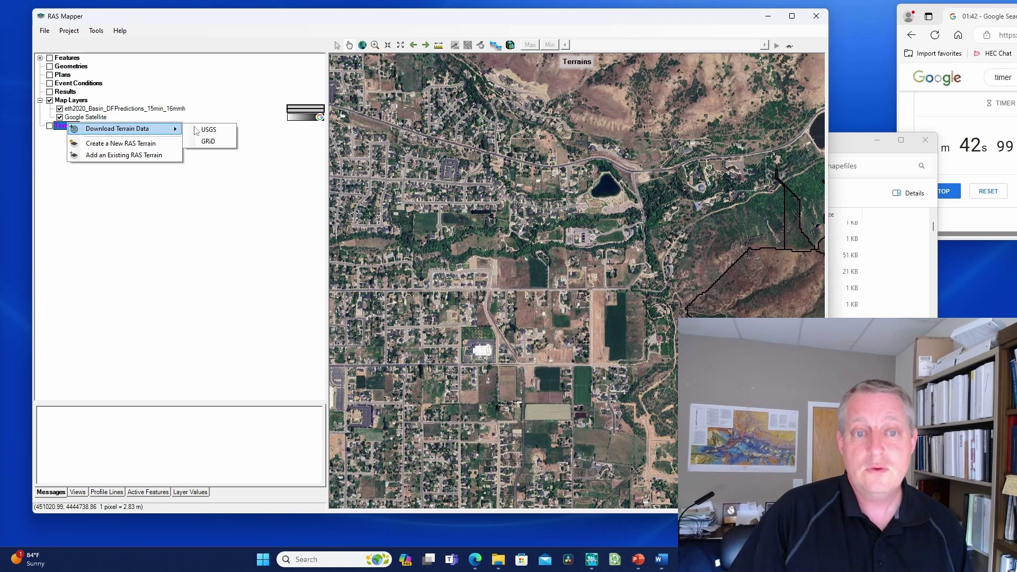
{"action": "left_click", "coordinate": [226, 132]}
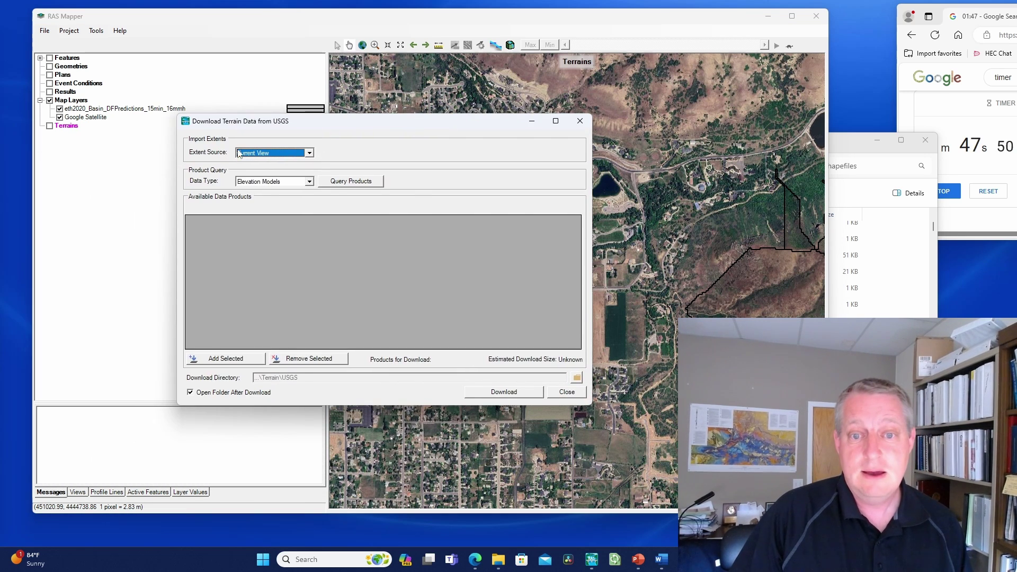
{"action": "left_click", "coordinate": [349, 185]}
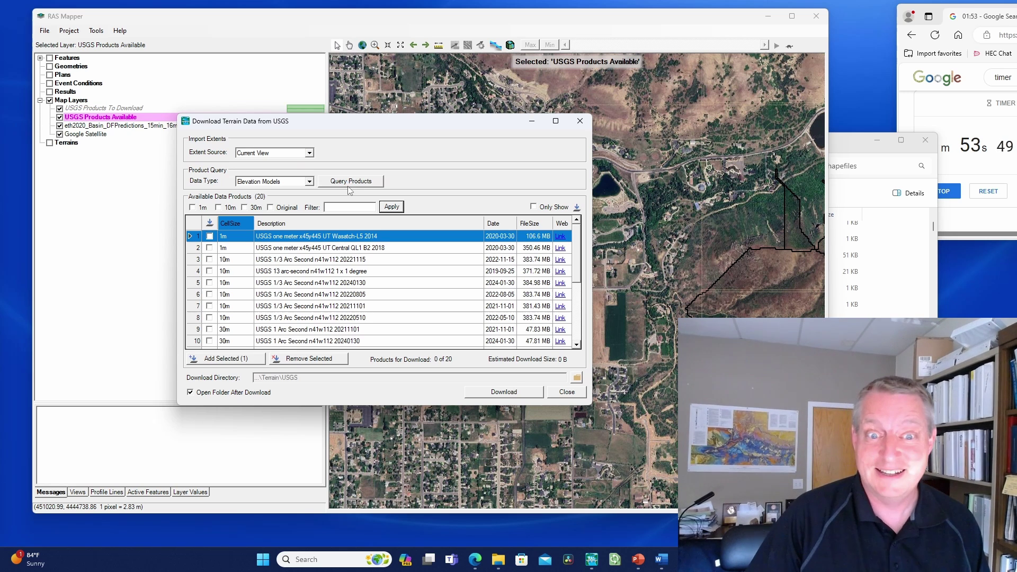
{"action": "left_click", "coordinate": [193, 208]}
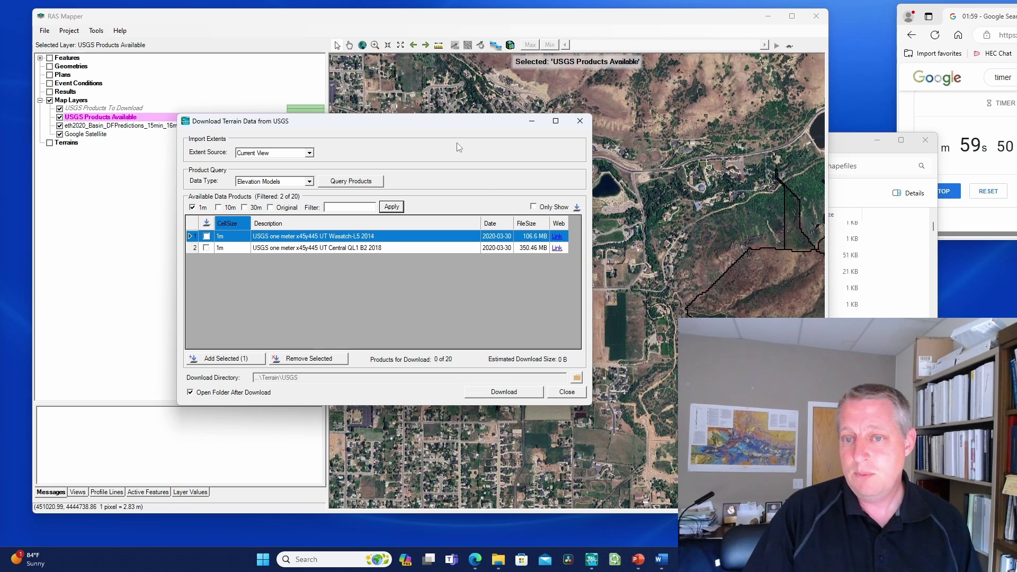
{"action": "left_click_drag", "start_coordinate": [455, 127], "coordinate": [315, 277]}
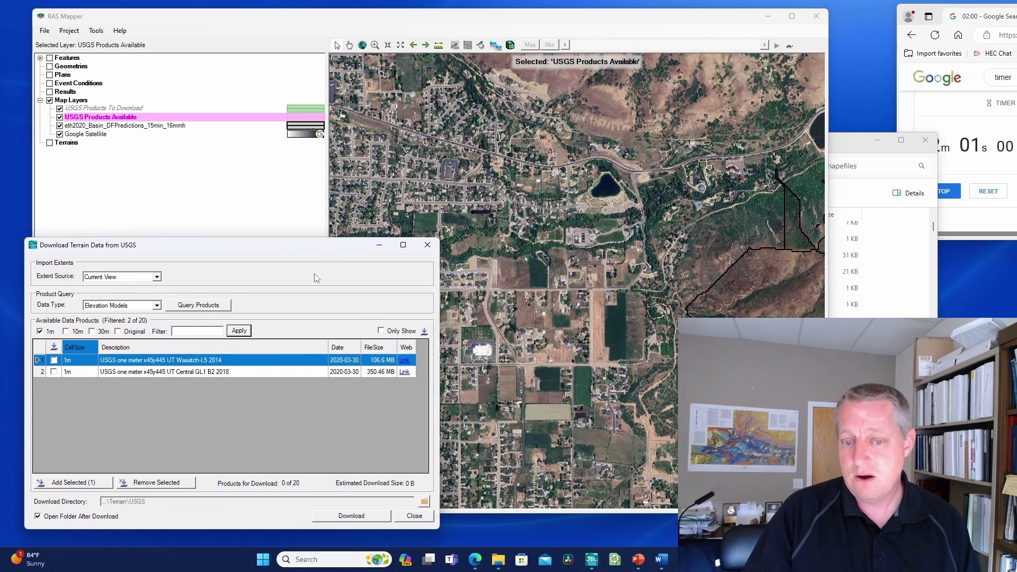
- Review the ScienceBase page of the first 1m Wasatch-L5 2014 product, then close Chrome
{"action": "left_click", "coordinate": [406, 362]}
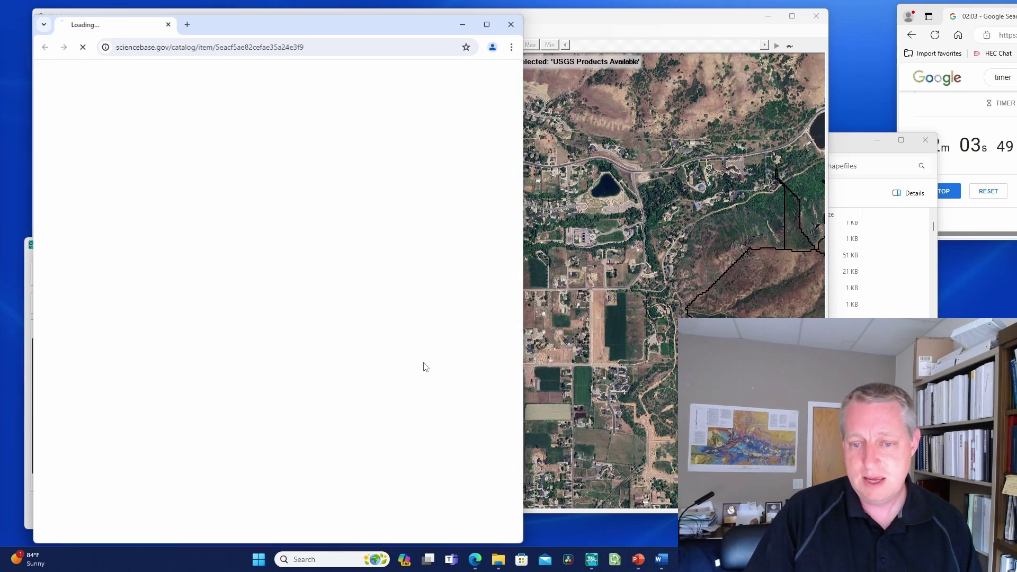
{"action": "scroll", "coordinate": [449, 229], "scroll_direction": "down", "scroll_amount": 15}
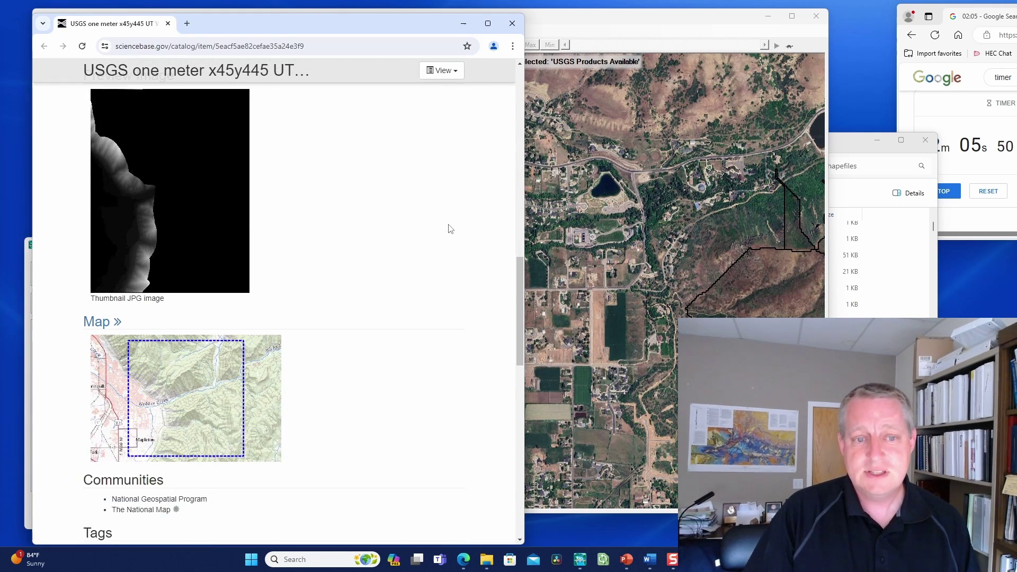
{"action": "scroll", "coordinate": [445, 231], "scroll_direction": "up", "scroll_amount": 2}
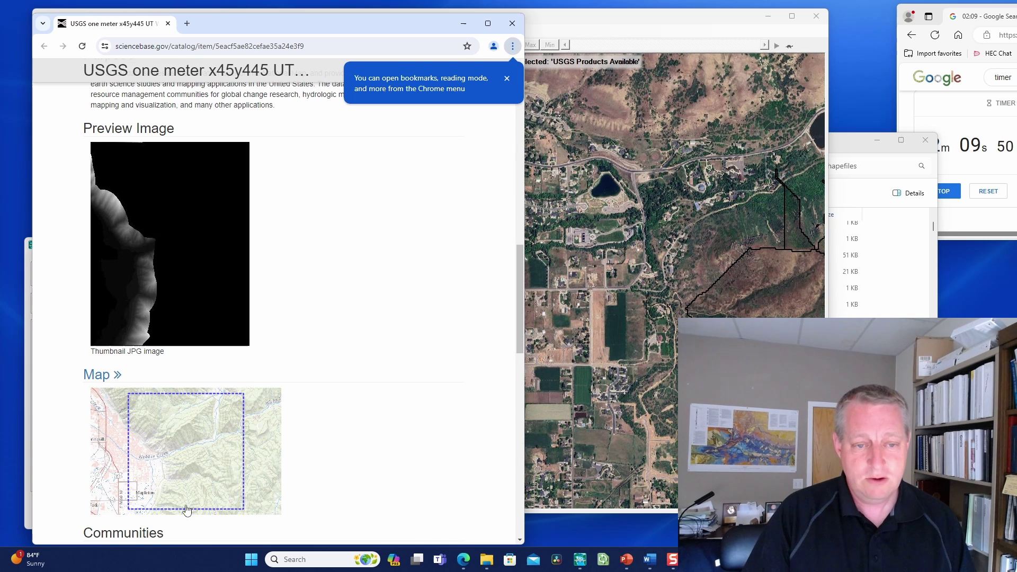
{"action": "left_click", "coordinate": [512, 24]}
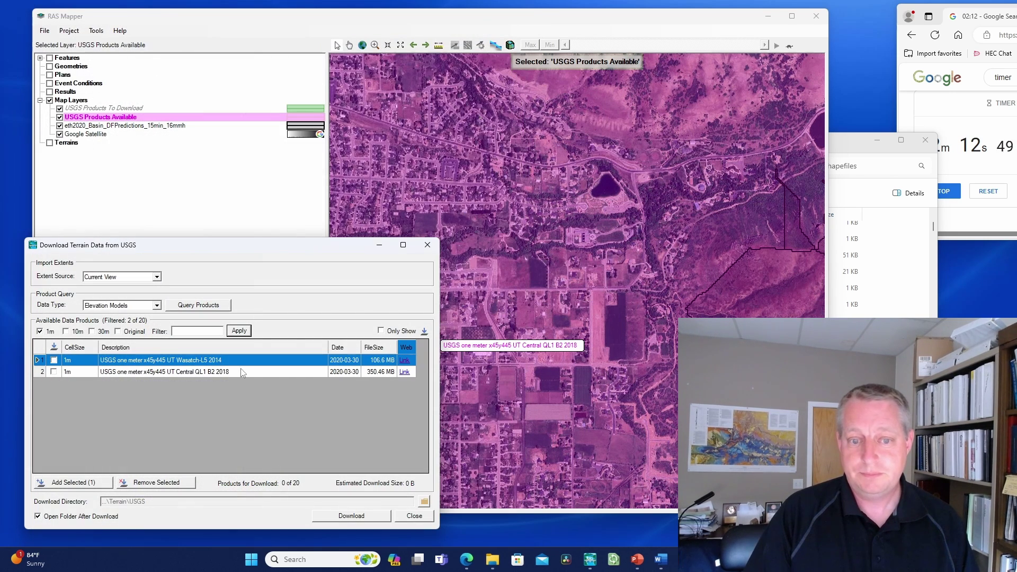
- Download the USGS one-meter Wasatch-L5 2014 elevation tile as a .tif into Terrain\USGS
{"action": "left_click", "coordinate": [54, 360]}
{"action": "left_click", "coordinate": [351, 516]}
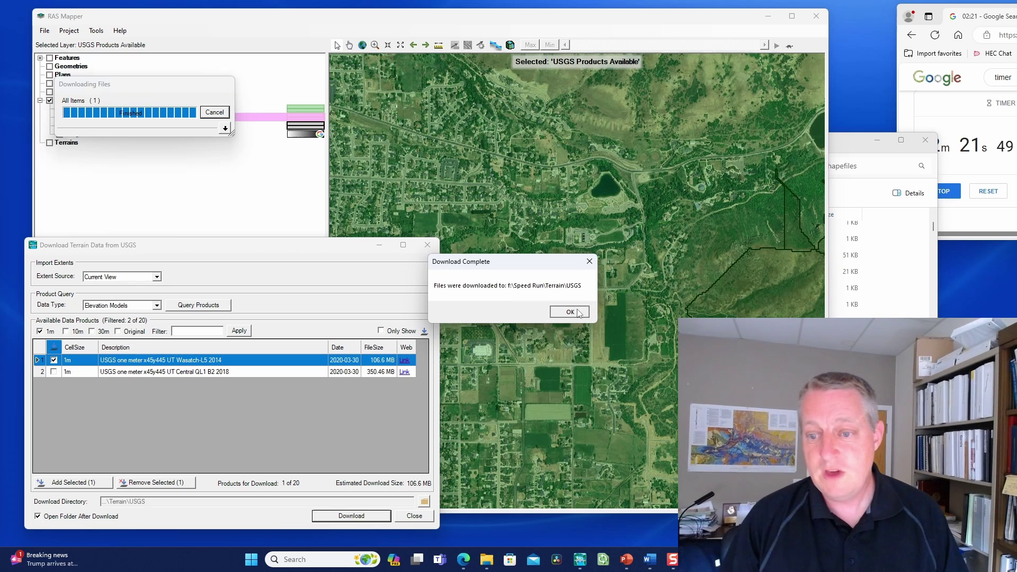
{"action": "left_click", "coordinate": [578, 313]}
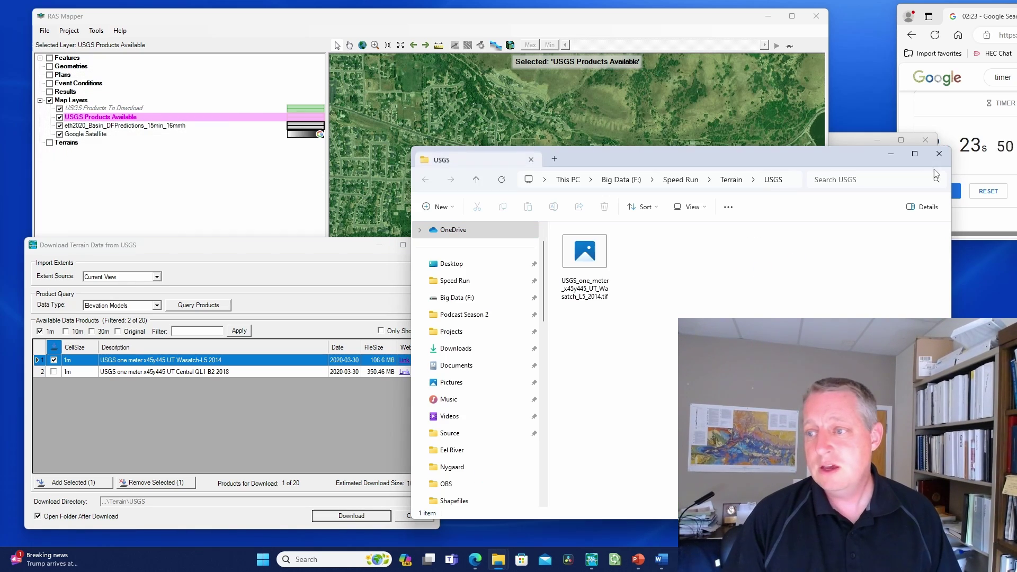
{"action": "left_click", "coordinate": [939, 154]}
{"action": "left_click", "coordinate": [414, 516]}
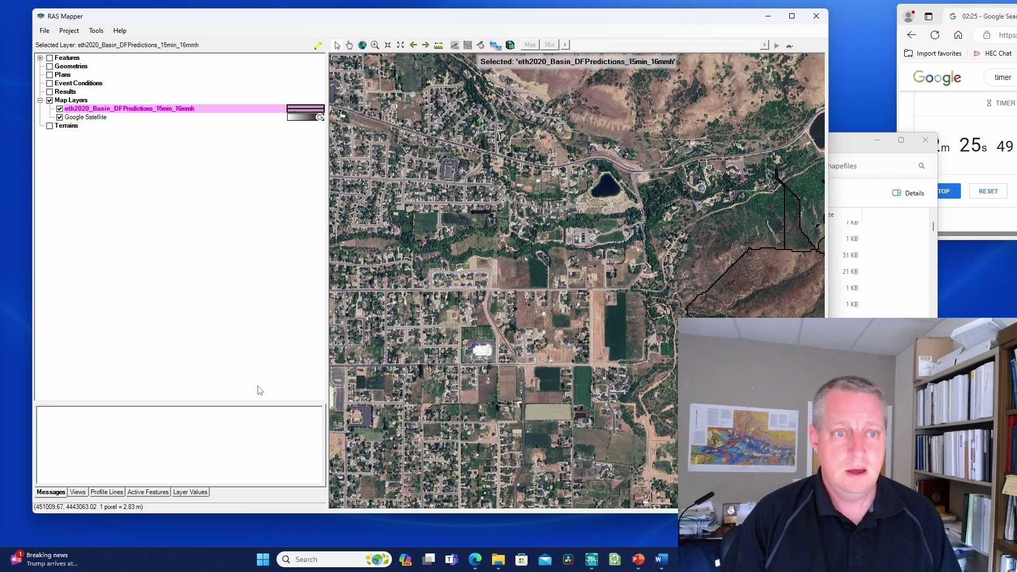
- Build a new RAS terrain from the Wasatch-L5 2014 tif, saved as Terrain\Terrain.hdf
{"action": "right_click", "coordinate": [60, 127]}
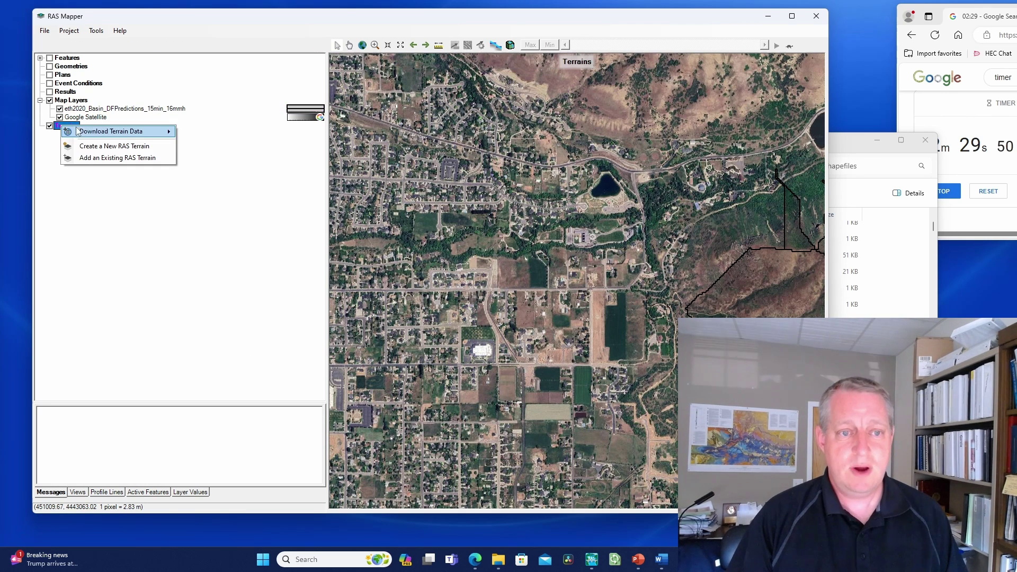
{"action": "left_click", "coordinate": [92, 147]}
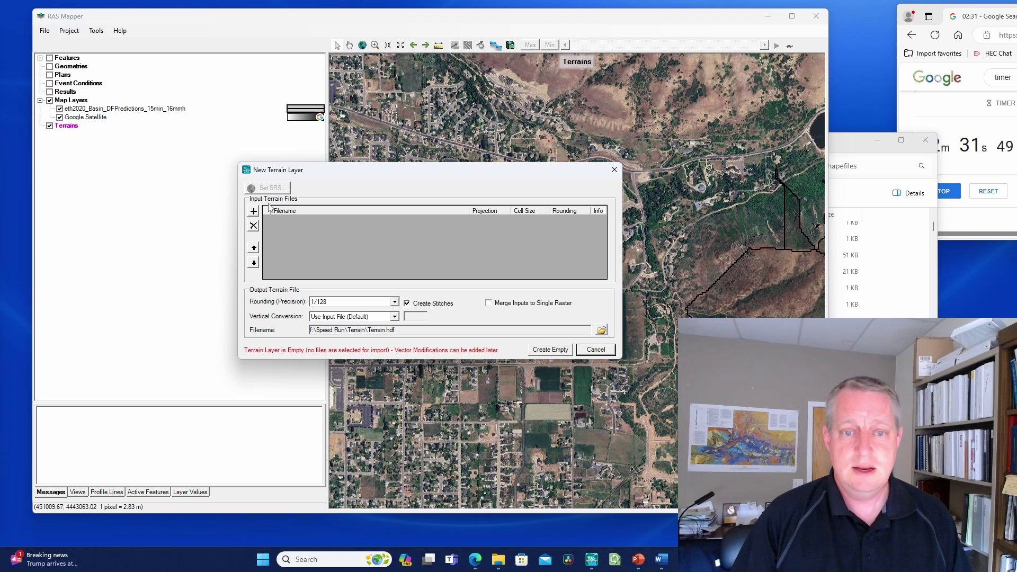
{"action": "left_click", "coordinate": [254, 212]}
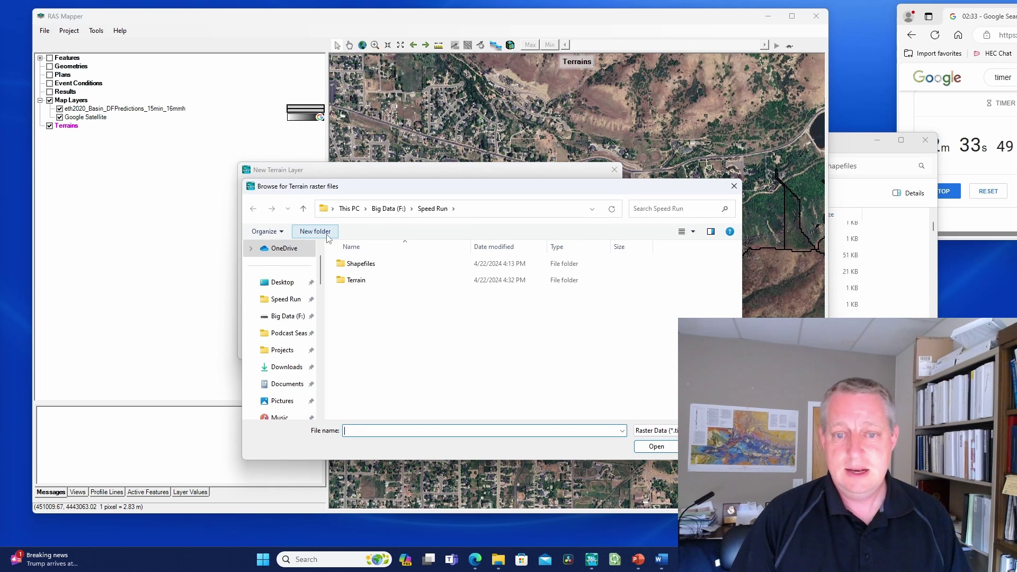
{"action": "left_click", "coordinate": [363, 281]}
{"action": "double_click", "coordinate": [363, 281]}
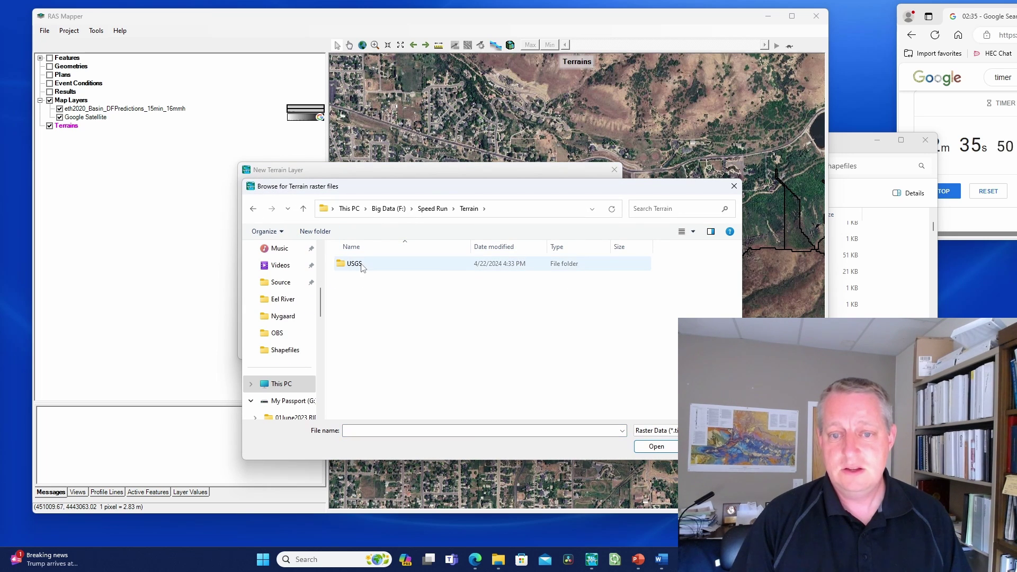
{"action": "double_click", "coordinate": [362, 264]}
{"action": "double_click", "coordinate": [359, 281]}
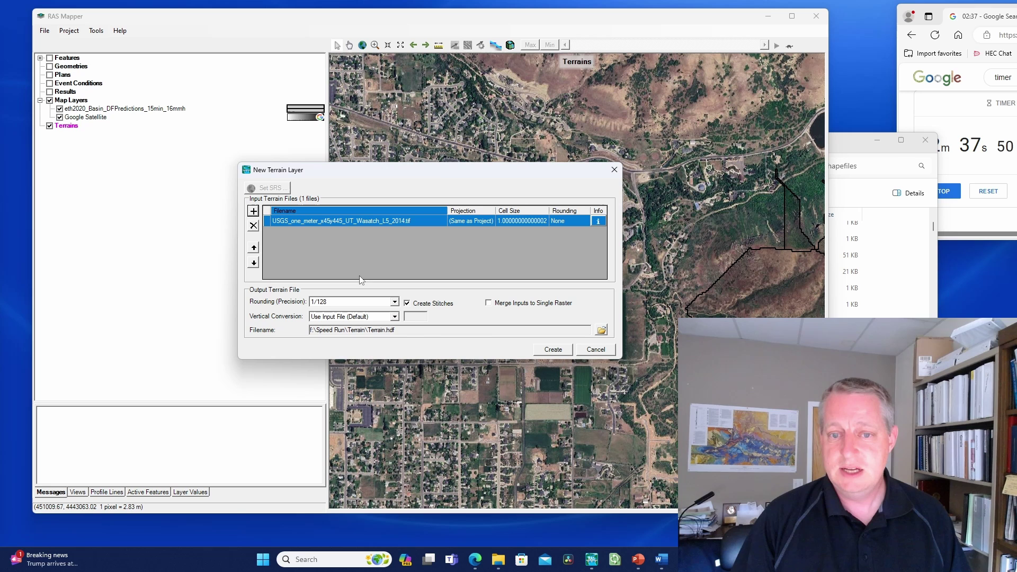
{"action": "left_click", "coordinate": [554, 351]}
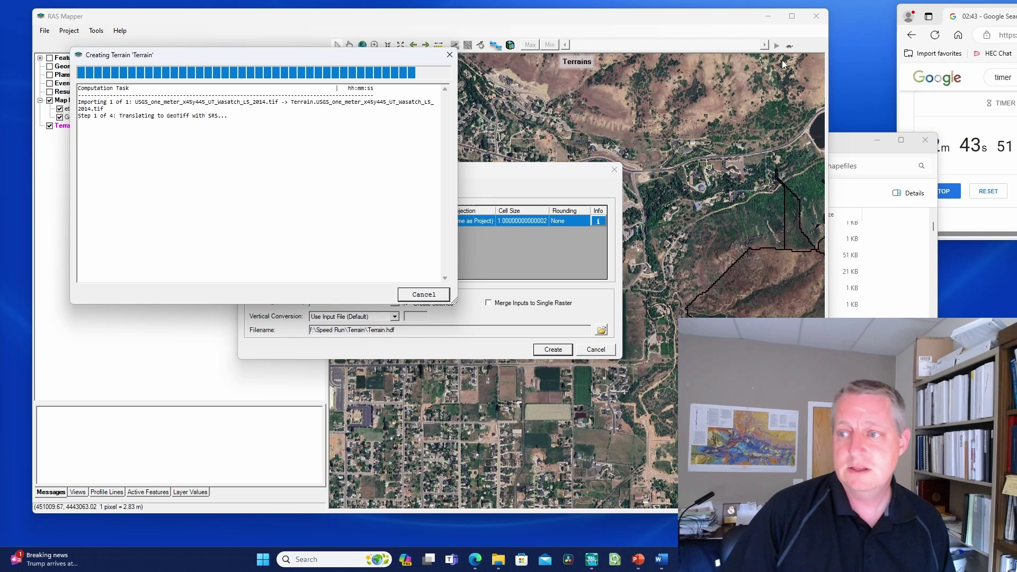
{"action": "left_click", "coordinate": [929, 144]}
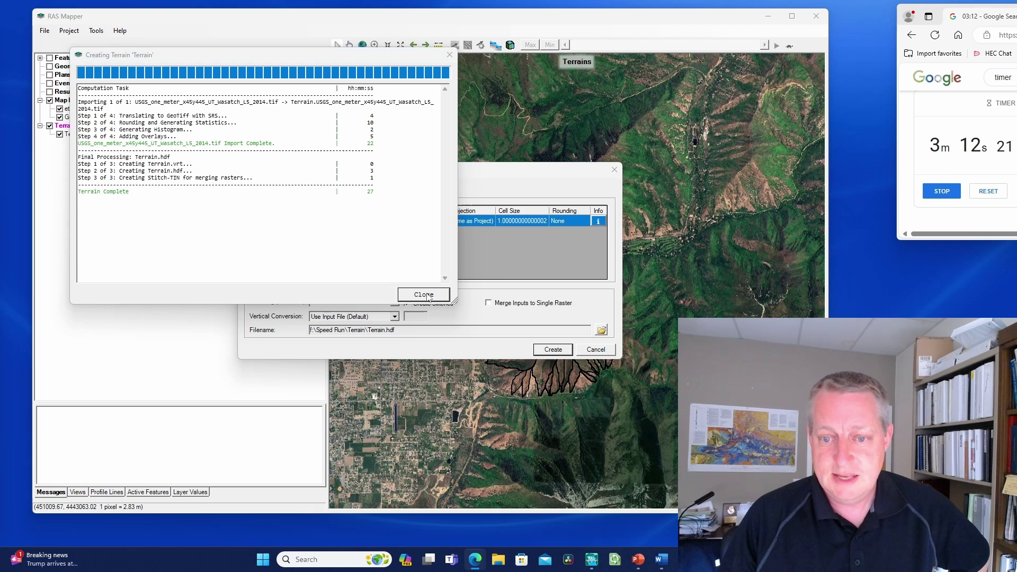
{"action": "left_click", "coordinate": [423, 295]}
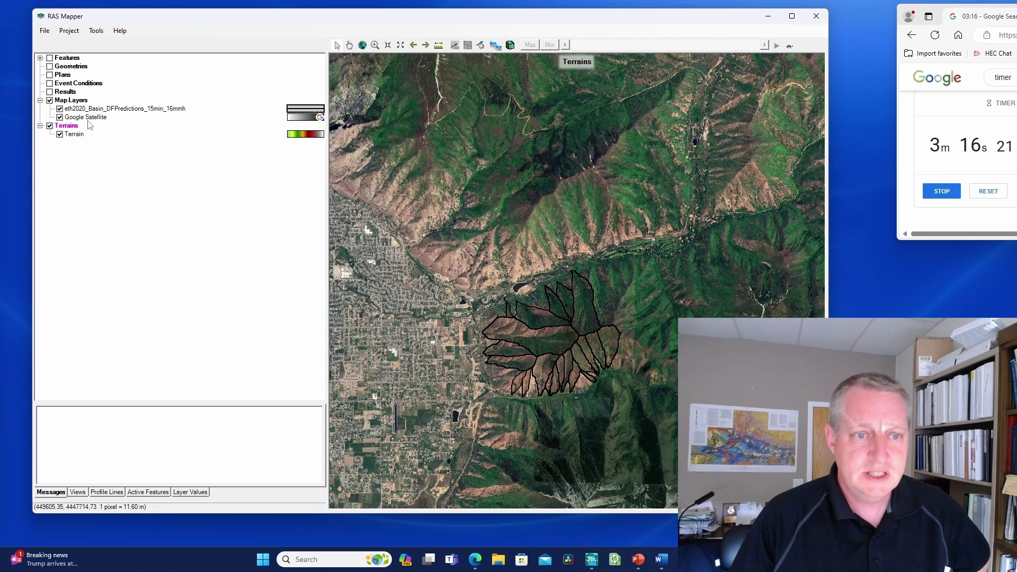
- Hide the Google Satellite layer and zoom in on the colour-shaded elevation terrain
{"action": "left_click", "coordinate": [60, 118]}
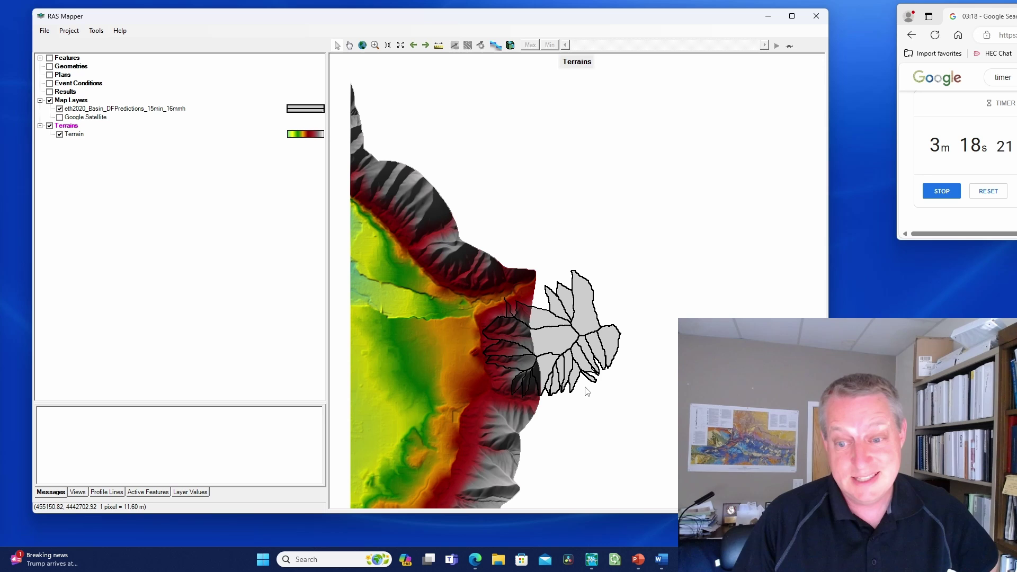
{"action": "mouse_move", "coordinate": [518, 354]}
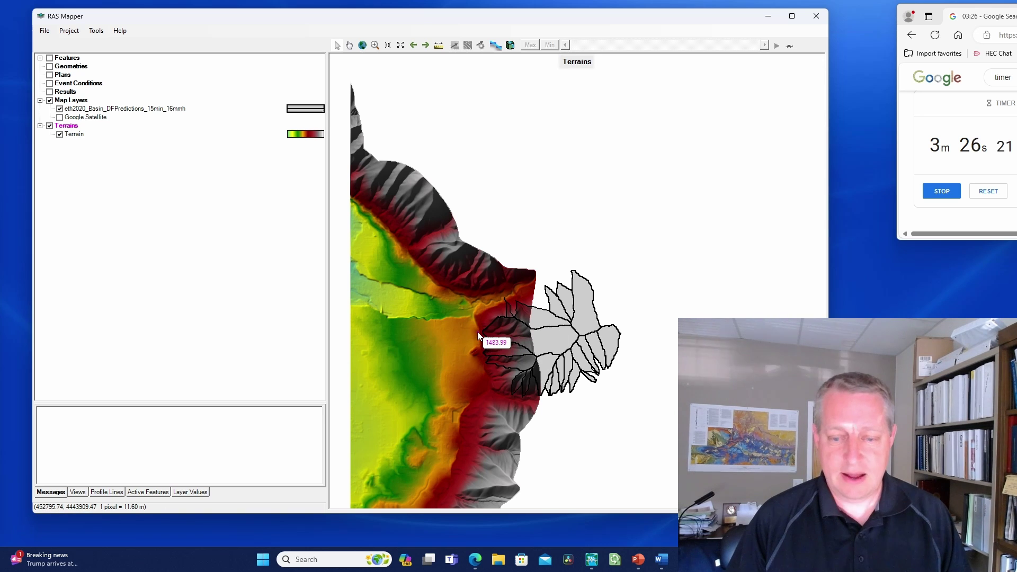
{"action": "scroll", "coordinate": [478, 333], "scroll_direction": "up", "scroll_amount": 2}
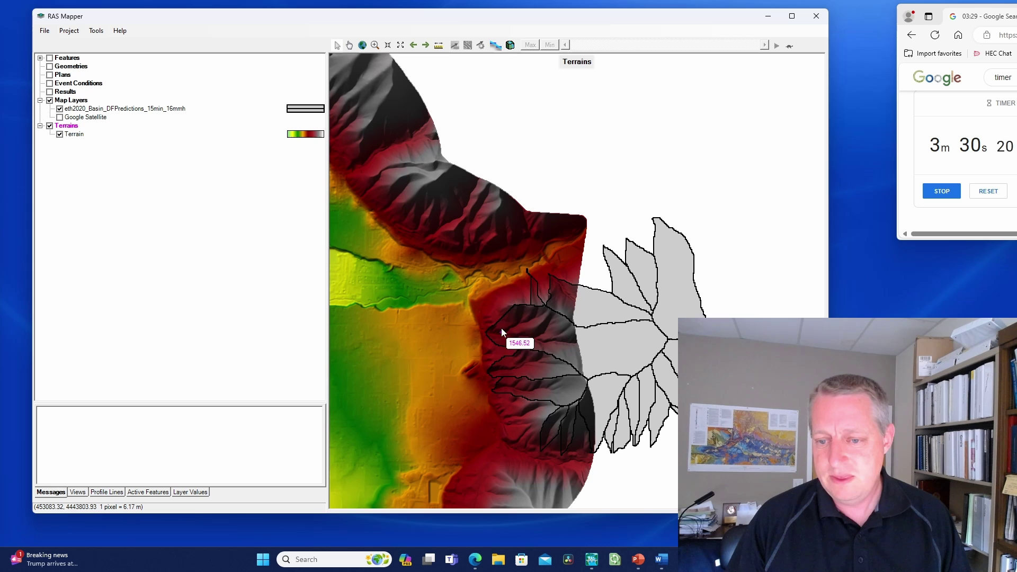
- Create a new geometry g1 associated with the Terrain
{"action": "right_click", "coordinate": [70, 69]}
{"action": "left_click", "coordinate": [95, 71]}
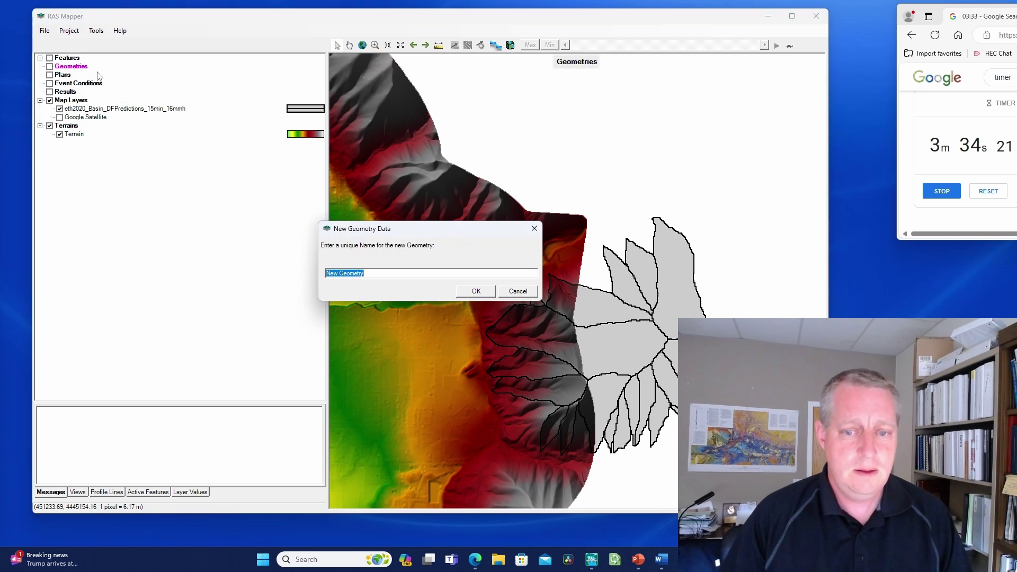
{"action": "type", "text": "ST"}
{"action": "key", "text": "Return"}
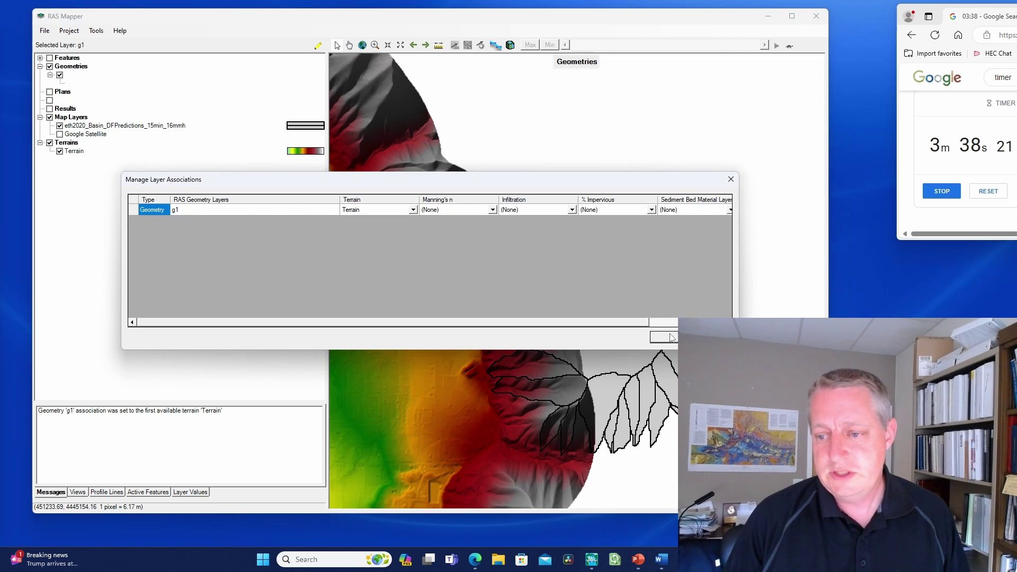
{"action": "left_click", "coordinate": [669, 337]}
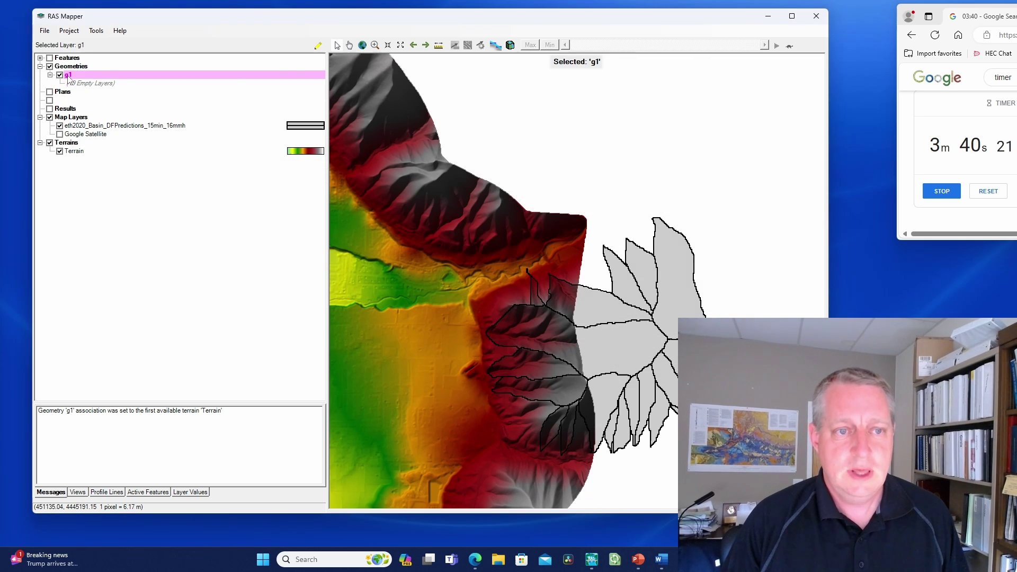
- Start editing g1 with the 2D Flow Areas Perimeters layer active
{"action": "left_click", "coordinate": [317, 45]}
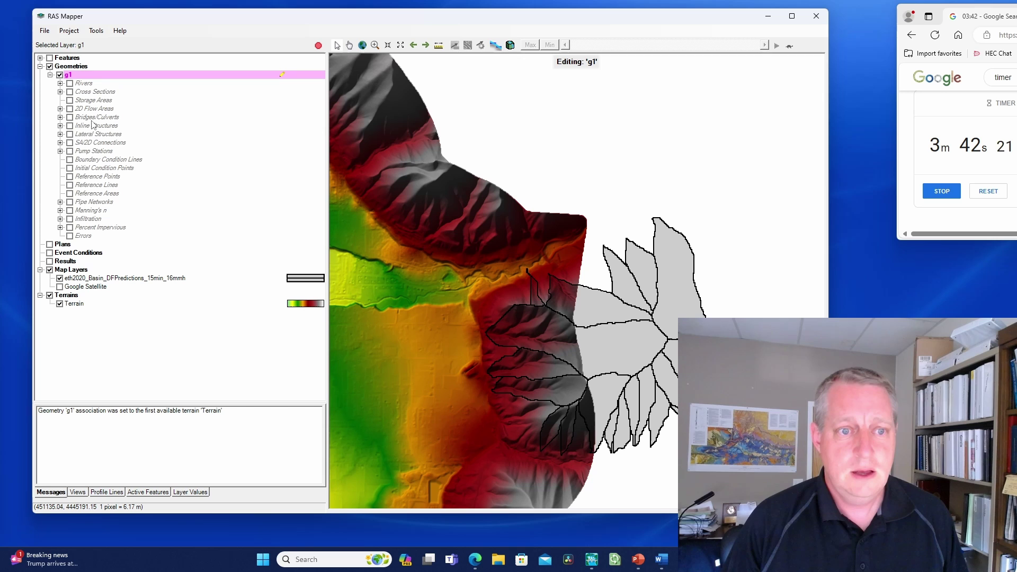
{"action": "left_click", "coordinate": [60, 109]}
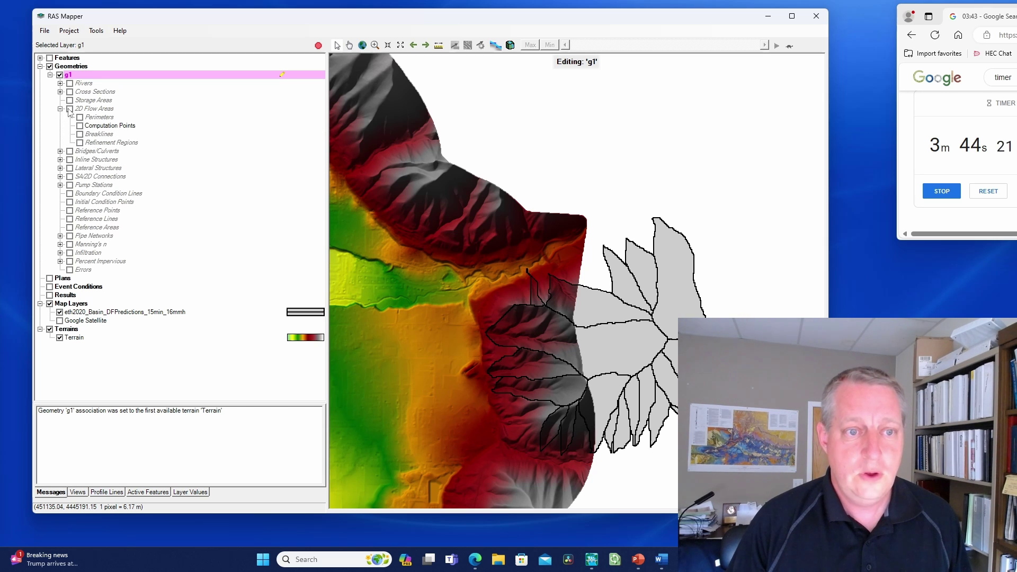
{"action": "left_click", "coordinate": [84, 118]}
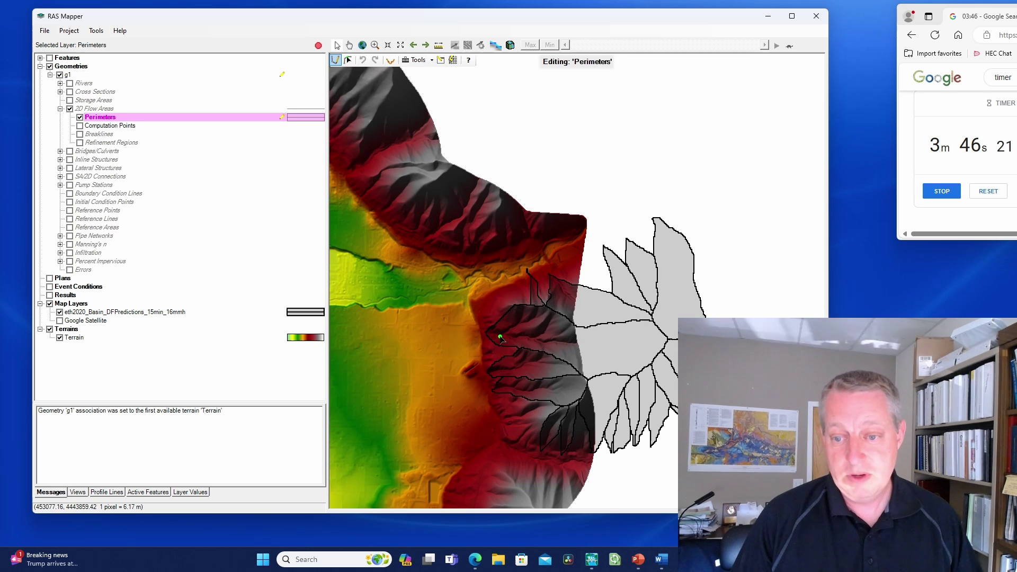
{"action": "scroll", "coordinate": [505, 341], "scroll_direction": "up", "scroll_amount": 4}
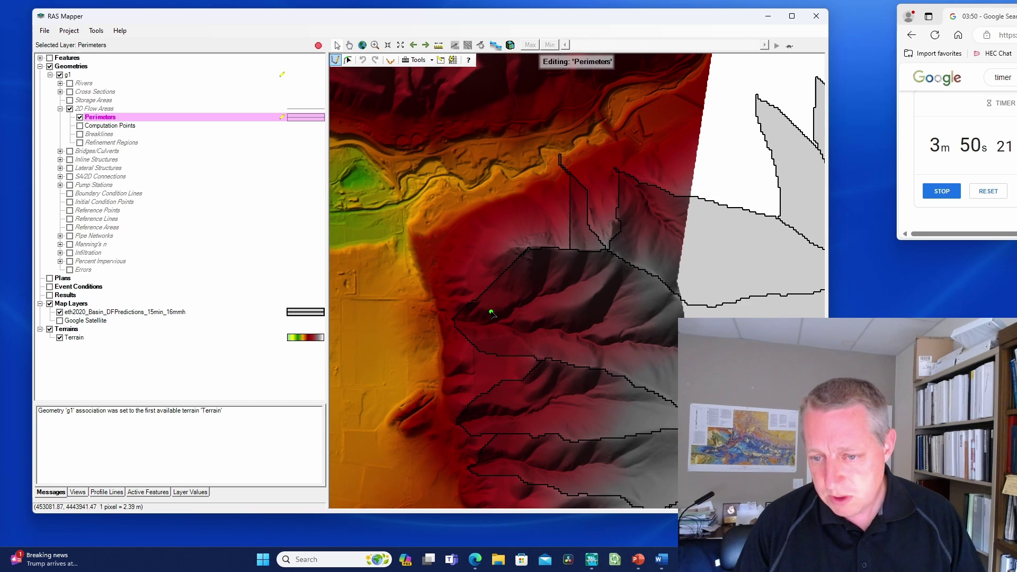
- Outline the perimeter vertices across the valley floor below the mountain front
{"action": "left_click", "coordinate": [491, 313]}
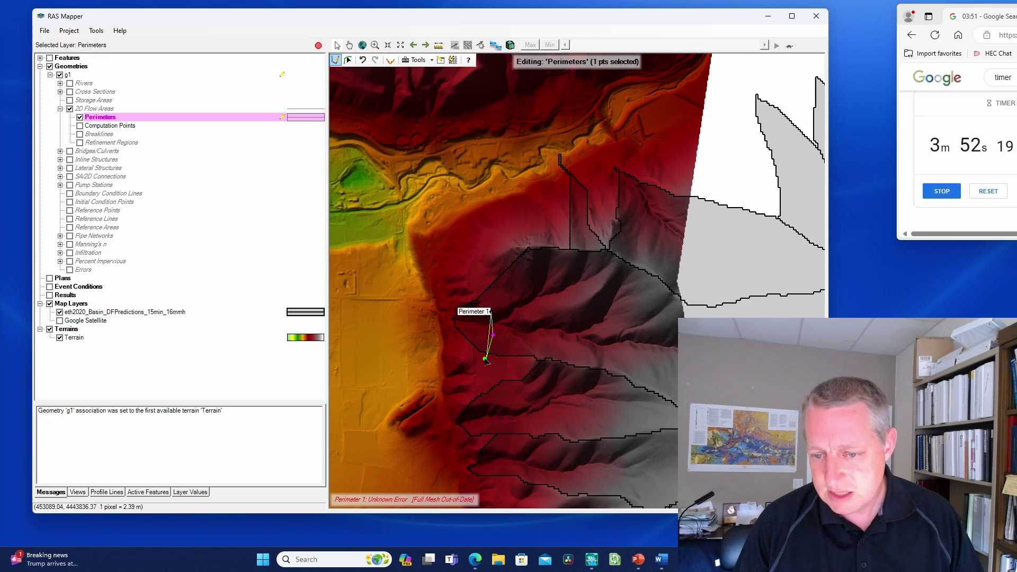
{"action": "double_click", "coordinate": [434, 413]}
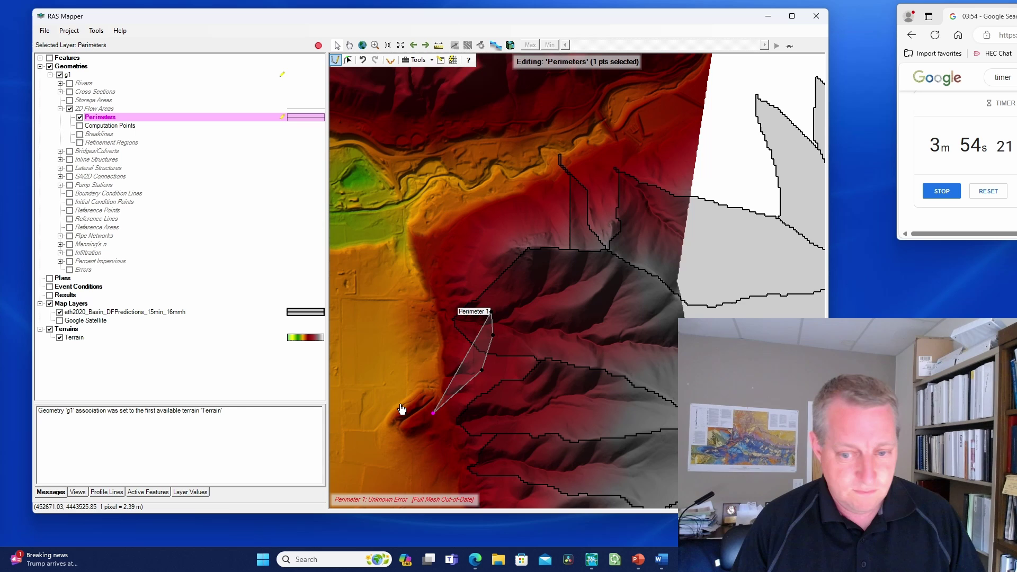
{"action": "left_click_drag", "start_coordinate": [394, 406], "coordinate": [671, 393]}
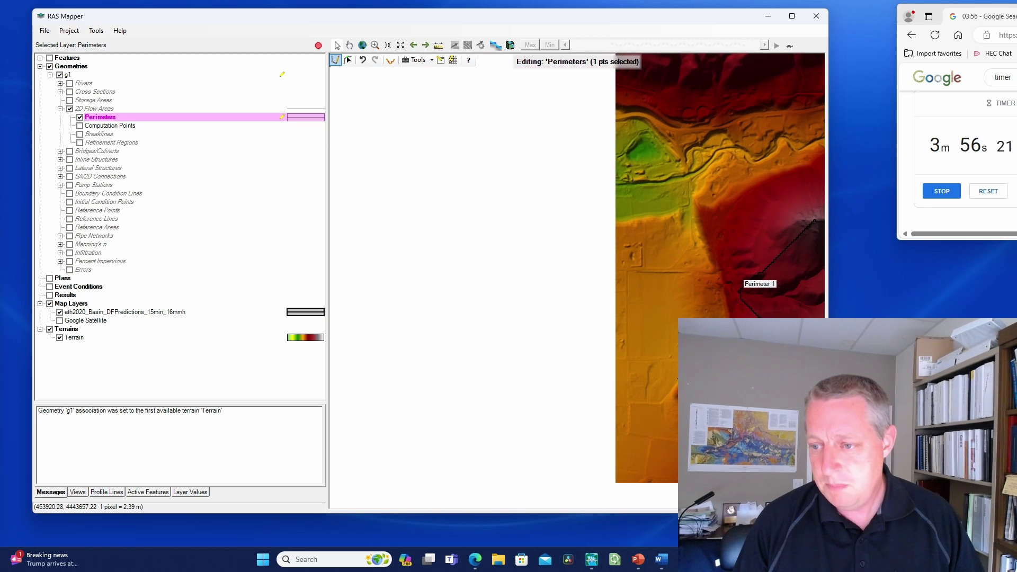
{"action": "left_click", "coordinate": [659, 419]}
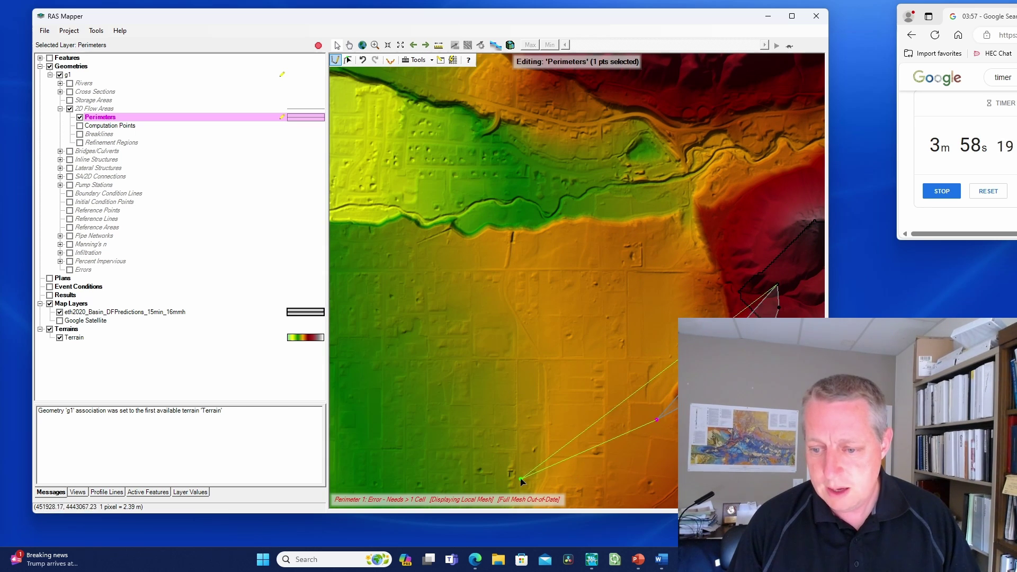
{"action": "left_click", "coordinate": [519, 483]}
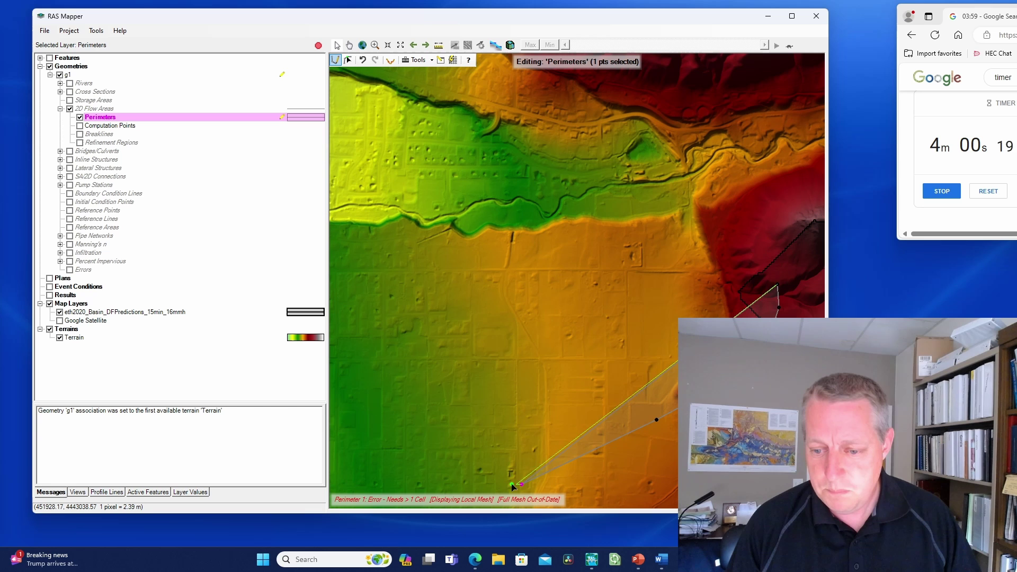
{"action": "scroll", "coordinate": [390, 471], "scroll_direction": "down", "scroll_amount": 1}
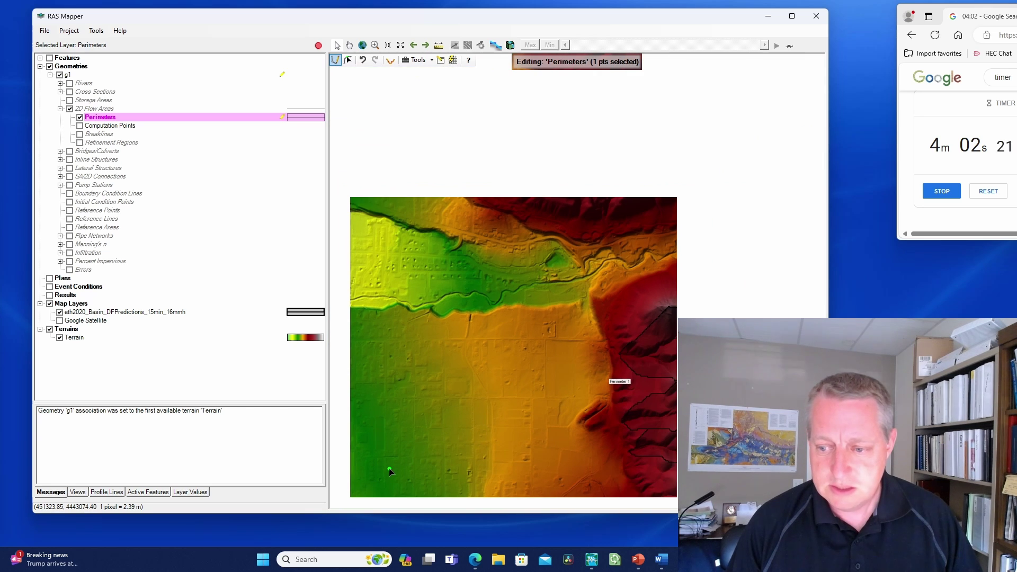
{"action": "left_click_drag", "start_coordinate": [390, 471], "coordinate": [518, 321]}
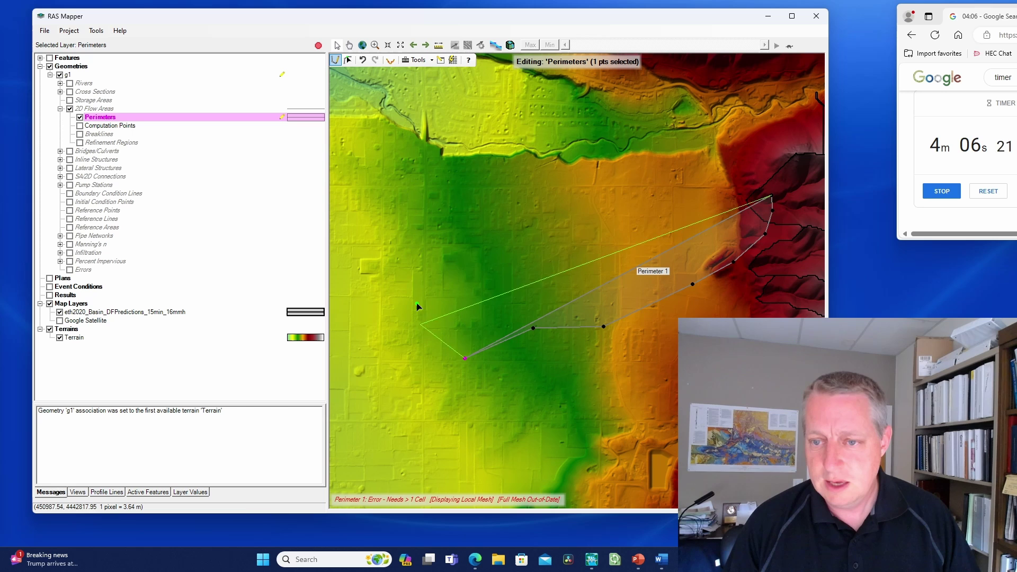
{"action": "left_click", "coordinate": [390, 272]}
{"action": "left_click", "coordinate": [430, 146]}
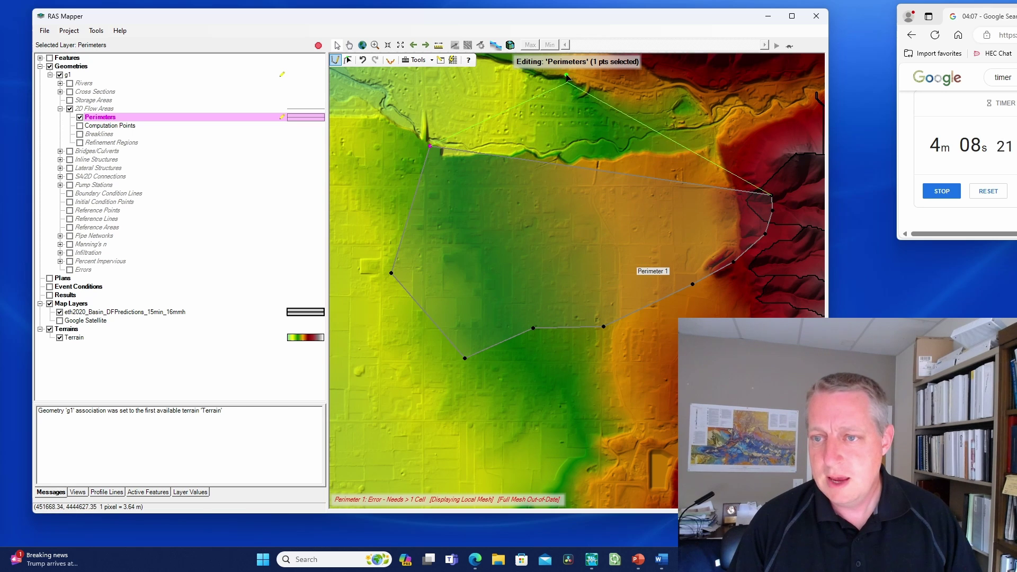
- Close the perimeter beyond the northern creek and name it Perimeter 1
{"action": "left_click_drag", "start_coordinate": [470, 82], "coordinate": [453, 170]}
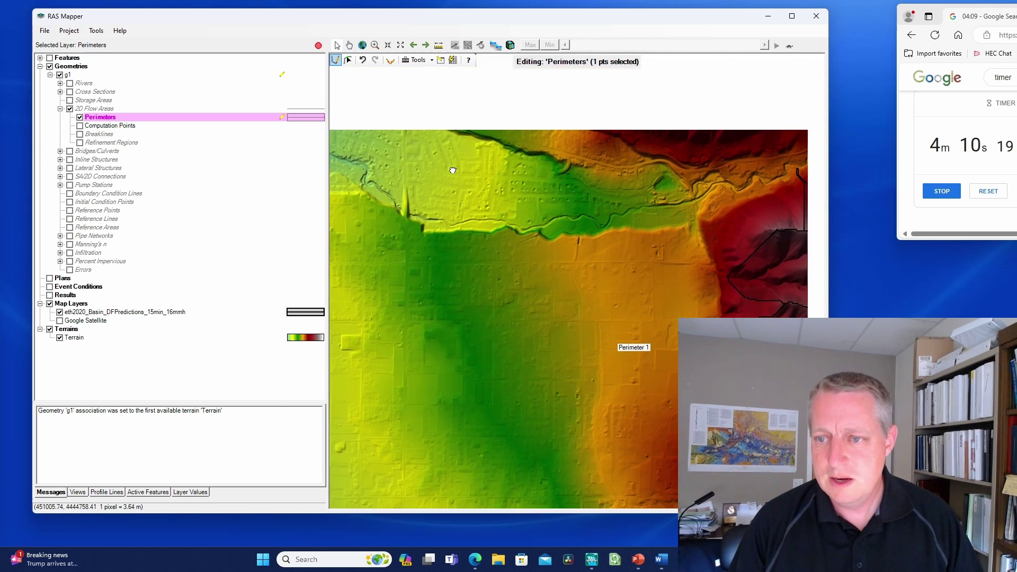
{"action": "left_click", "coordinate": [532, 124]}
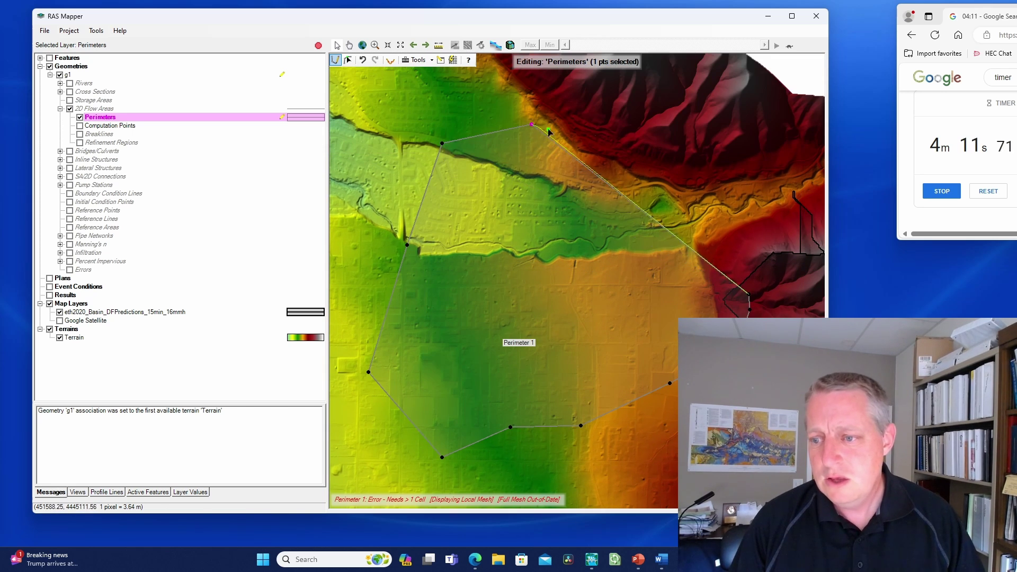
{"action": "double_click", "coordinate": [679, 167]}
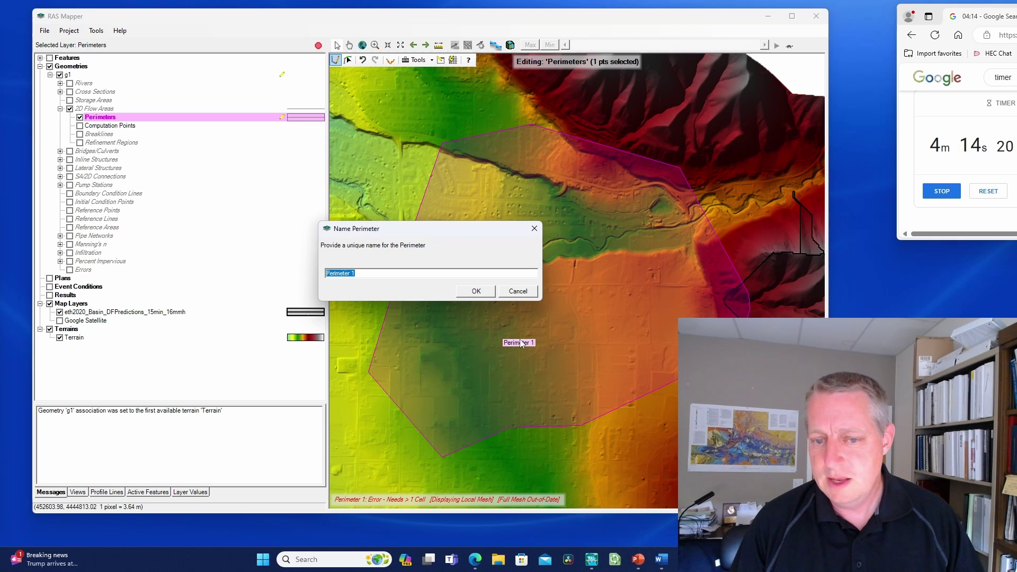
{"action": "left_click", "coordinate": [474, 292]}
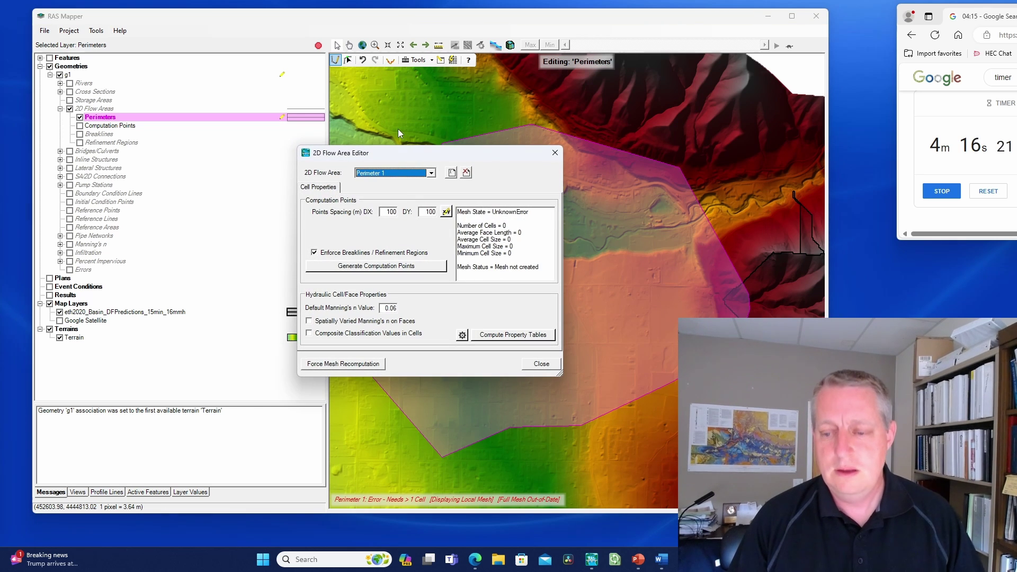
- Set 10 m point spacing and generate the roughly 41k-cell computational mesh
{"action": "left_click", "coordinate": [395, 212]}
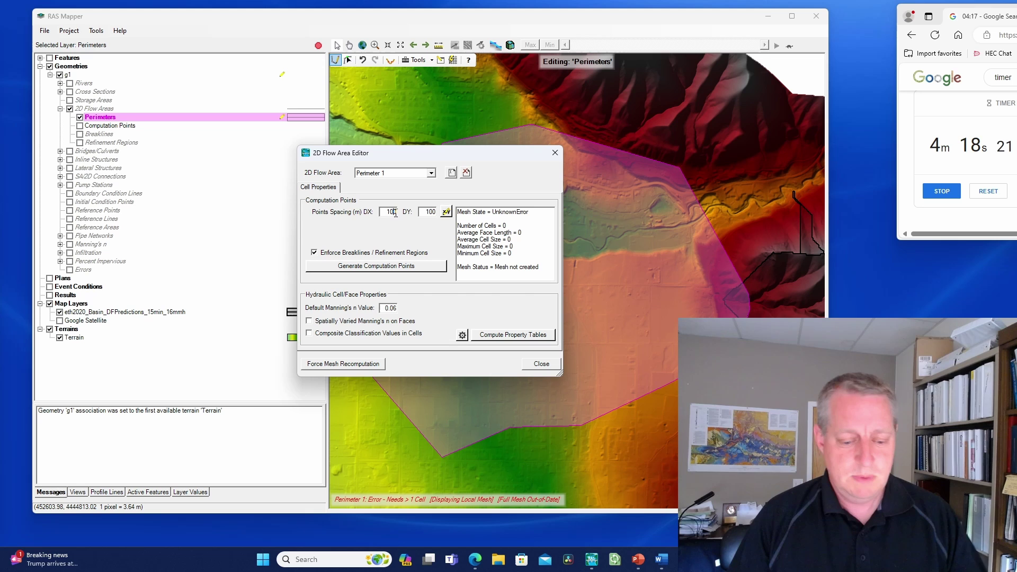
{"action": "key", "text": "BackSpace"}
{"action": "key", "text": "Tab"}
{"action": "type", "text": "10"}
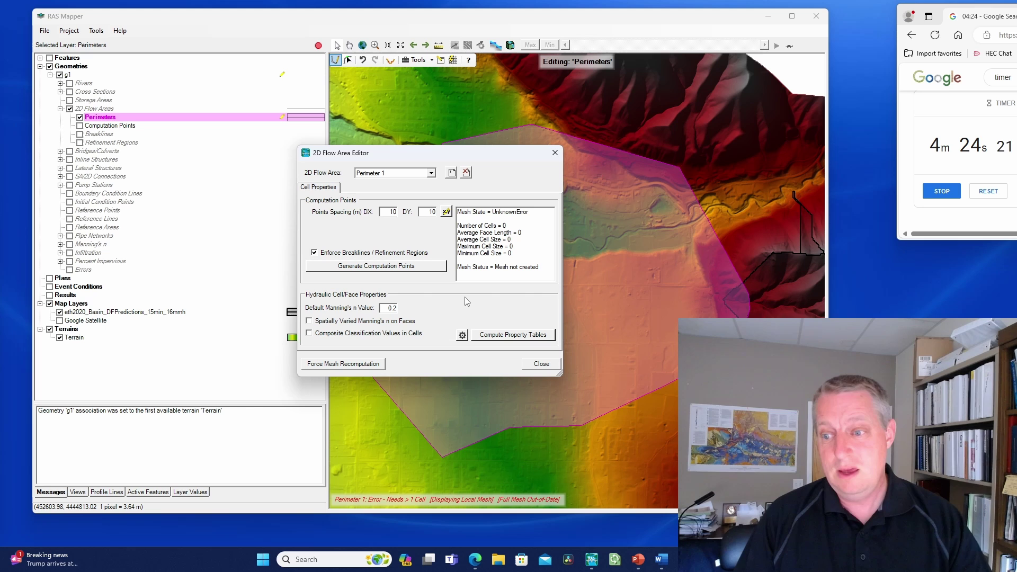
{"action": "left_click", "coordinate": [377, 270]}
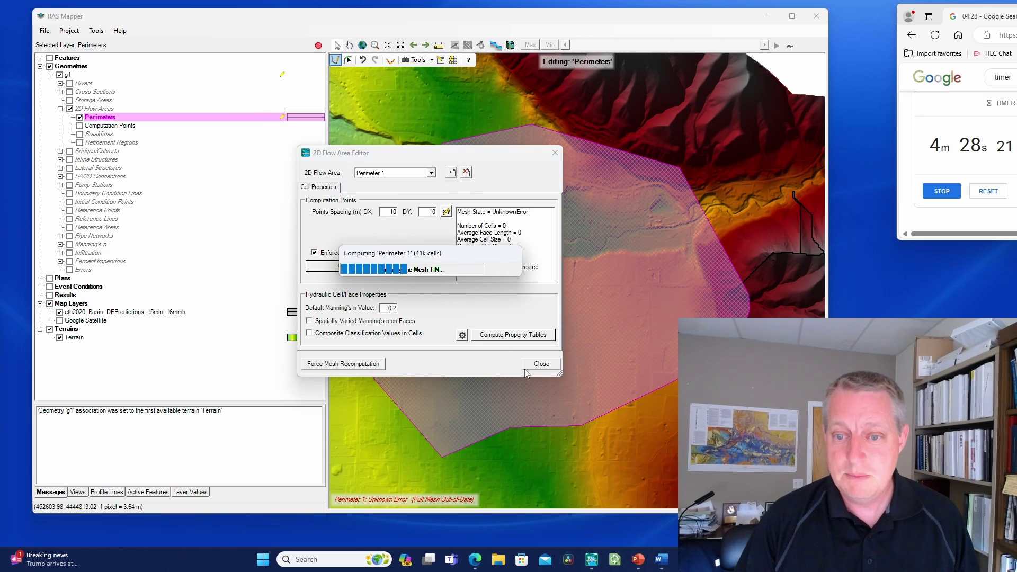
{"action": "left_click", "coordinate": [539, 365]}
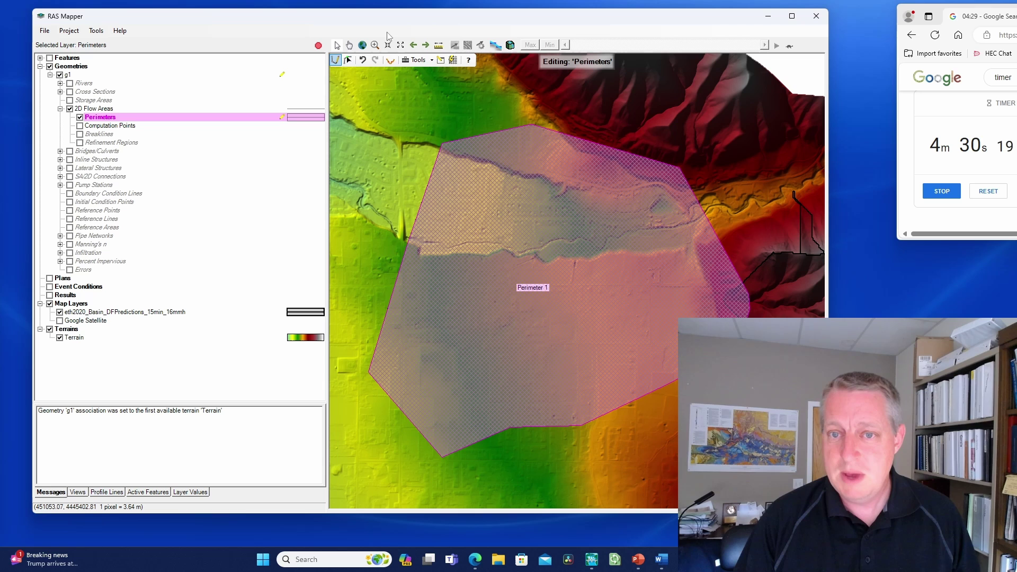
- Drag Perimeter 1's bottom vertices further south to extend the boundary
{"action": "left_click", "coordinate": [348, 59]}
{"action": "left_click", "coordinate": [588, 397]}
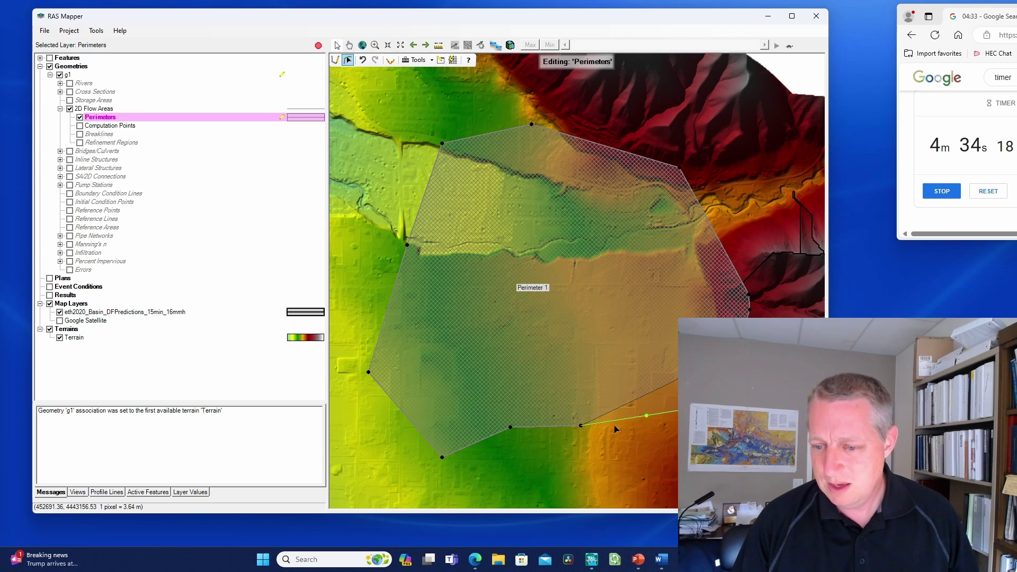
{"action": "left_click_drag", "start_coordinate": [583, 425], "coordinate": [609, 476]}
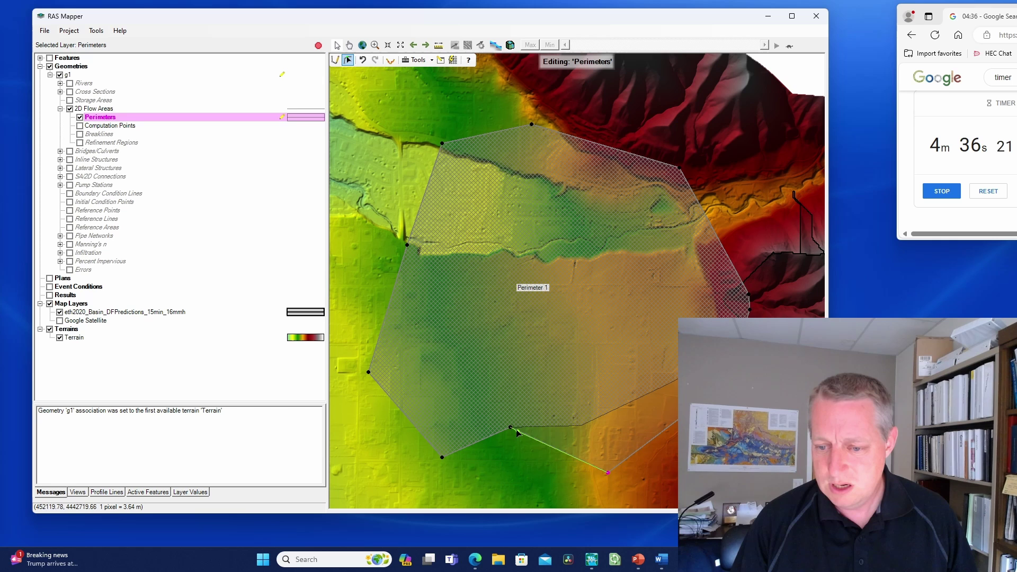
{"action": "left_click_drag", "start_coordinate": [518, 432], "coordinate": [507, 495]}
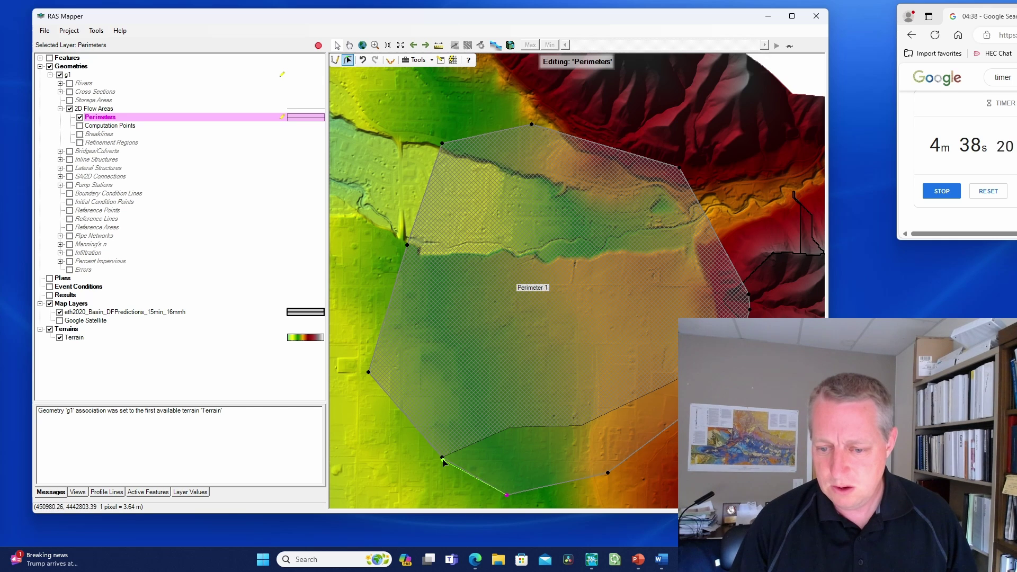
{"action": "left_click_drag", "start_coordinate": [444, 463], "coordinate": [413, 489]}
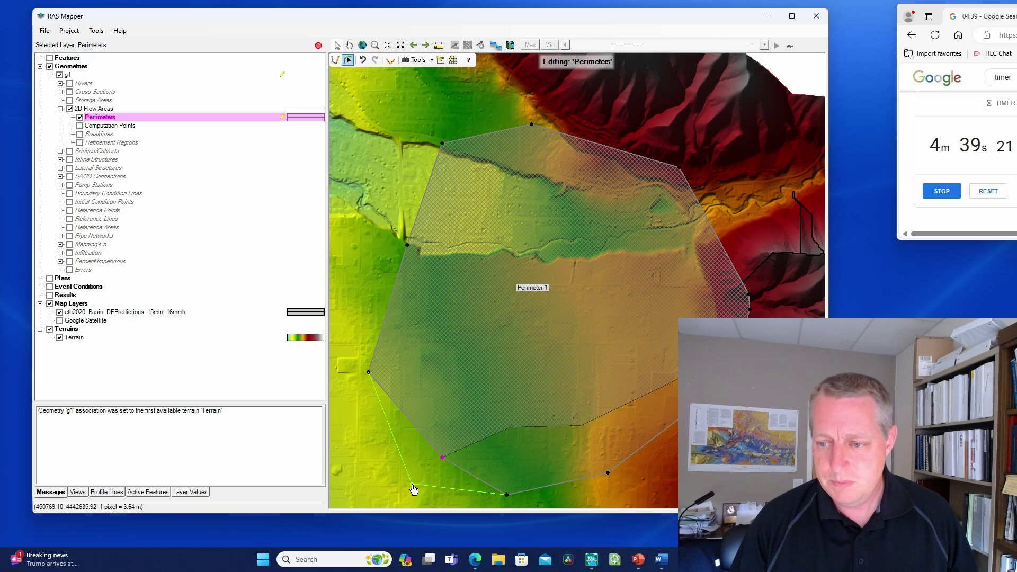
- Regenerate the 10 m computation points, giving a 48,490-cell mesh
{"action": "right_click", "coordinate": [89, 118]}
{"action": "left_click", "coordinate": [145, 166]}
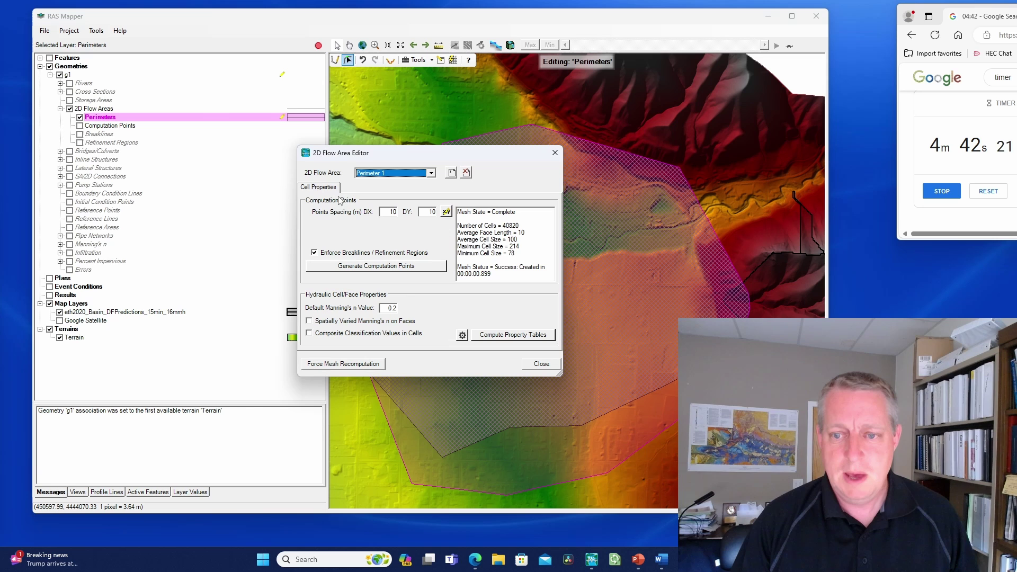
{"action": "left_click", "coordinate": [397, 269]}
{"action": "left_click", "coordinate": [545, 326]}
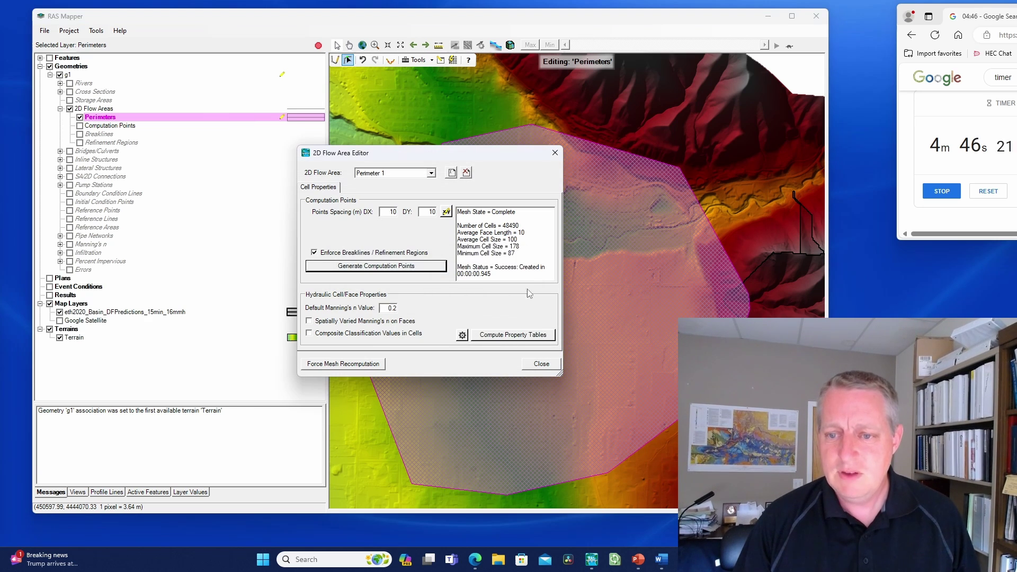
{"action": "left_click", "coordinate": [531, 366]}
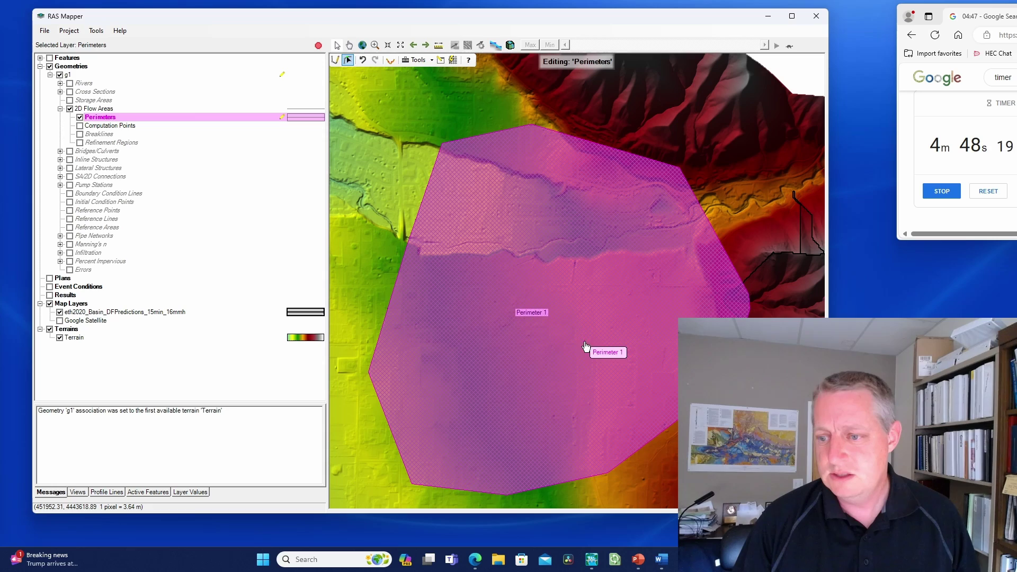
- Turn on and edit the Boundary Condition Lines layer at Perimeter 1's east edge
{"action": "scroll", "coordinate": [717, 316], "scroll_direction": "up", "scroll_amount": 2}
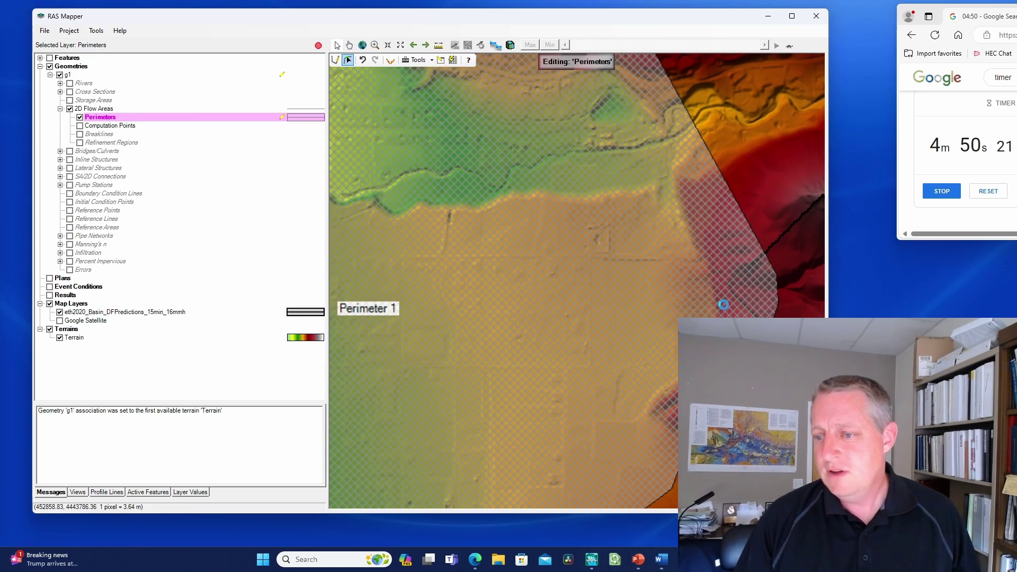
{"action": "scroll", "coordinate": [722, 305], "scroll_direction": "up", "scroll_amount": 1}
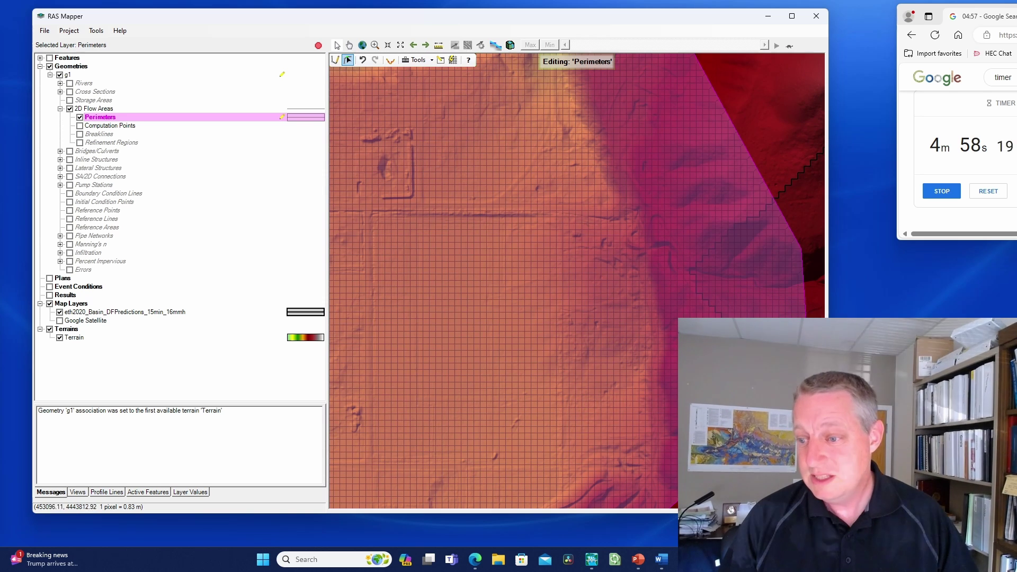
{"action": "left_click_drag", "start_coordinate": [690, 366], "coordinate": [616, 366]}
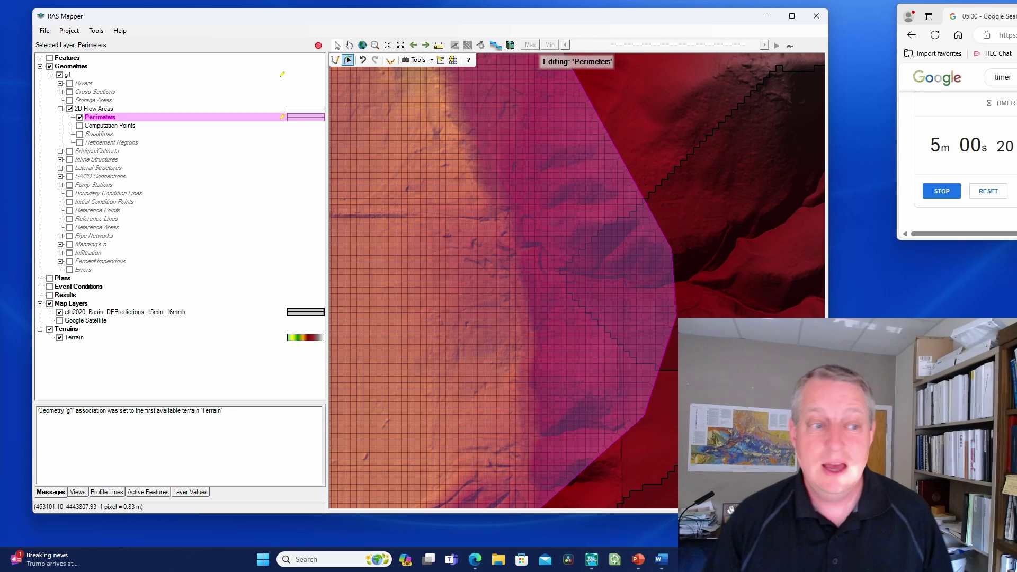
{"action": "left_click", "coordinate": [70, 193]}
{"action": "left_click", "coordinate": [106, 194]}
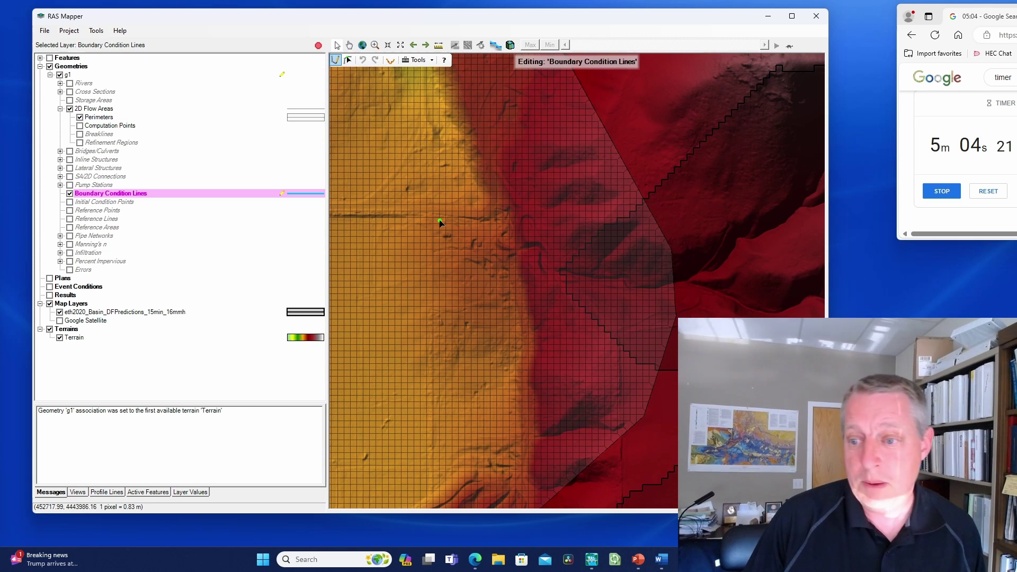
{"action": "scroll", "coordinate": [677, 255], "scroll_direction": "up", "scroll_amount": 1}
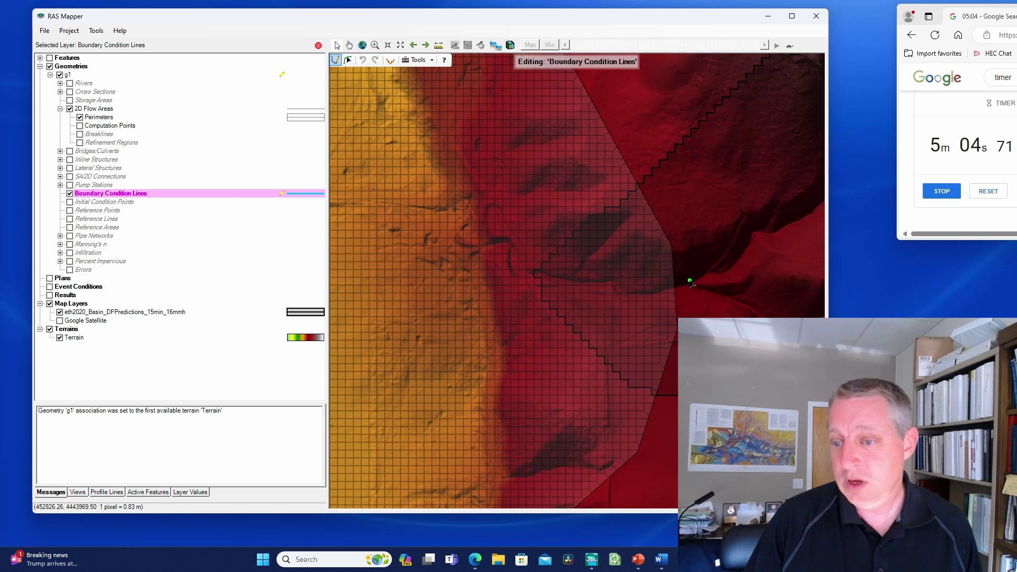
- Draw BC Line 1 across Perimeter 1's eastern edge and save geometry g1
{"action": "left_click", "coordinate": [676, 250]}
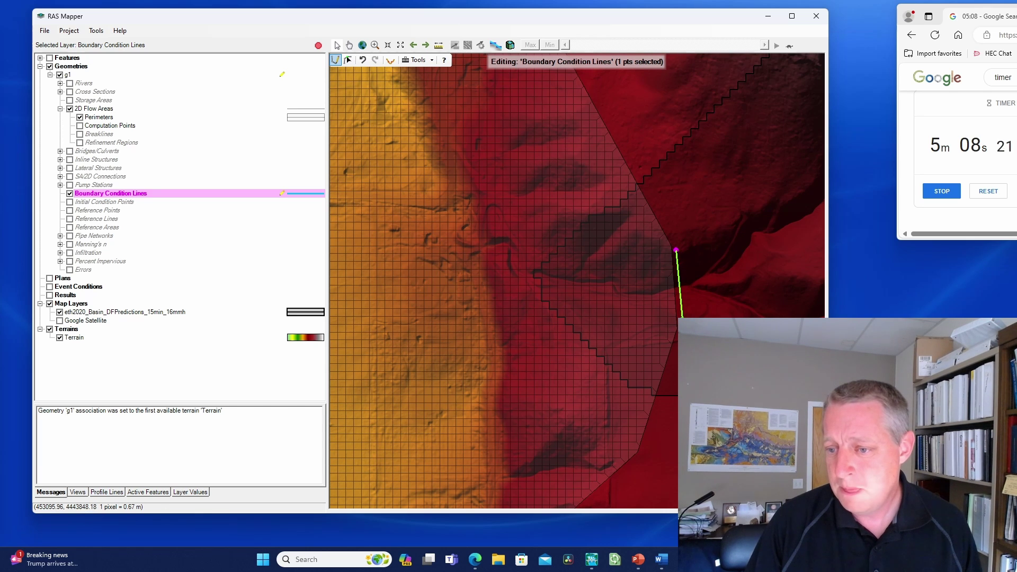
{"action": "double_click", "coordinate": [683, 325]}
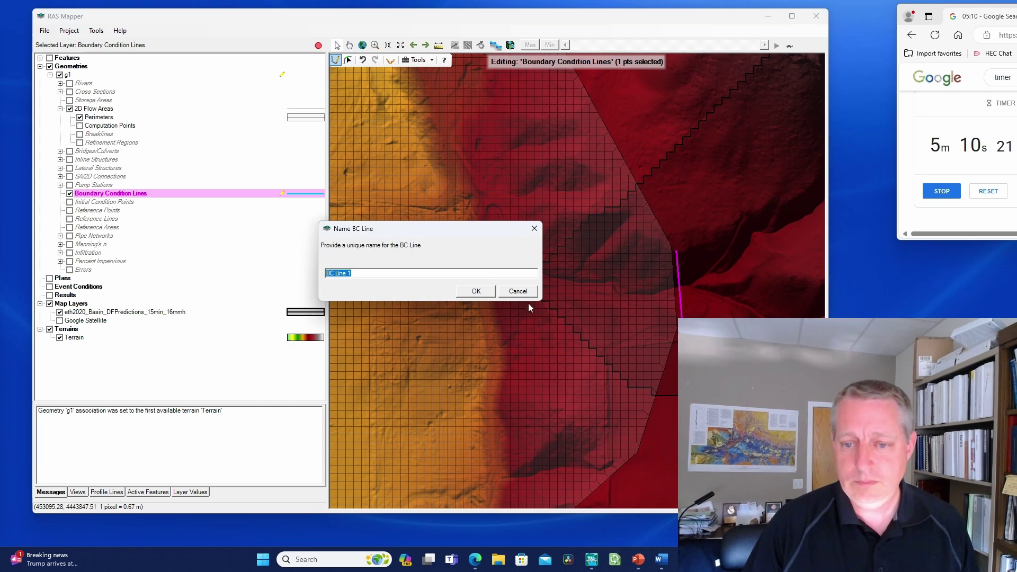
{"action": "left_click", "coordinate": [485, 294]}
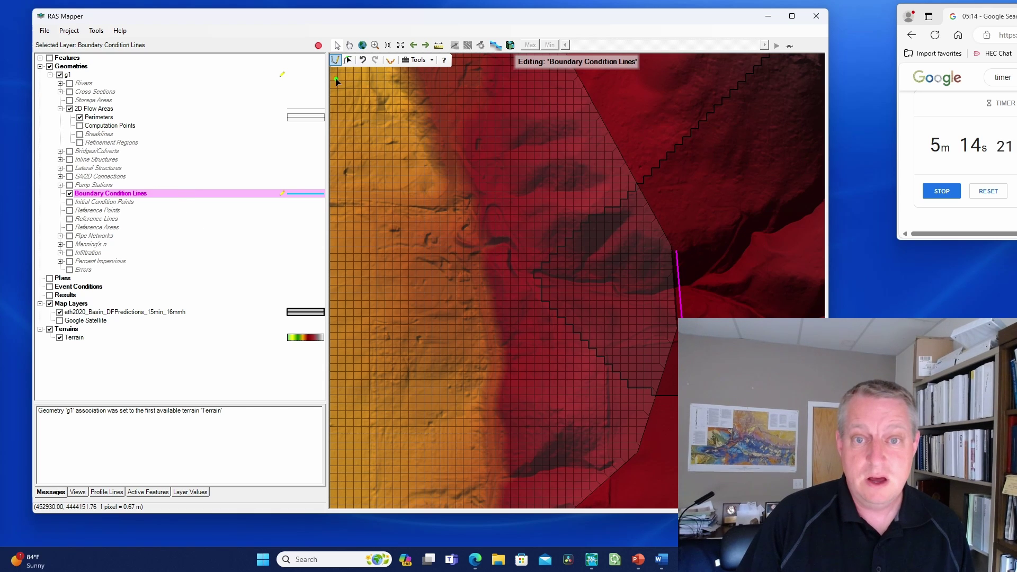
{"action": "left_click", "coordinate": [318, 45]}
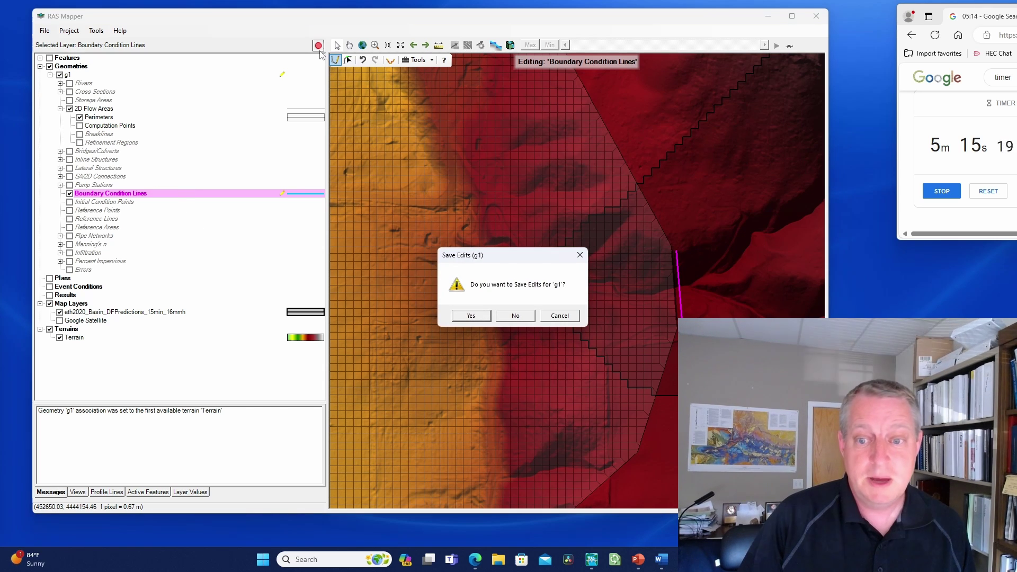
{"action": "left_click", "coordinate": [479, 310]}
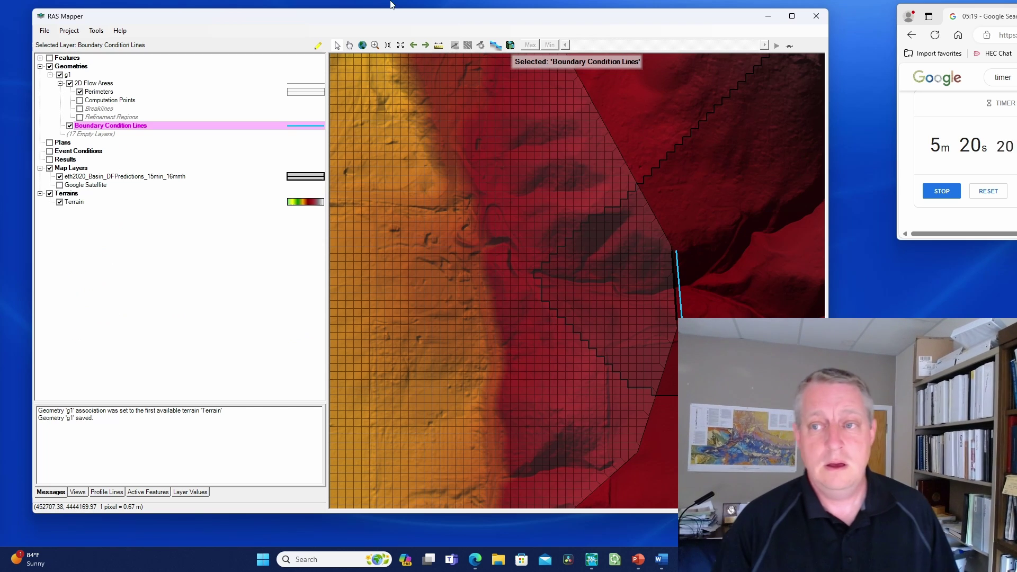
- Close RAS Mapper, load geometry g1, and bring up the Unsteady Flow Data editor
{"action": "left_click", "coordinate": [816, 16]}
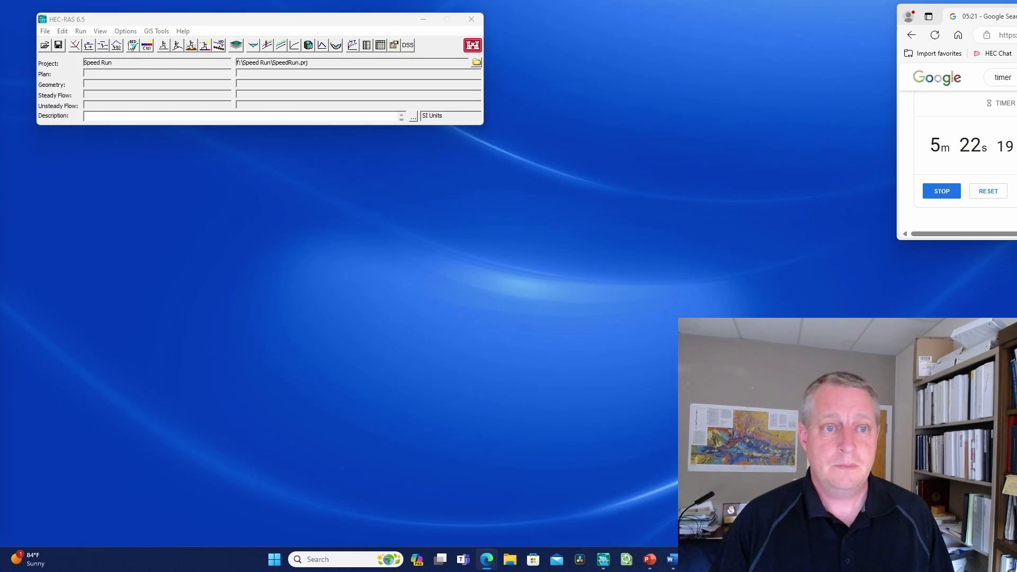
{"action": "left_click", "coordinate": [77, 45]}
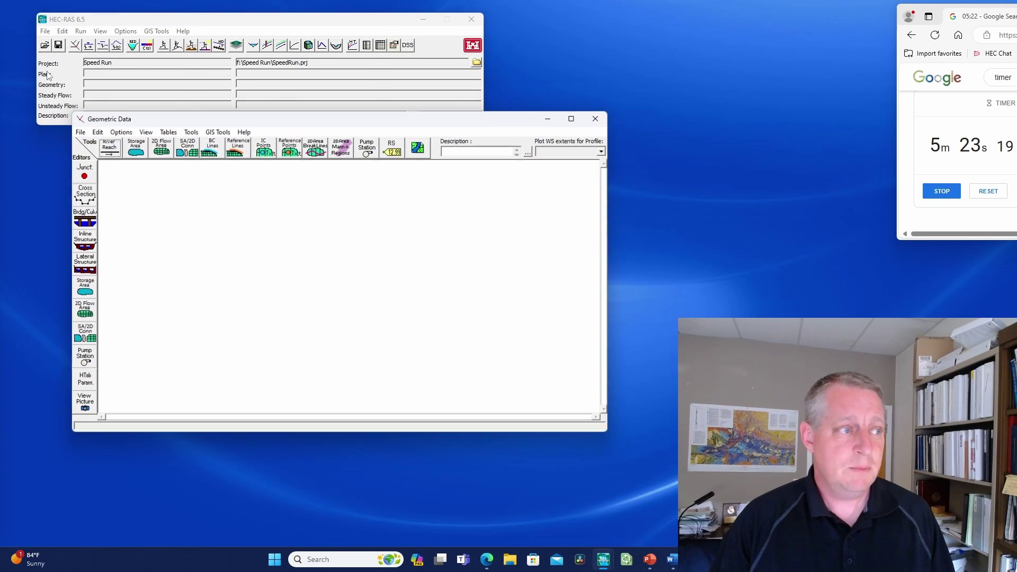
{"action": "left_click", "coordinate": [78, 131]}
{"action": "left_click", "coordinate": [111, 154]}
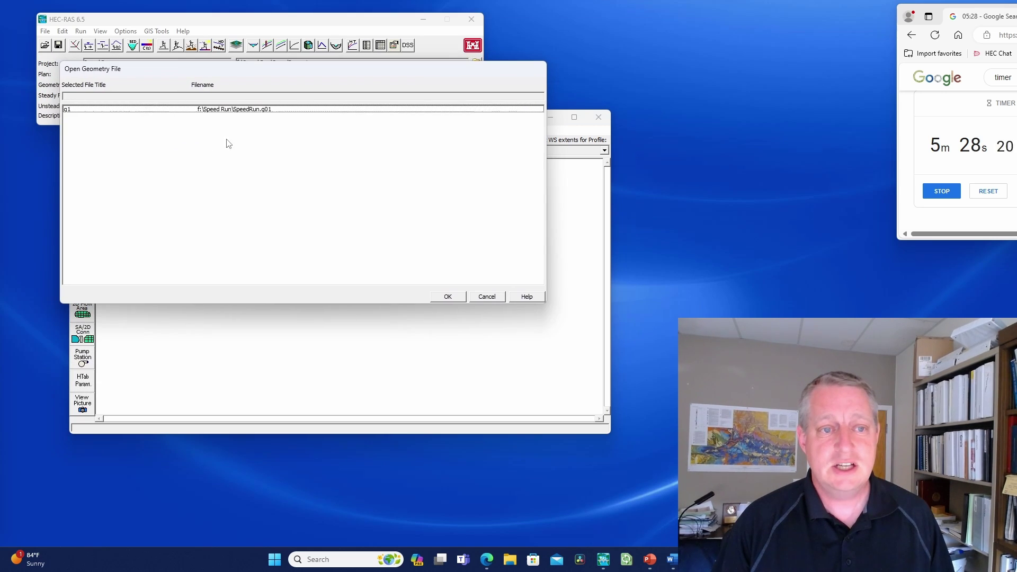
{"action": "double_click", "coordinate": [199, 110]}
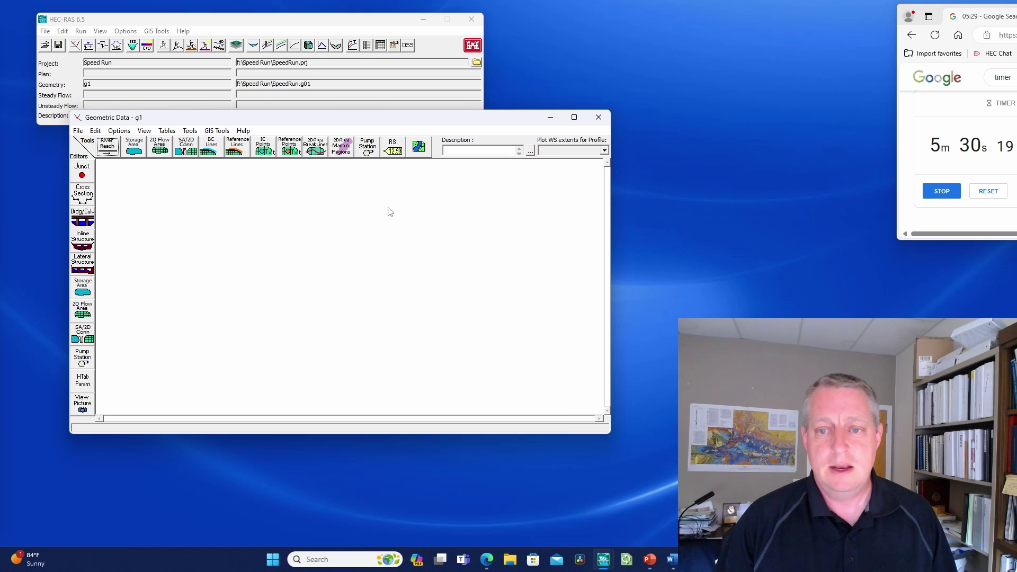
{"action": "left_click", "coordinate": [599, 117]}
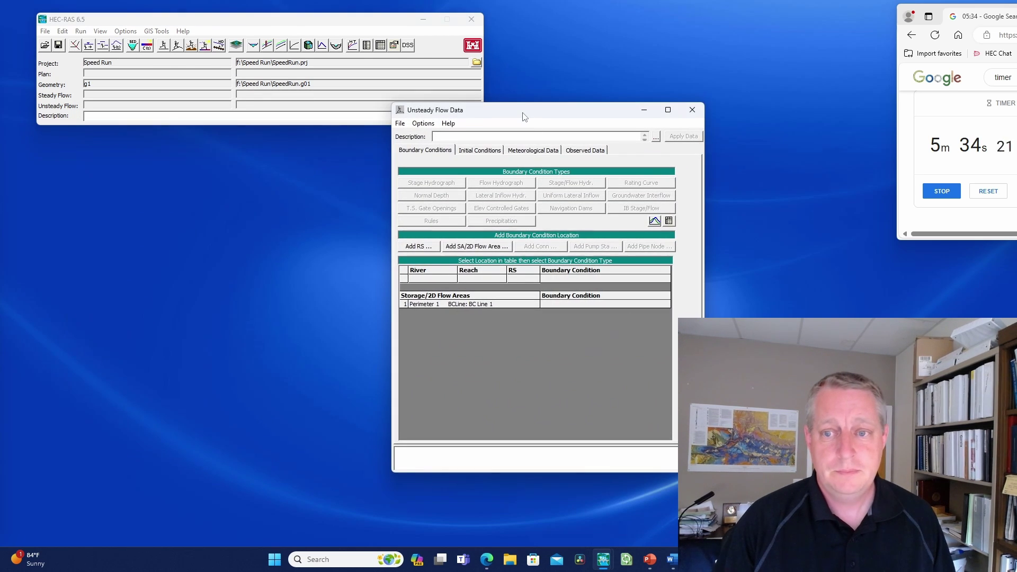
{"action": "left_click_drag", "start_coordinate": [523, 117], "coordinate": [211, 57]}
- Give BC Line 1 a flow hydrograph boundary with a 1 Minute data interval
{"action": "left_click", "coordinate": [260, 244]}
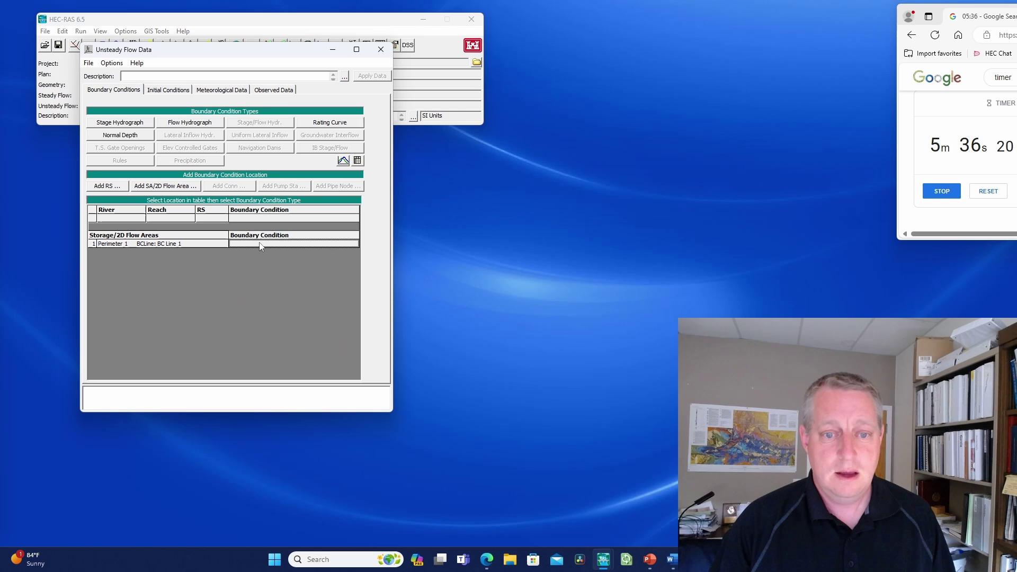
{"action": "left_click", "coordinate": [202, 124]}
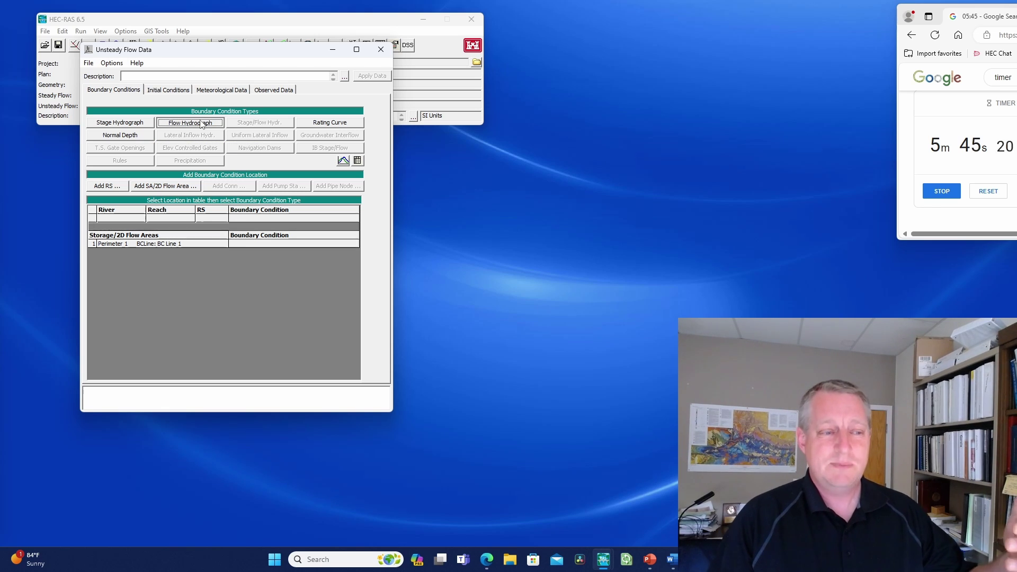
{"action": "left_click", "coordinate": [202, 124]}
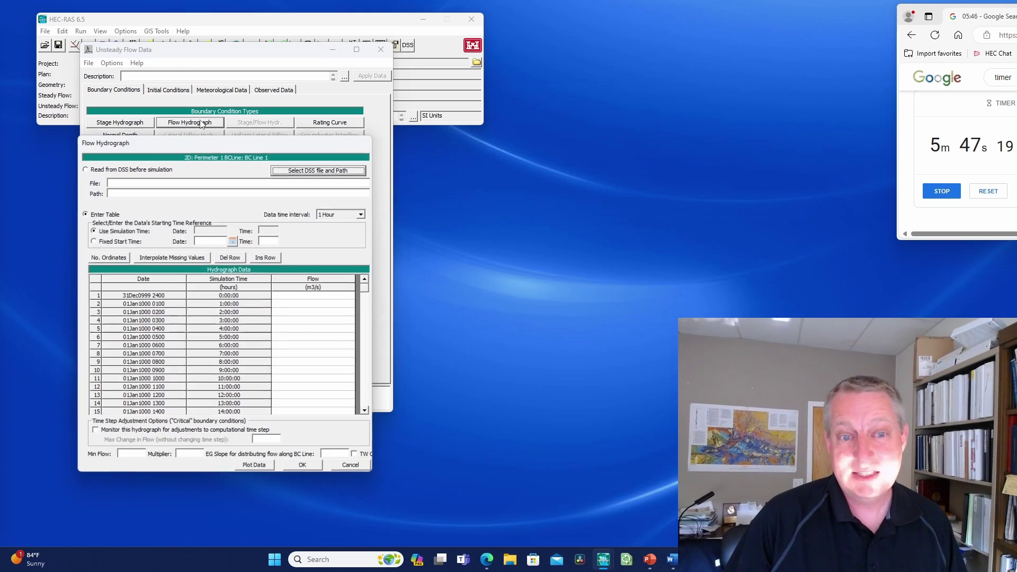
{"action": "left_click_drag", "start_coordinate": [269, 101], "coordinate": [254, 65]}
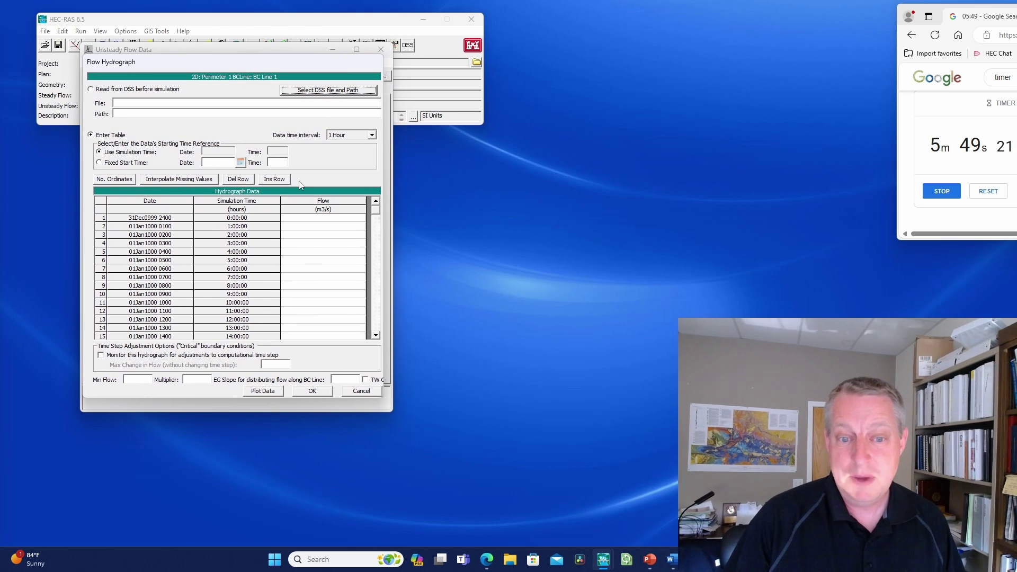
{"action": "left_click", "coordinate": [365, 135]}
{"action": "scroll", "coordinate": [375, 190], "scroll_direction": "down", "scroll_amount": 1}
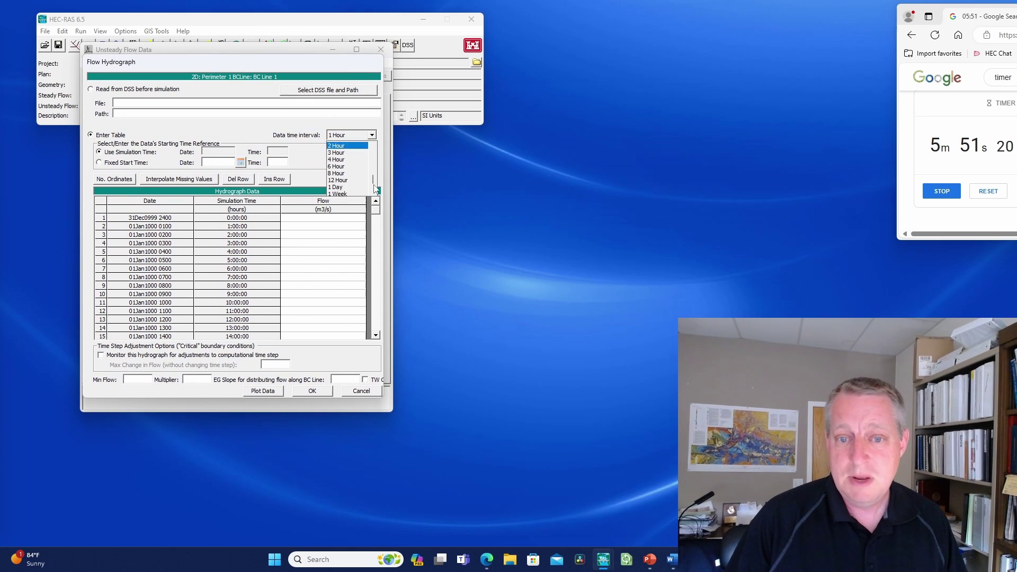
{"action": "left_click_drag", "start_coordinate": [374, 188], "coordinate": [373, 152]}
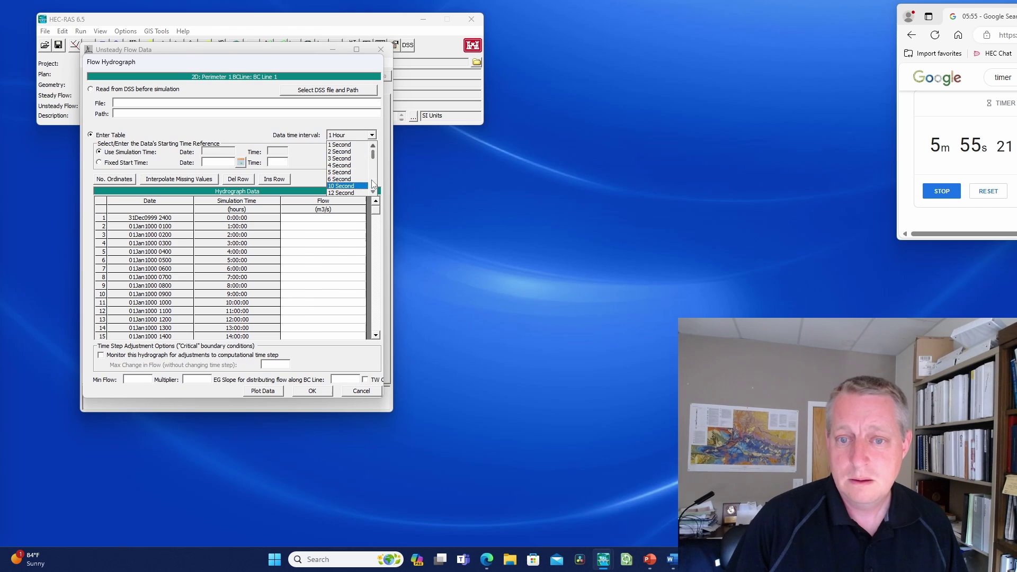
{"action": "scroll", "coordinate": [366, 180], "scroll_direction": "down", "scroll_amount": 2}
{"action": "left_click", "coordinate": [350, 172]}
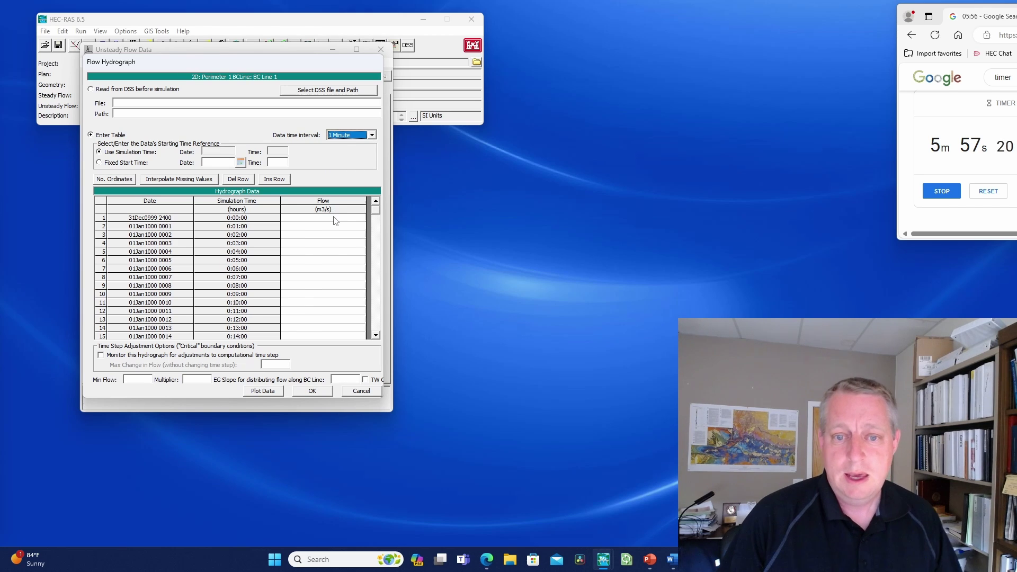
- Select and adjust cells in the hydrograph's Flow column
{"action": "left_click", "coordinate": [335, 218]}
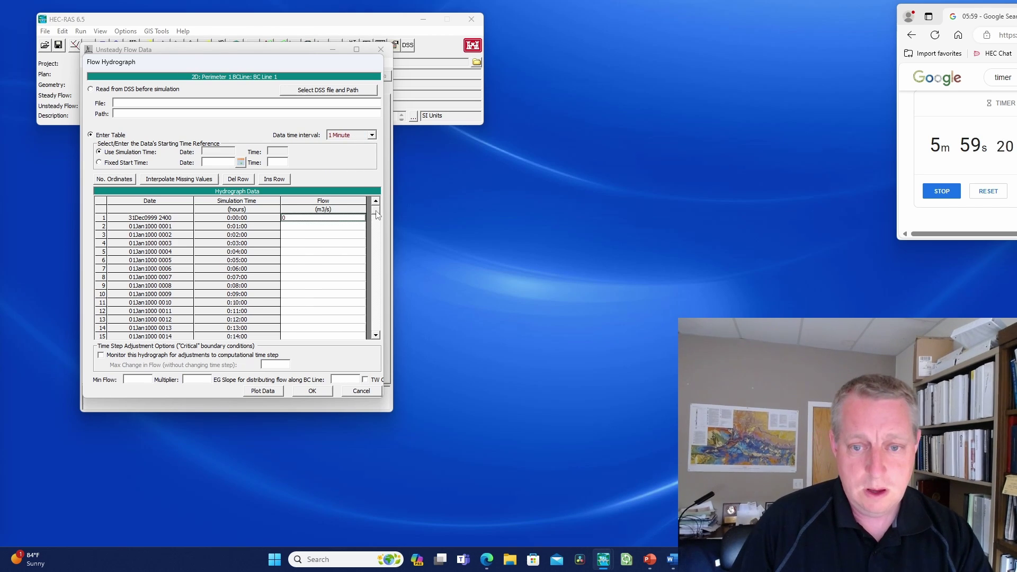
{"action": "key", "text": "ctrl+shift+Down"}
{"action": "left_click", "coordinate": [377, 278]}
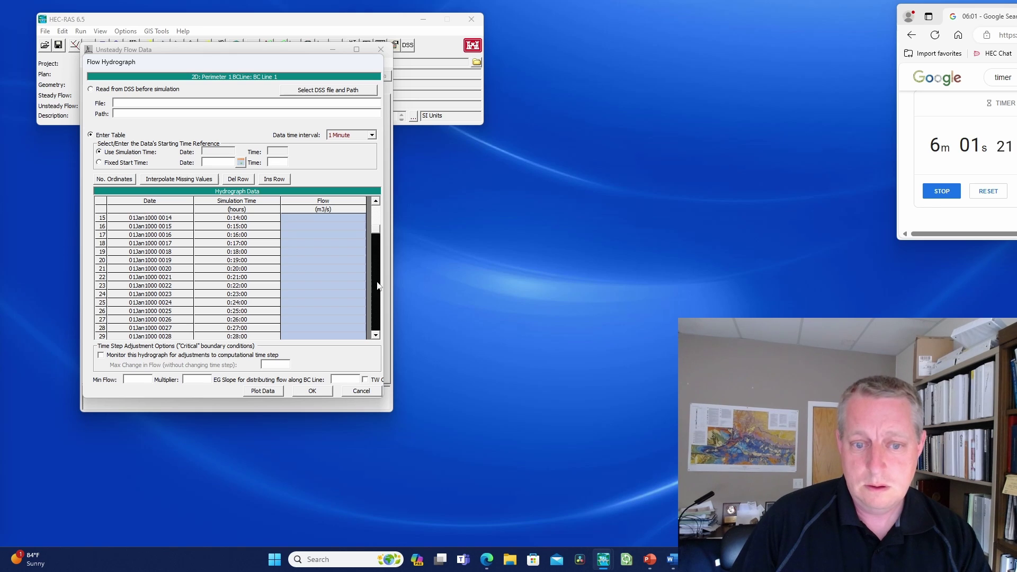
{"action": "left_click", "coordinate": [380, 287]}
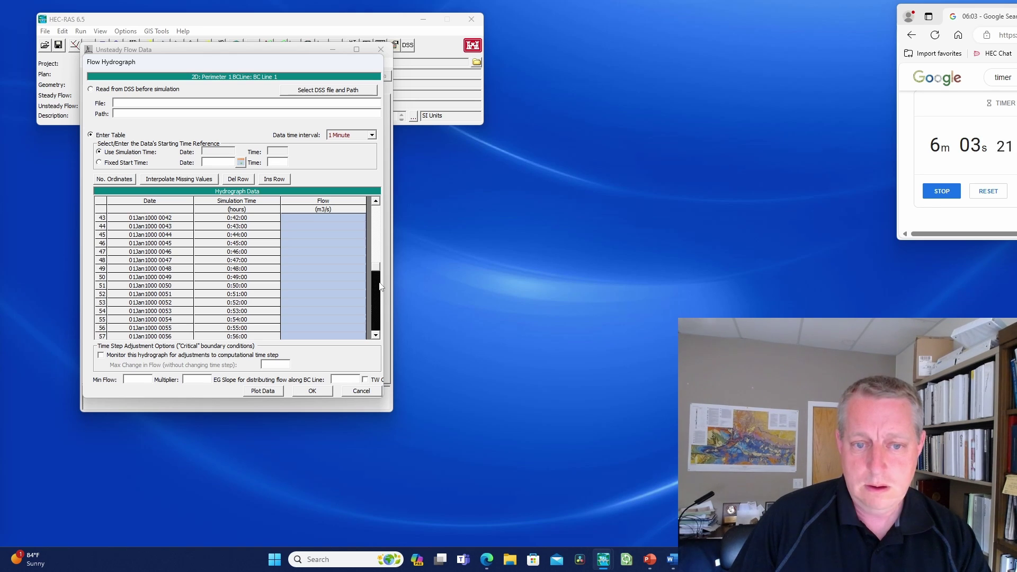
{"action": "left_click", "coordinate": [380, 238]}
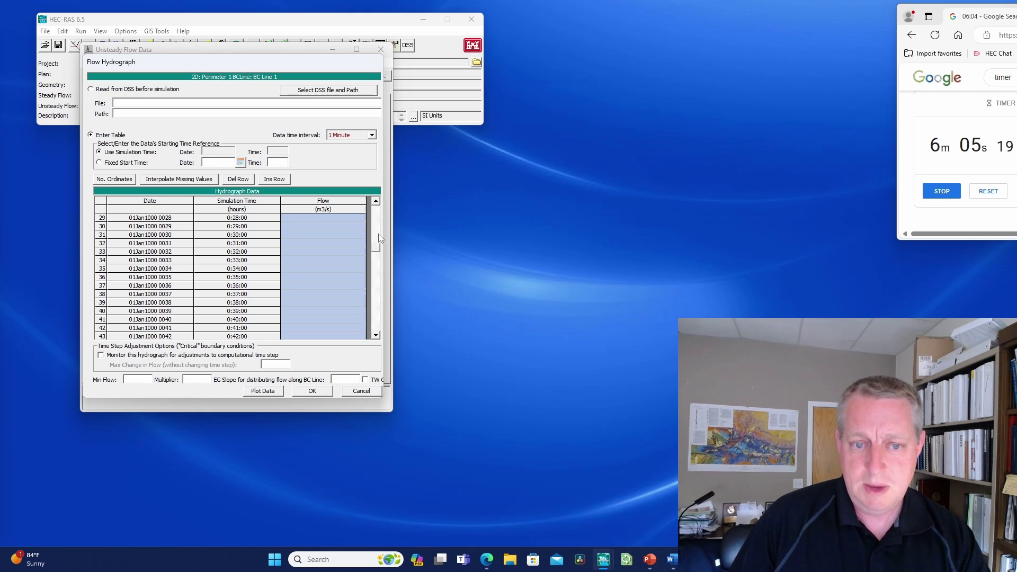
{"action": "left_click", "coordinate": [379, 276]}
{"action": "left_click", "coordinate": [330, 243]}
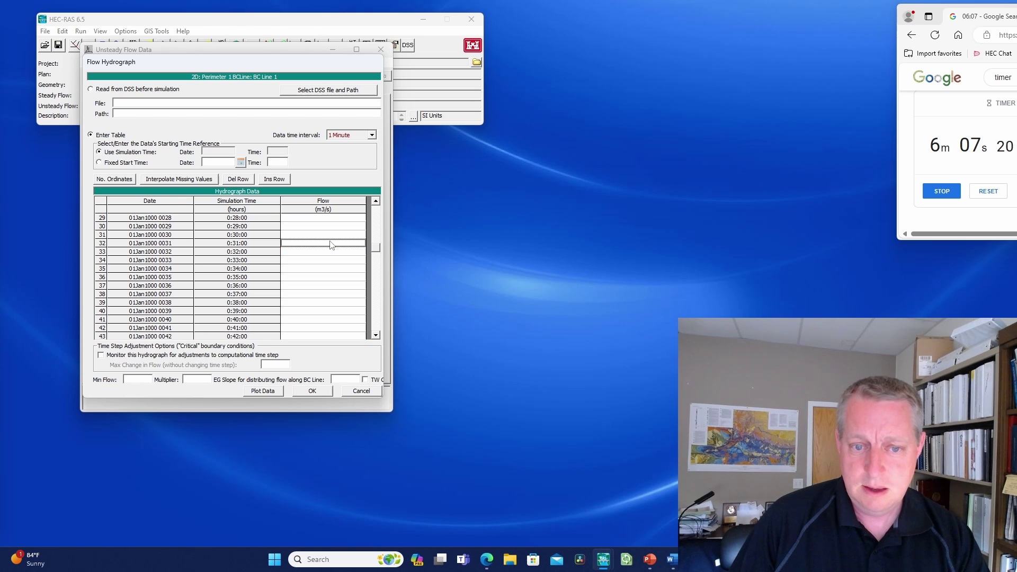
{"action": "left_click", "coordinate": [379, 300]}
{"action": "left_click", "coordinate": [379, 301]}
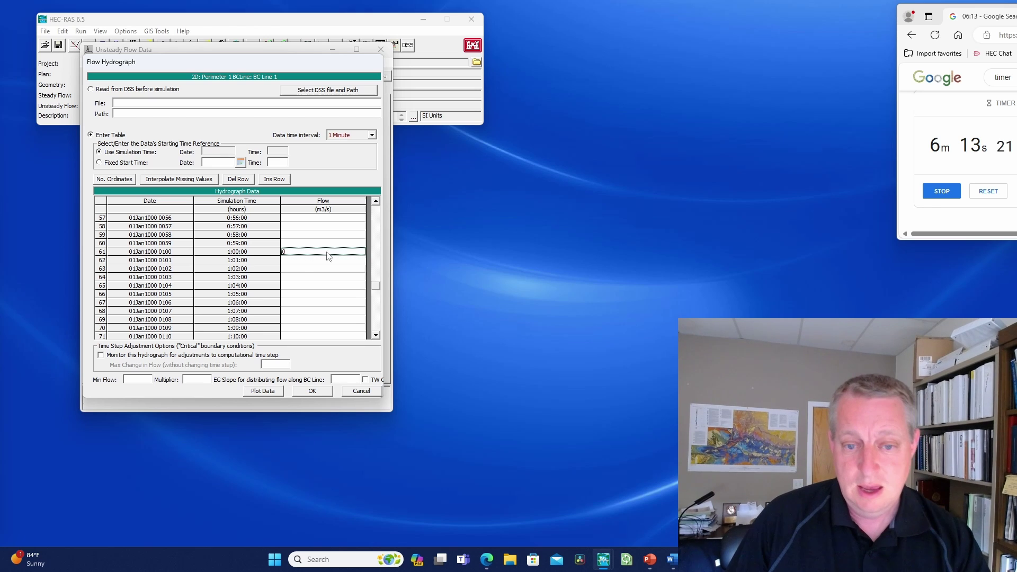
- Enter 0 flow in row 100 and interpolate the missing flow values
{"action": "scroll", "coordinate": [360, 313], "scroll_direction": "down", "scroll_amount": 10}
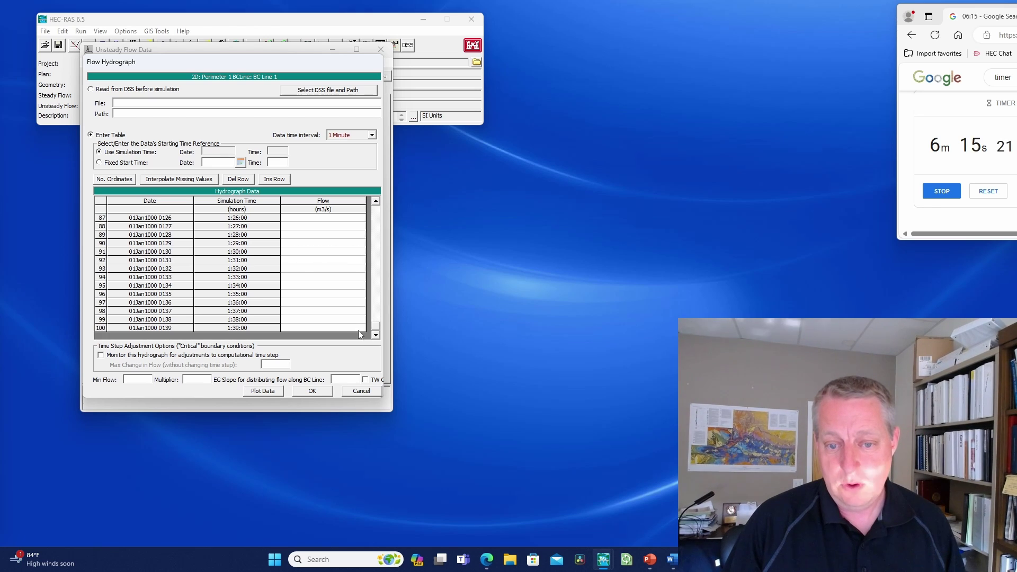
{"action": "left_click", "coordinate": [350, 328]}
{"action": "type", "text": "0"}
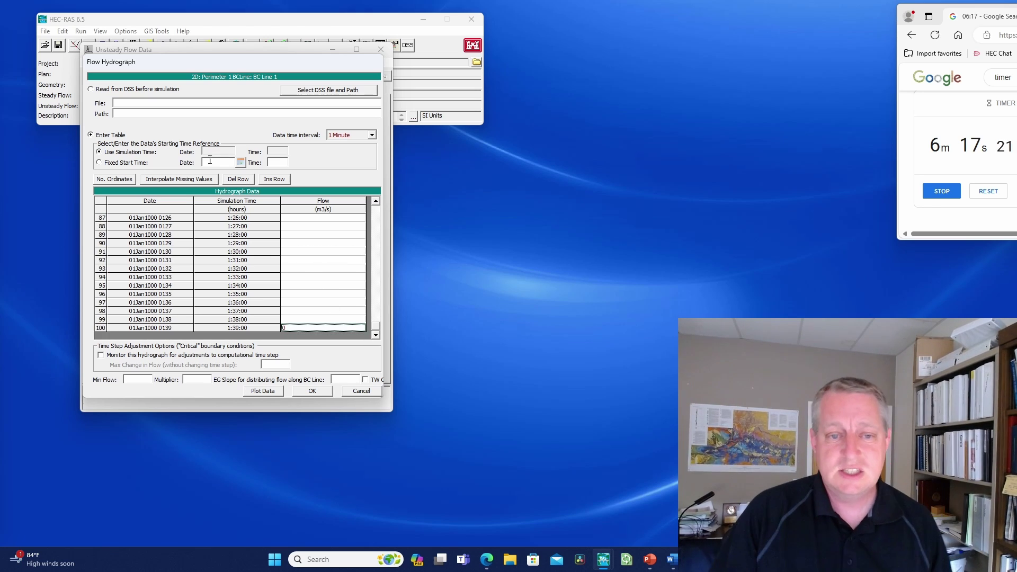
{"action": "left_click", "coordinate": [183, 180]}
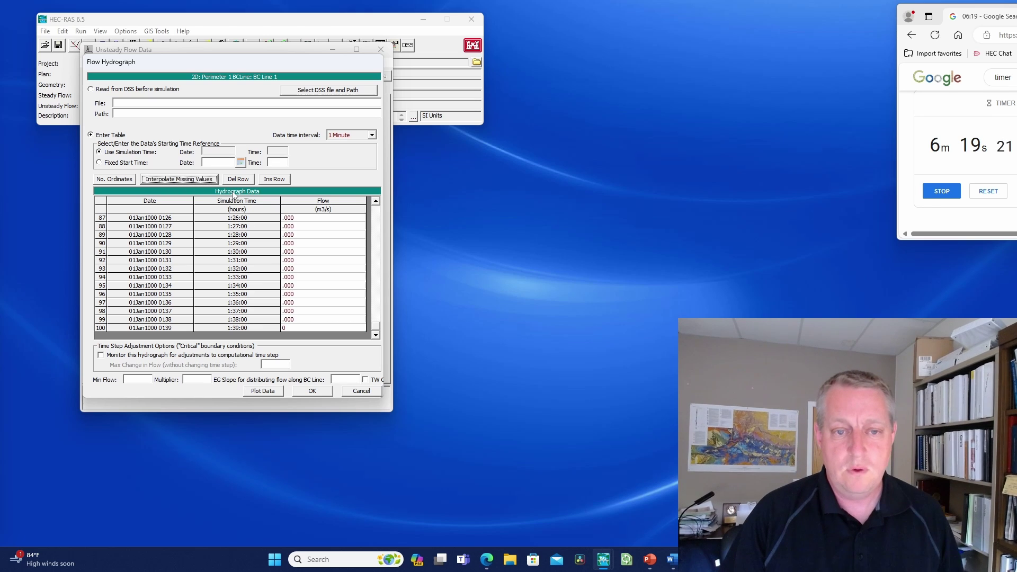
- Plot the hydrograph to confirm the 9 m³/s peak around 0:30
{"action": "left_click", "coordinate": [277, 394]}
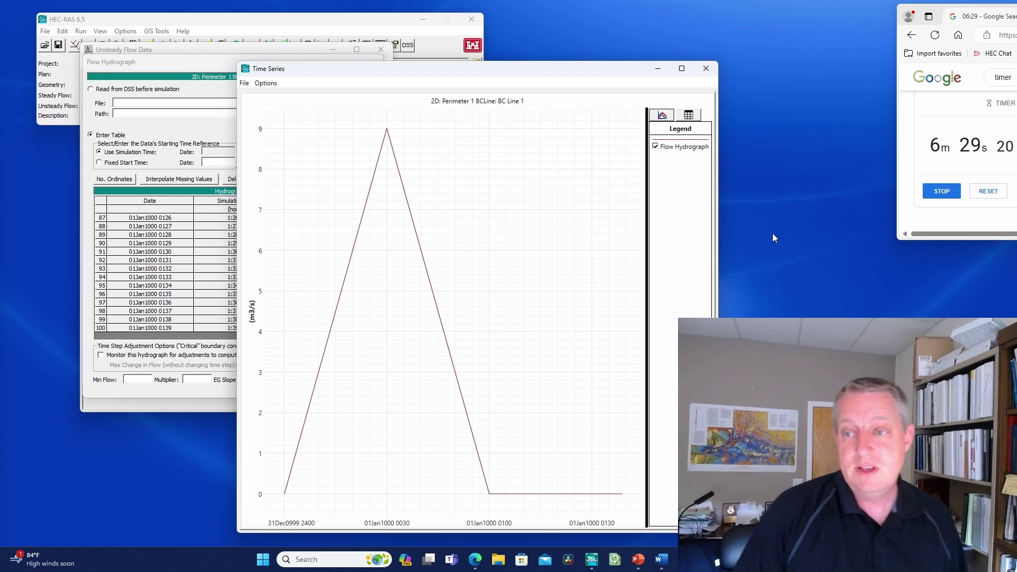
{"action": "left_click", "coordinate": [706, 70]}
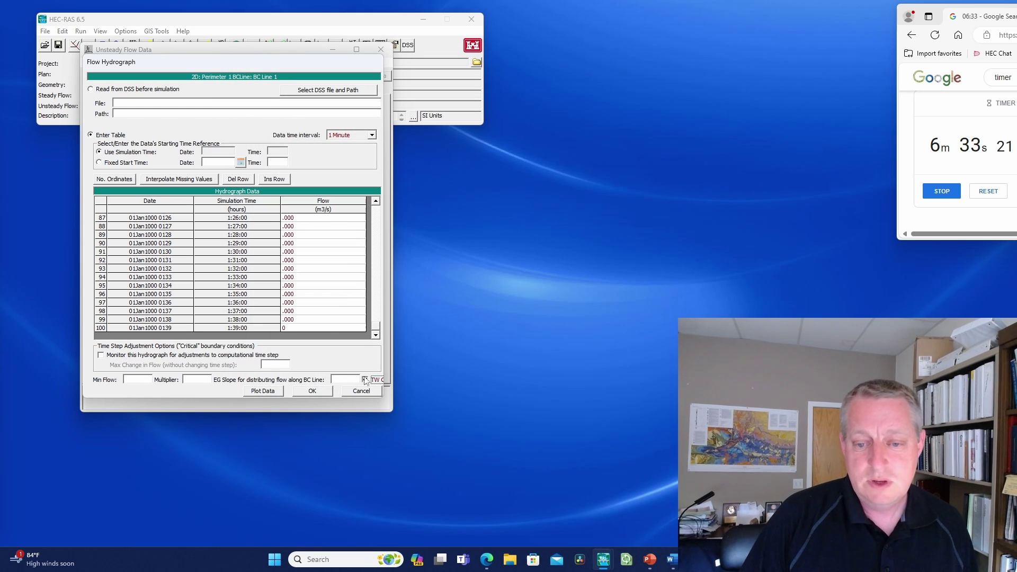
{"action": "left_click", "coordinate": [223, 29]}
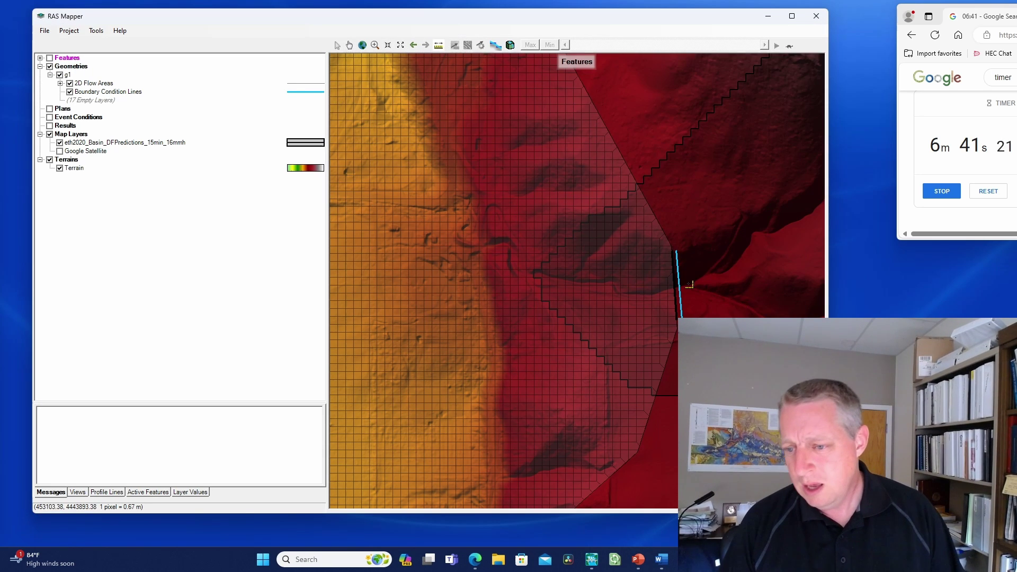
- Measure the terrain along BC Line 1: 43.8 m long, slope -0.155205
{"action": "scroll", "coordinate": [688, 284], "scroll_direction": "up", "scroll_amount": 2}
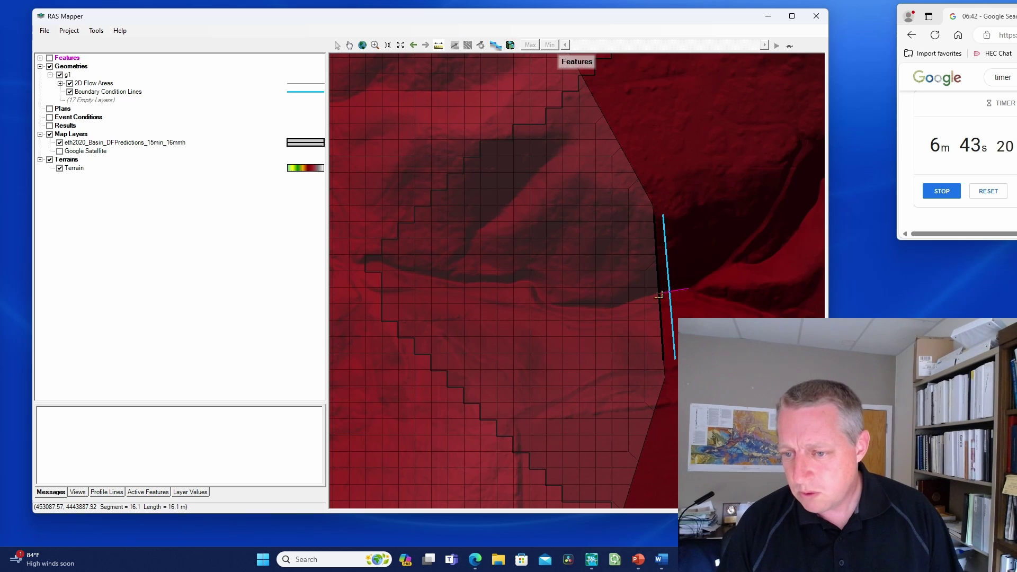
{"action": "right_click", "coordinate": [620, 306]}
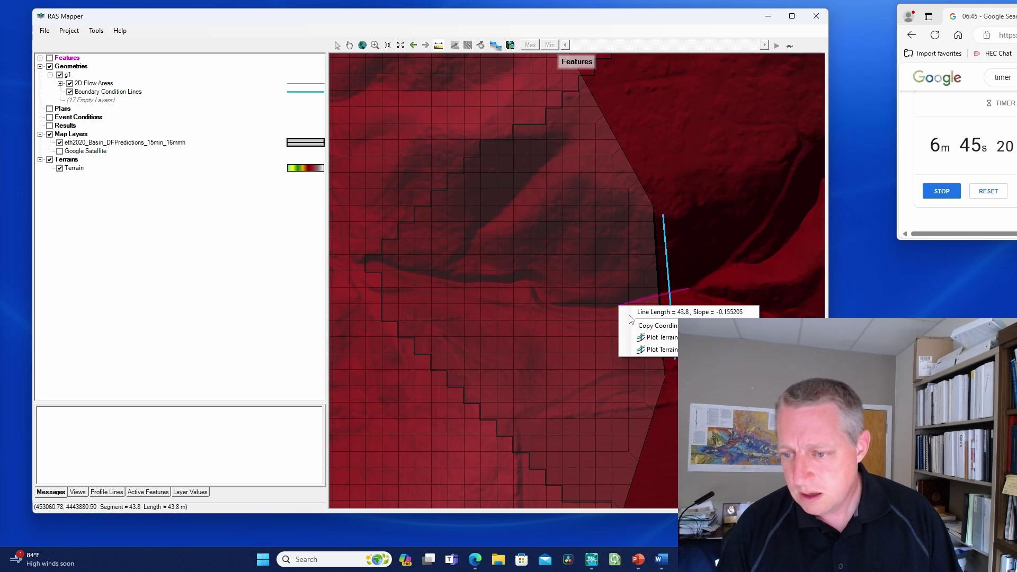
{"action": "left_click", "coordinate": [816, 16]}
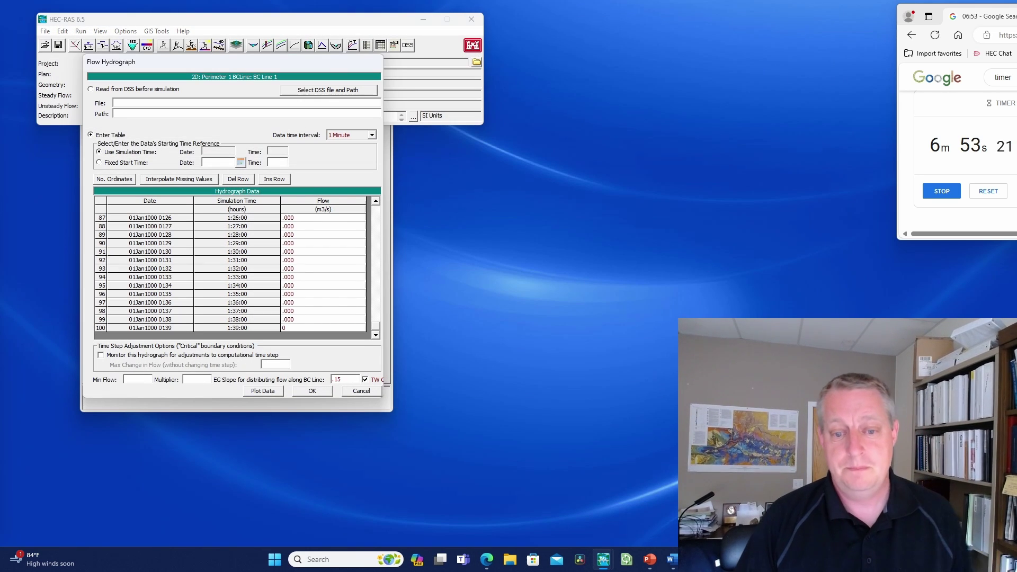
- Accept the hydrograph with a .15 EG slope, then save the unsteady flow data as q1 and close the editor
{"action": "left_click", "coordinate": [313, 391]}
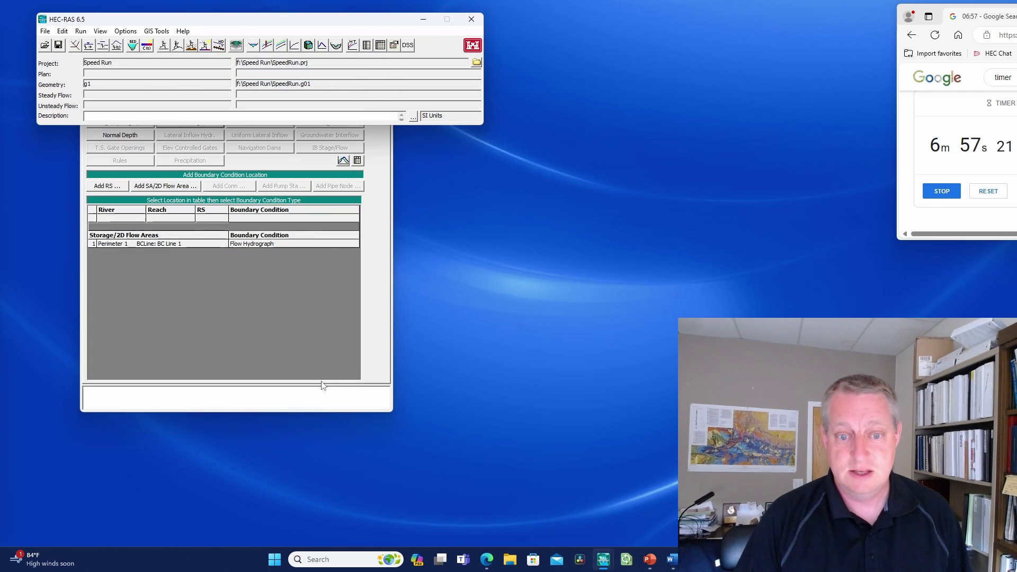
{"action": "left_click", "coordinate": [88, 62]}
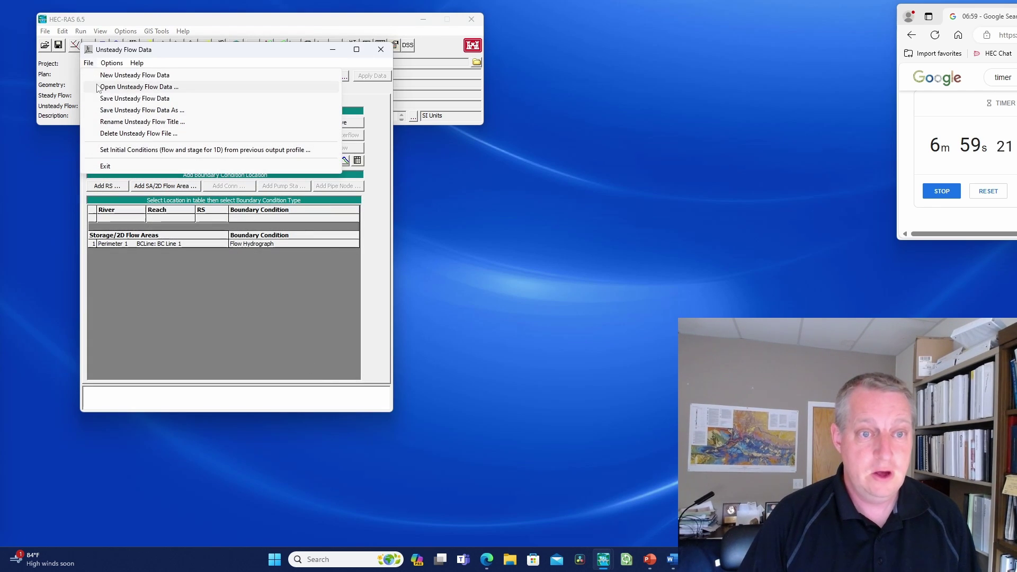
{"action": "left_click", "coordinate": [108, 111]}
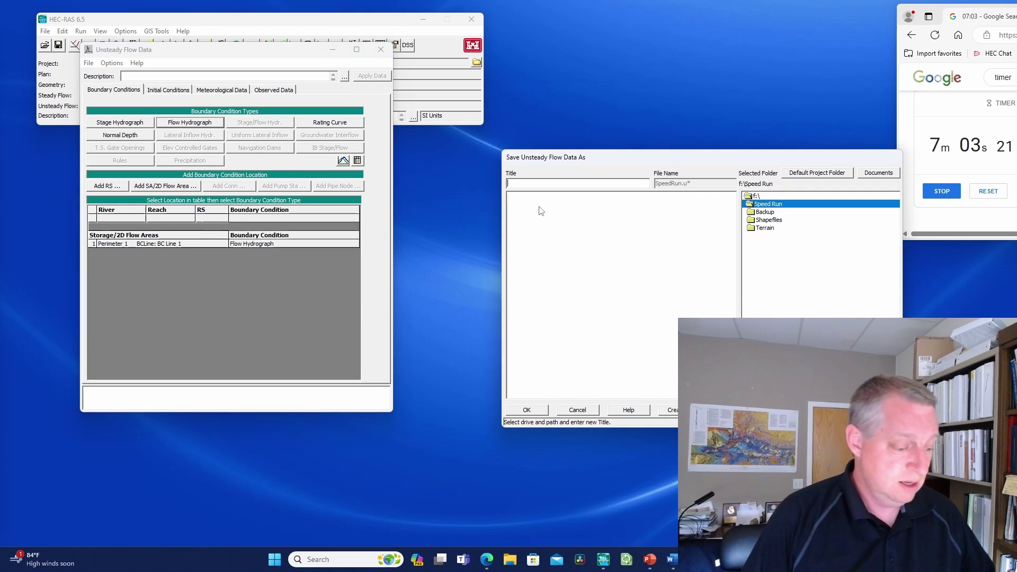
{"action": "type", "text": "q1"}
{"action": "left_click", "coordinate": [531, 408]}
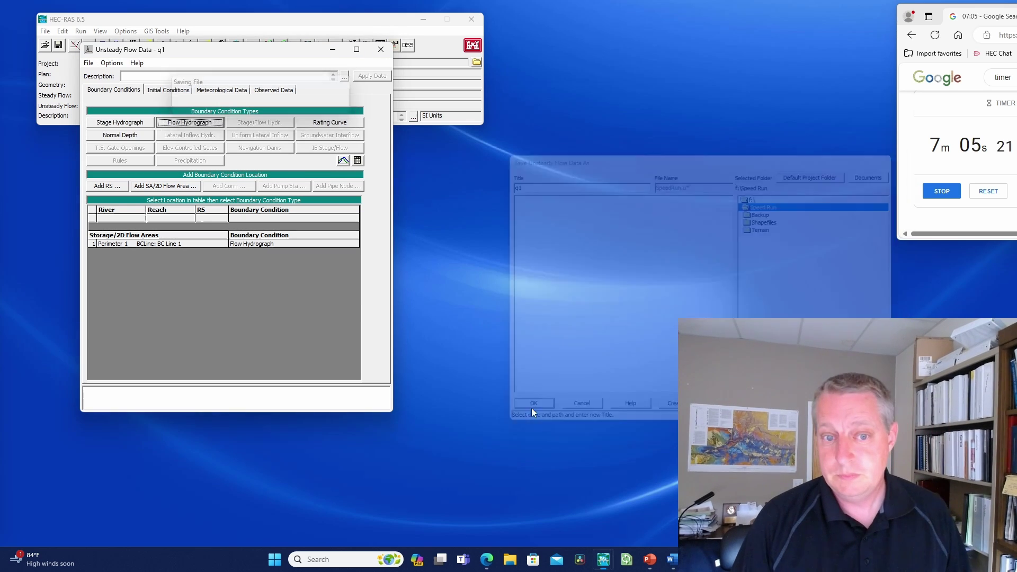
{"action": "left_click", "coordinate": [381, 50]}
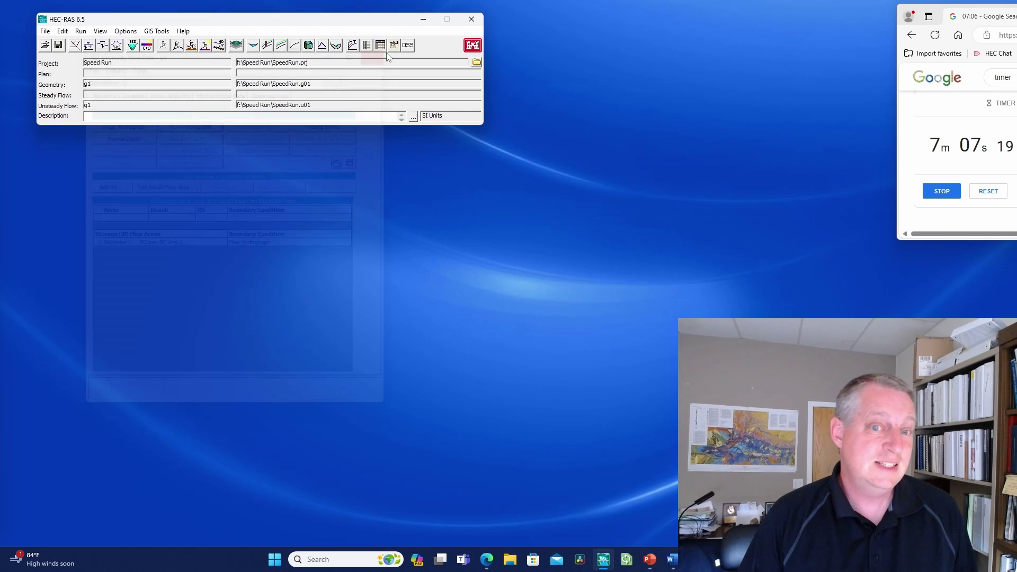
- In q1's Non-Newtonian Methods and Parameters, choose the Bingham method
{"action": "left_click", "coordinate": [178, 46]}
{"action": "left_click", "coordinate": [498, 139]}
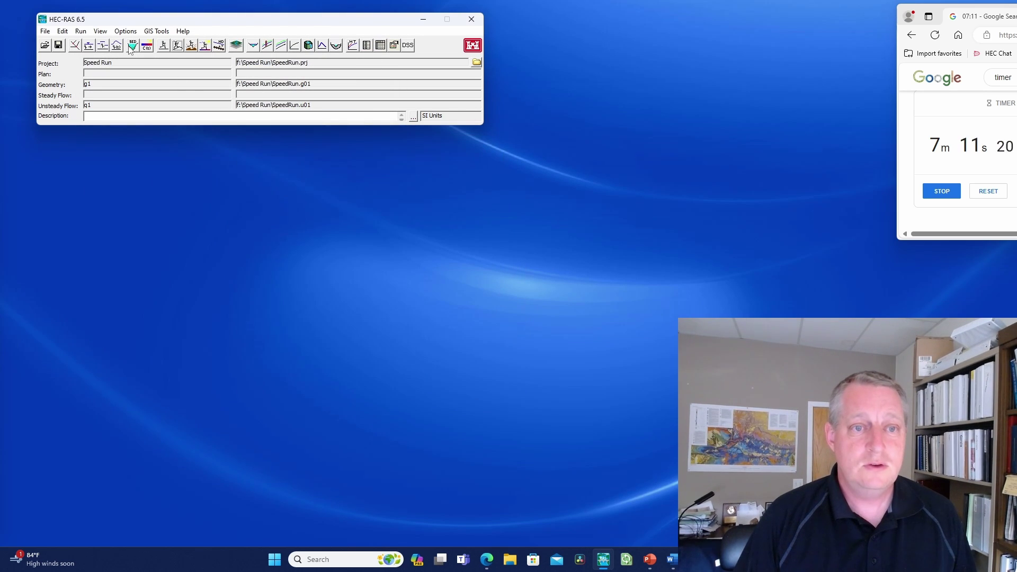
{"action": "left_click", "coordinate": [117, 47]}
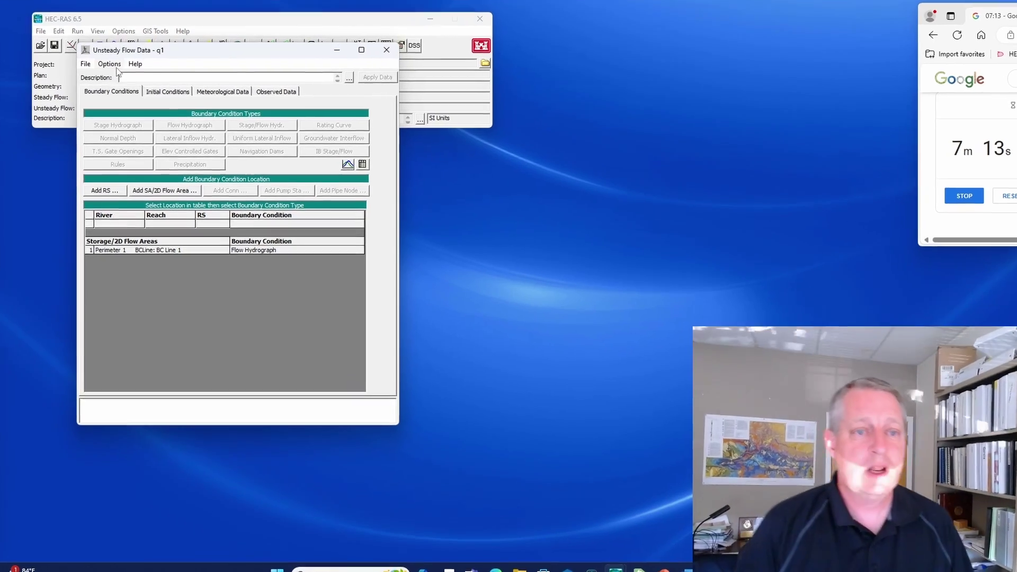
{"action": "left_click", "coordinate": [111, 64]}
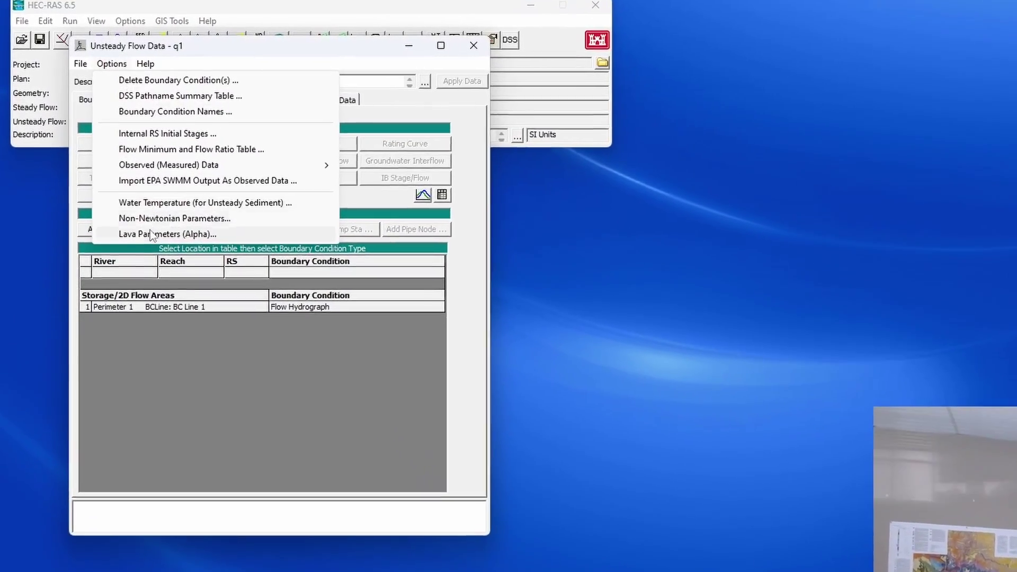
{"action": "left_click", "coordinate": [154, 218]}
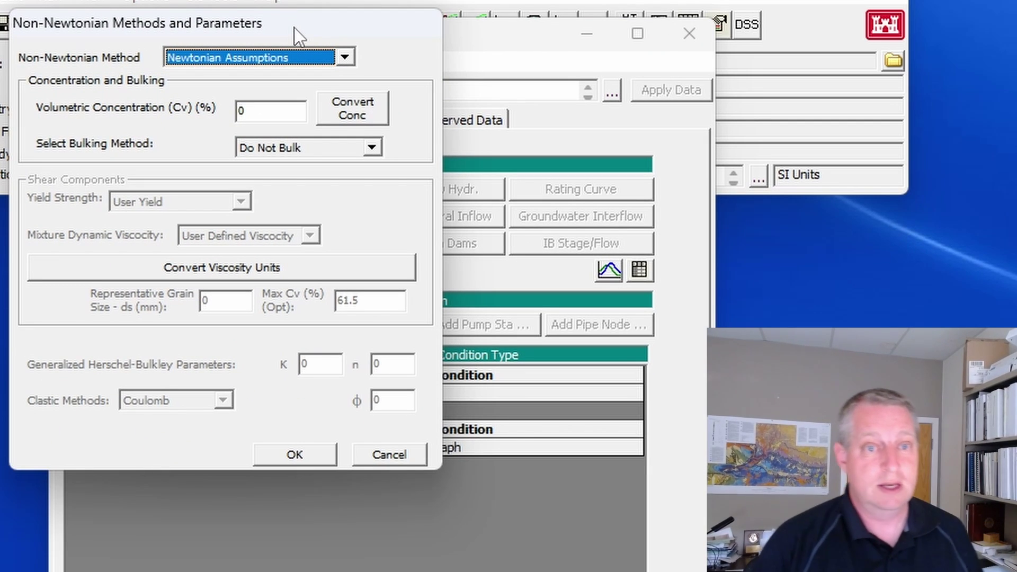
{"action": "left_click", "coordinate": [260, 58]}
{"action": "left_click", "coordinate": [240, 87]}
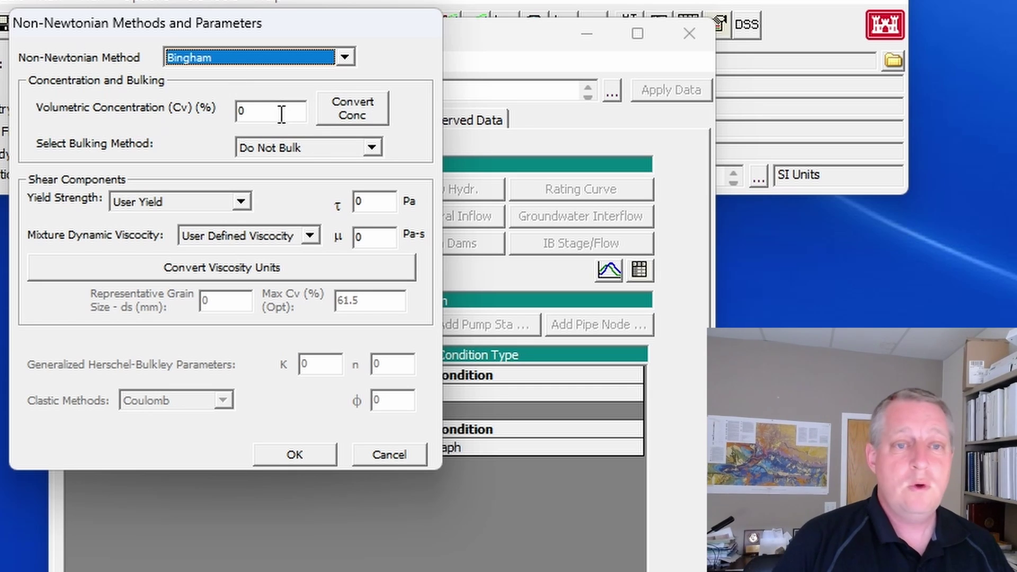
- Set the volumetric concentration to 70% with Bulk Fluid Volume bulking
{"action": "left_click", "coordinate": [244, 112]}
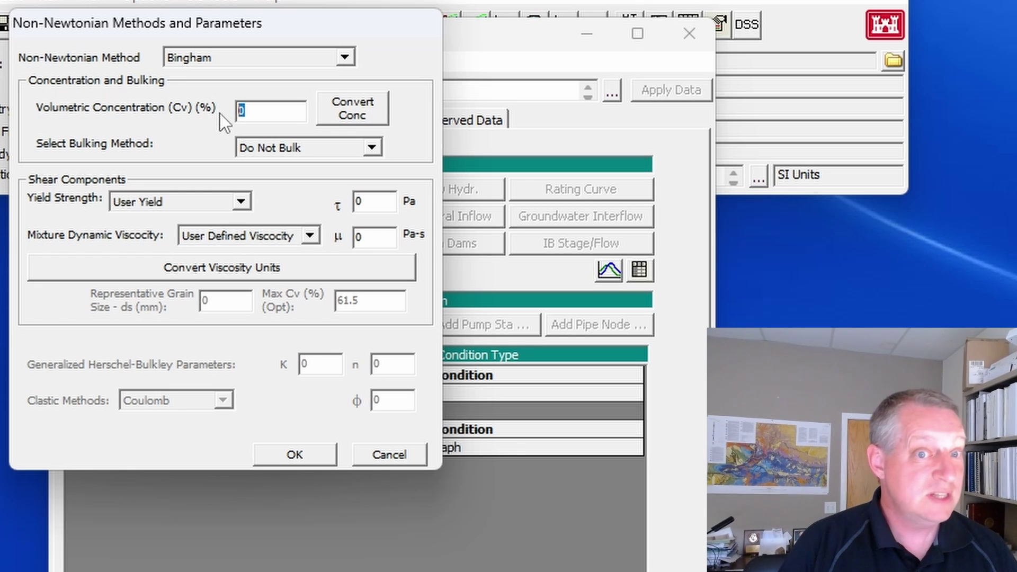
{"action": "type", "text": "70"}
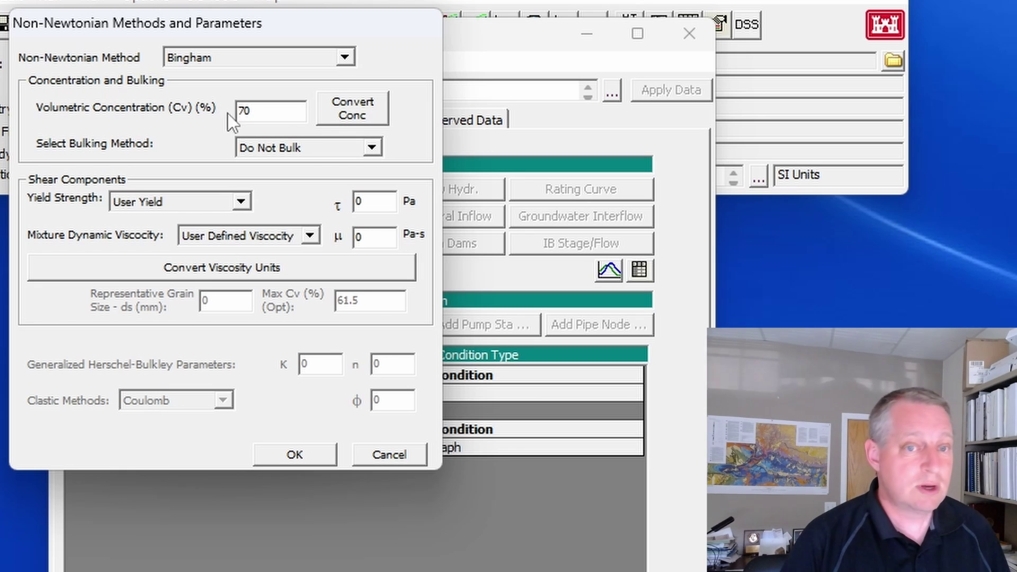
{"action": "left_click", "coordinate": [348, 153]}
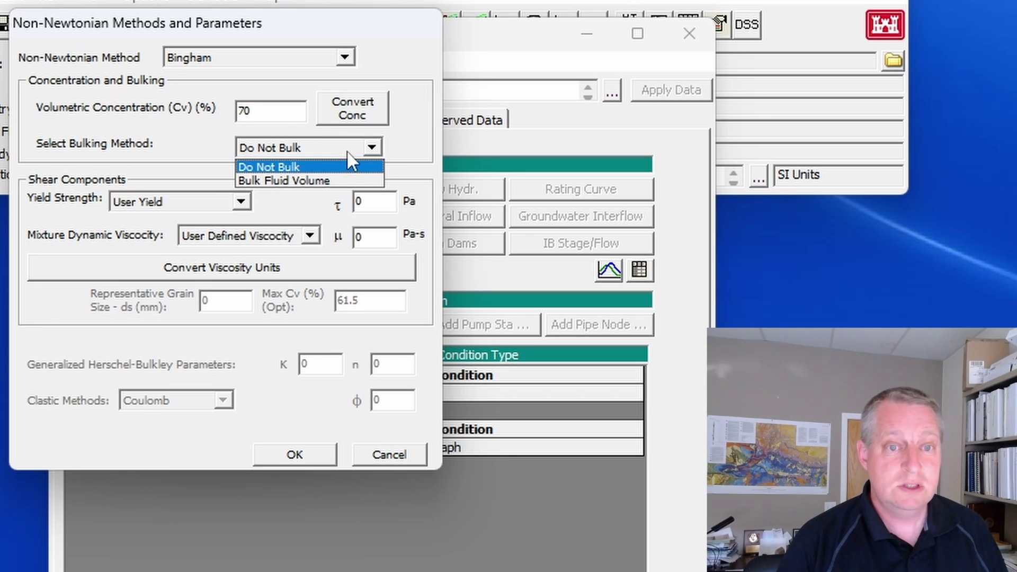
{"action": "left_click", "coordinate": [330, 180]}
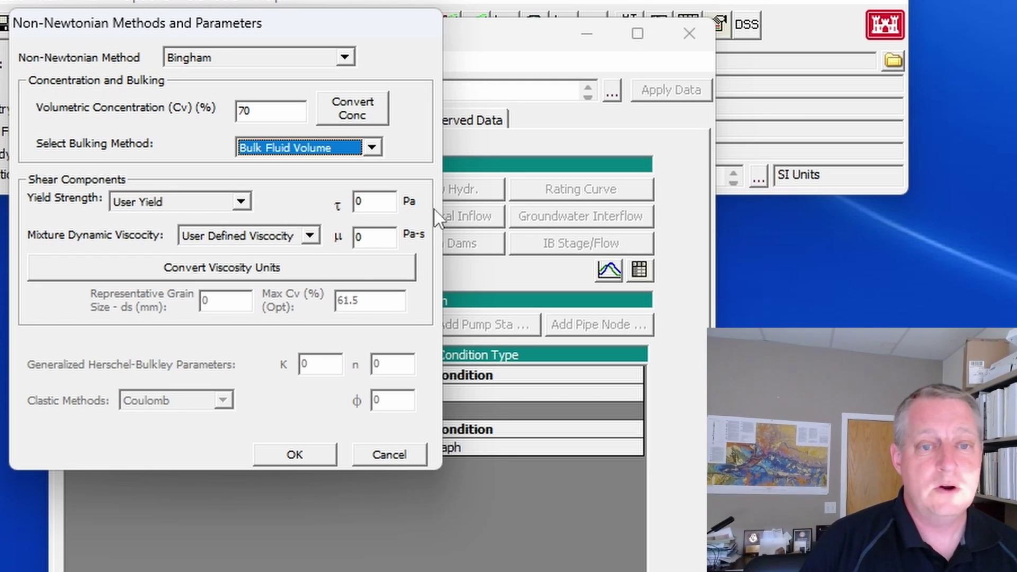
- Set the viscosity to 100 Pa-s and the yield strength to 700 Pa, then confirm
{"action": "left_click_drag", "start_coordinate": [390, 236], "coordinate": [306, 235]}
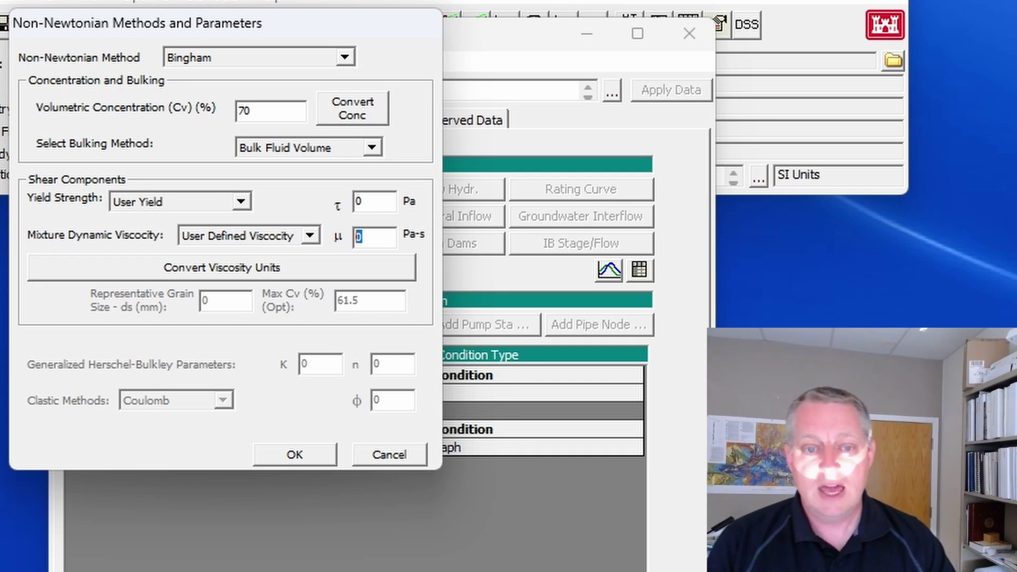
{"action": "type", "text": "100"}
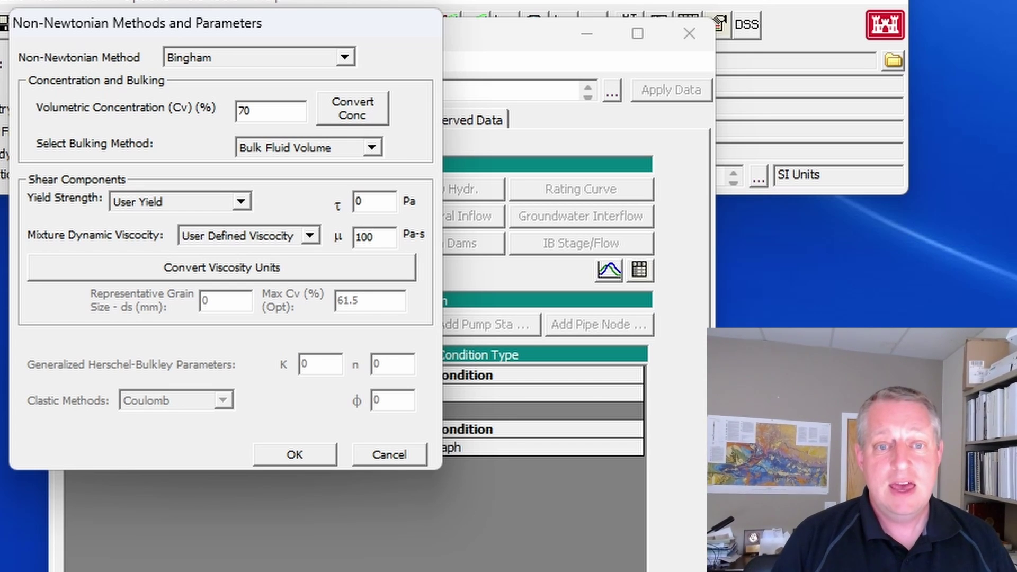
{"action": "left_click_drag", "start_coordinate": [377, 202], "coordinate": [336, 201]}
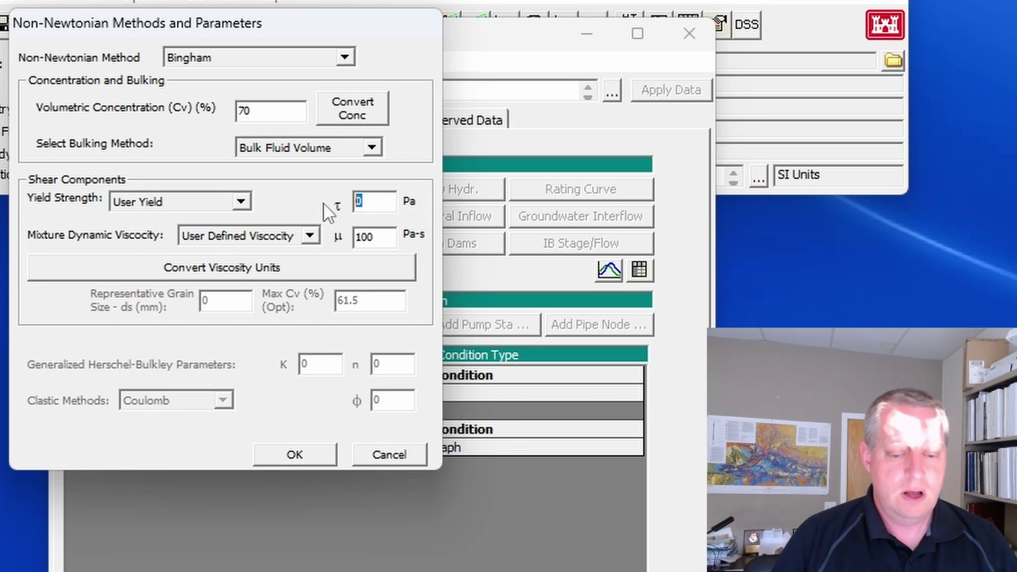
{"action": "type", "text": "700"}
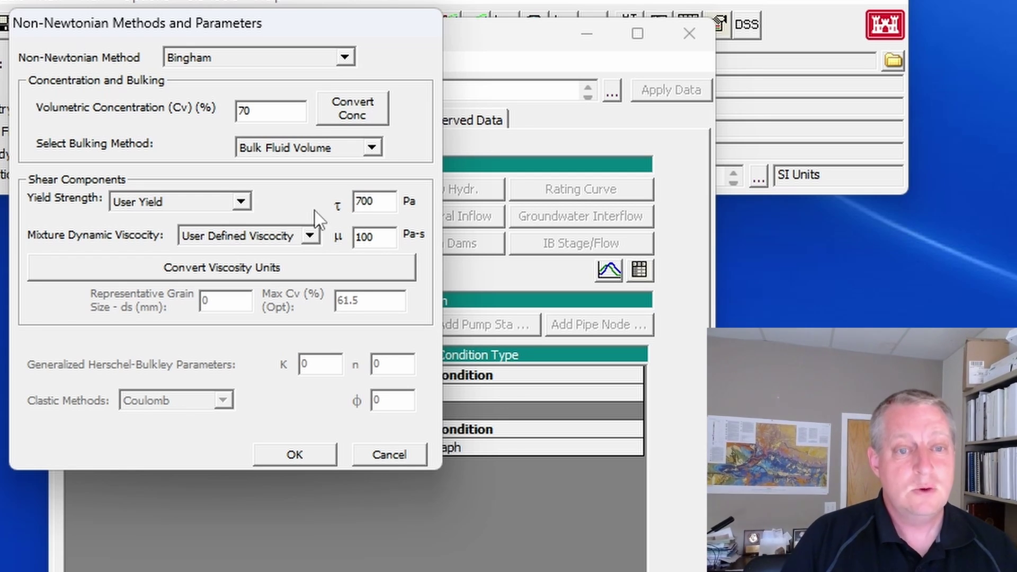
{"action": "left_click", "coordinate": [315, 458]}
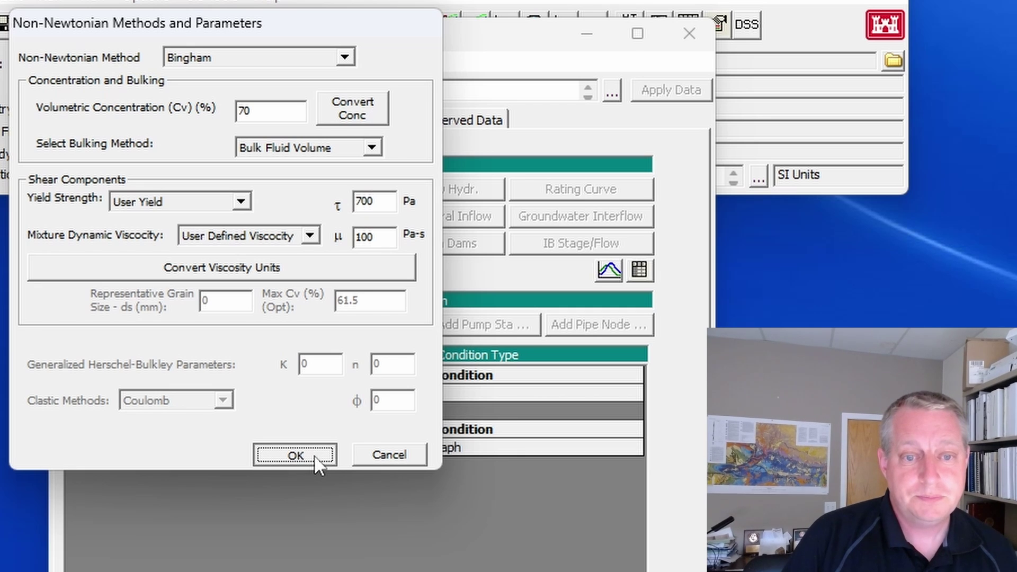
- Save the unsteady flow data and close its editor
{"action": "left_click", "coordinate": [67, 63]}
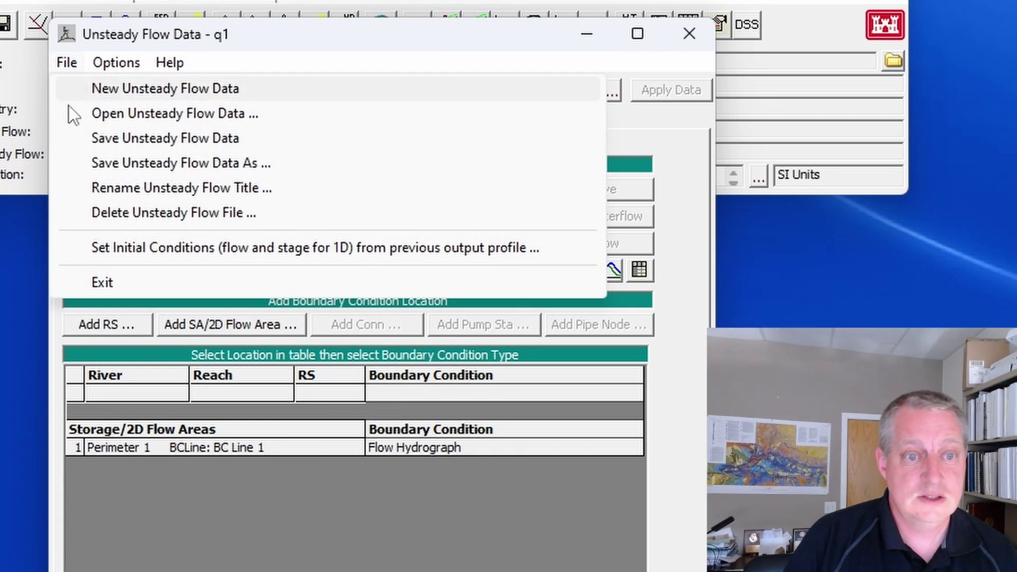
{"action": "left_click", "coordinate": [75, 138]}
{"action": "left_click", "coordinate": [689, 34]}
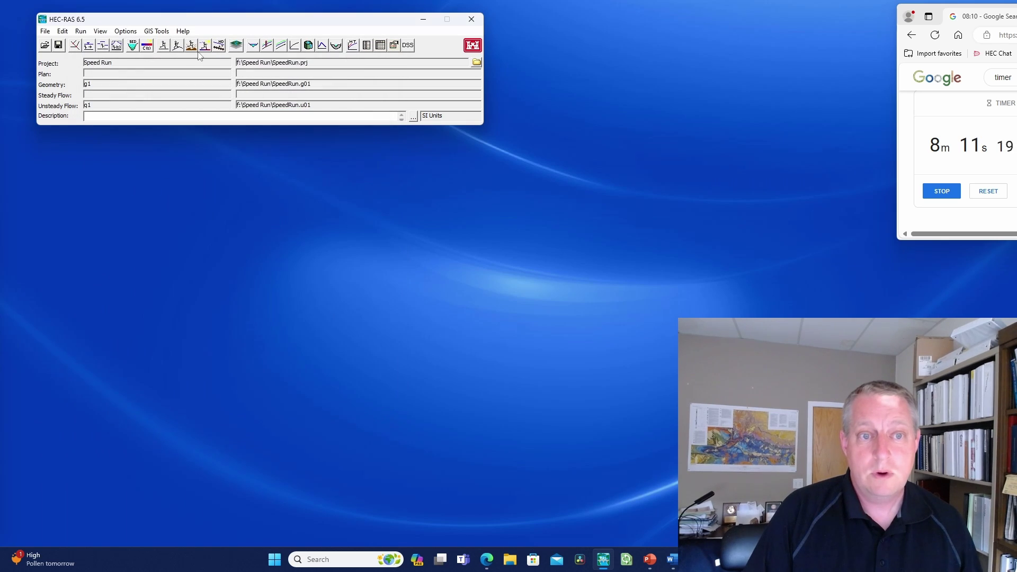
- Save the unsteady flow plan as p1 with short identifier p1
{"action": "left_click", "coordinate": [178, 46]}
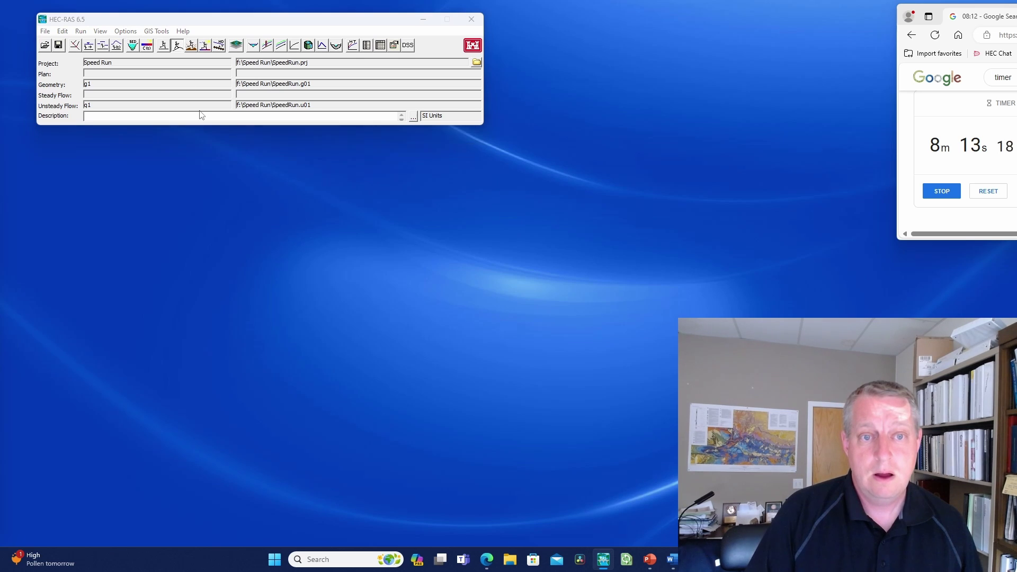
{"action": "left_click", "coordinate": [246, 151]}
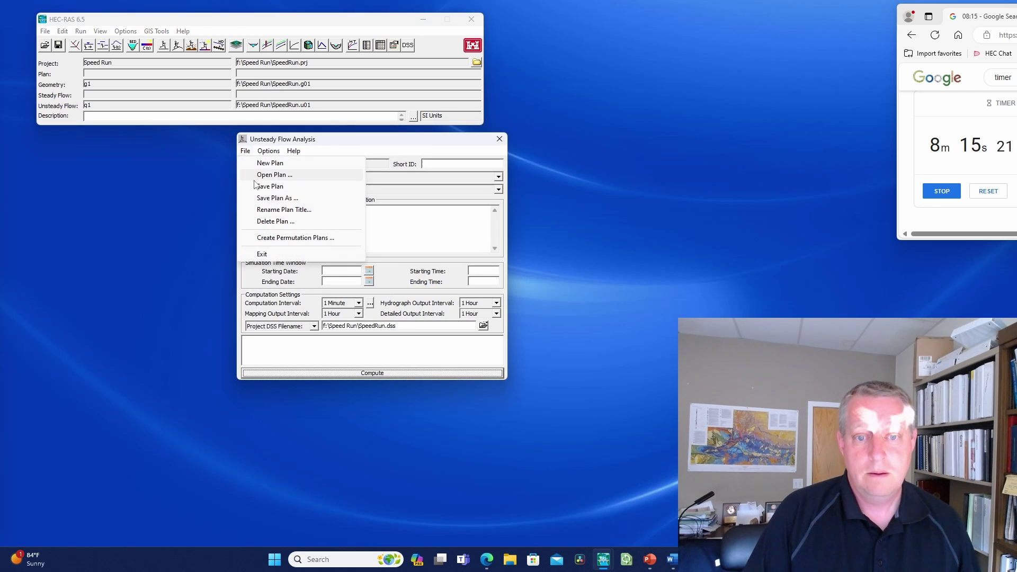
{"action": "left_click", "coordinate": [258, 198]}
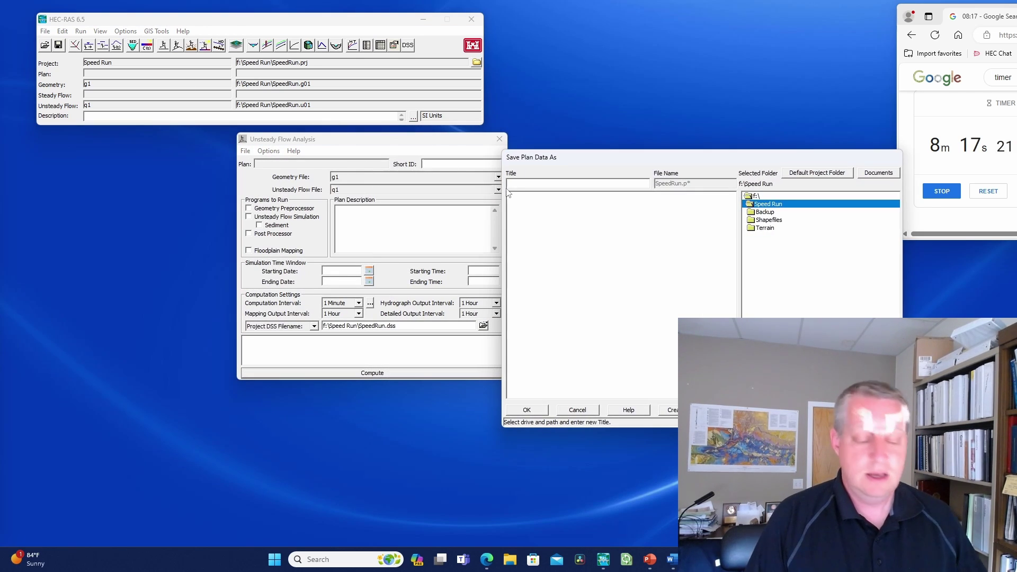
{"action": "left_click", "coordinate": [509, 184]}
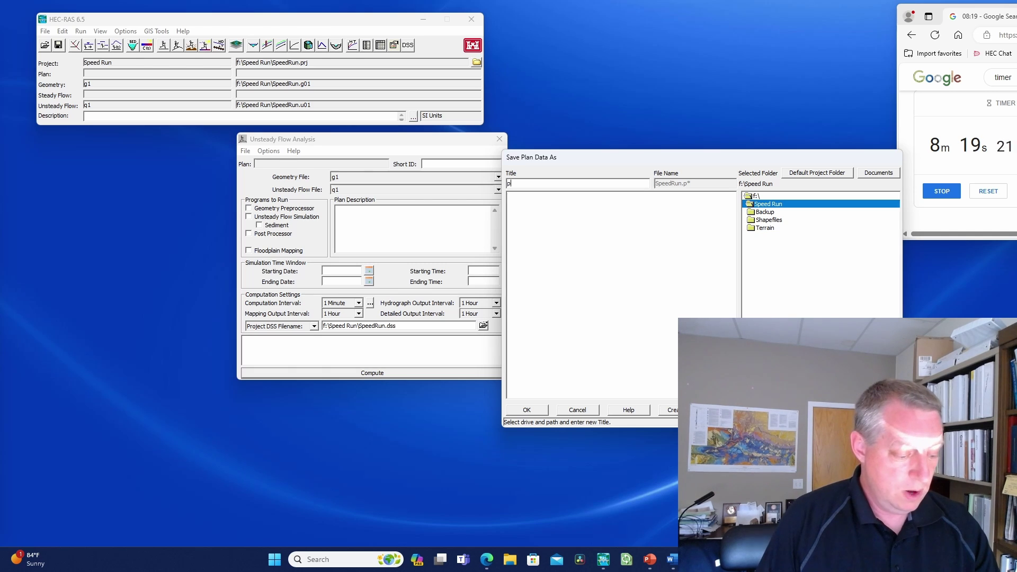
{"action": "type", "text": "p1"}
{"action": "left_click", "coordinate": [538, 412]}
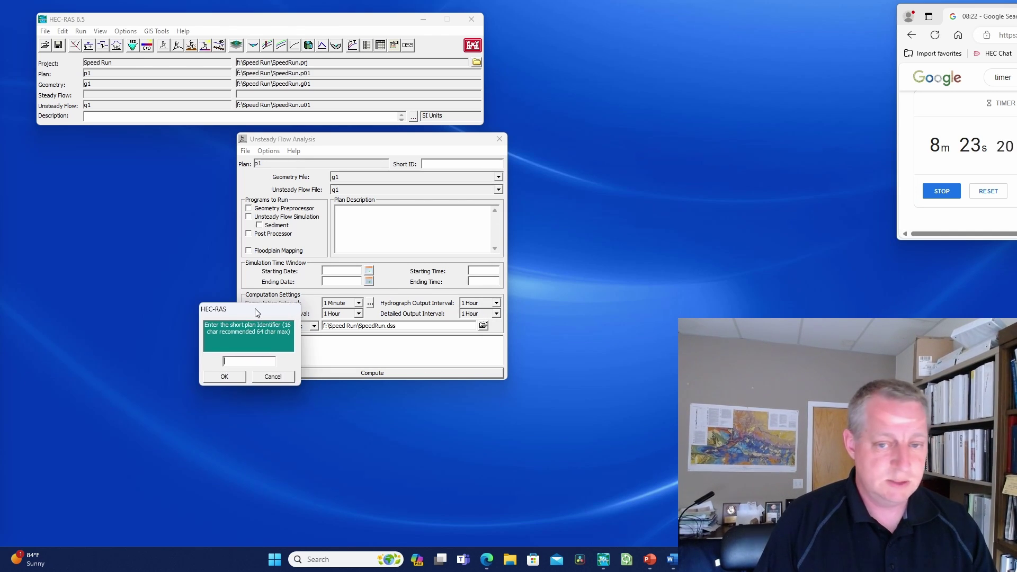
{"action": "type", "text": "p"}
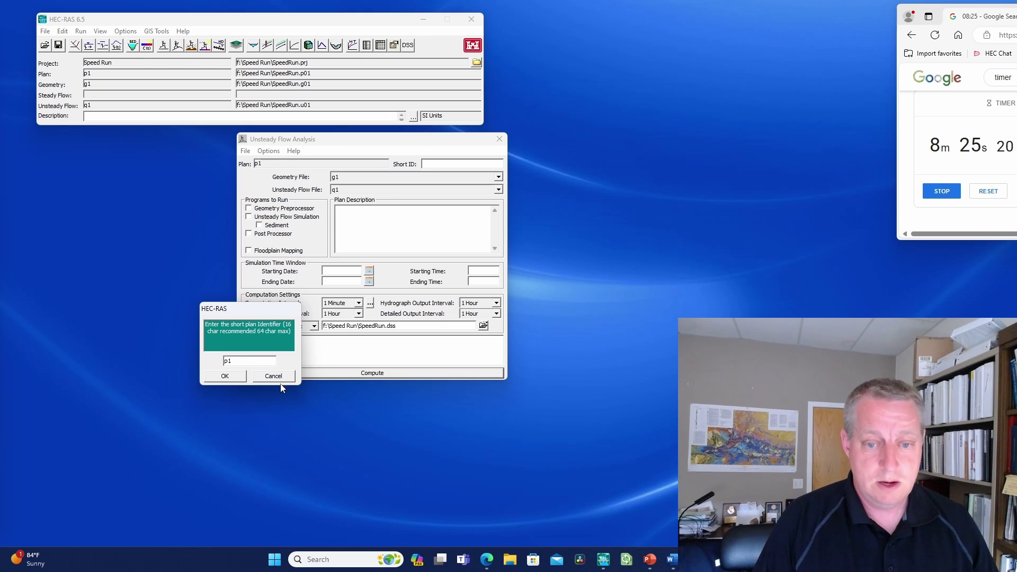
{"action": "type", "text": "1"}
{"action": "left_click", "coordinate": [234, 380]}
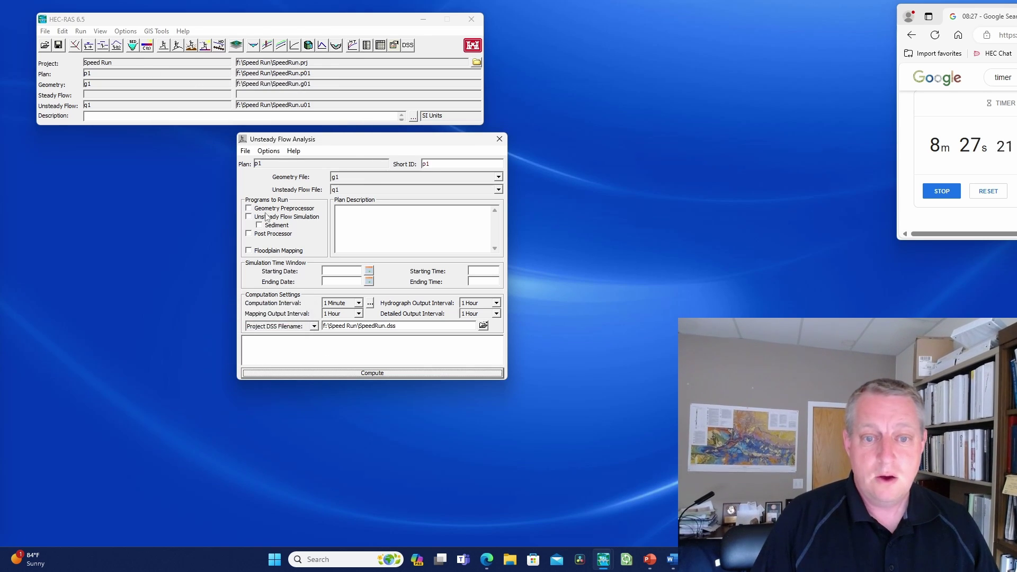
- Enable the geometry preprocessor and unsteady simulation, running 01Jan2100 0000 to 0600
{"action": "left_click", "coordinate": [265, 210]}
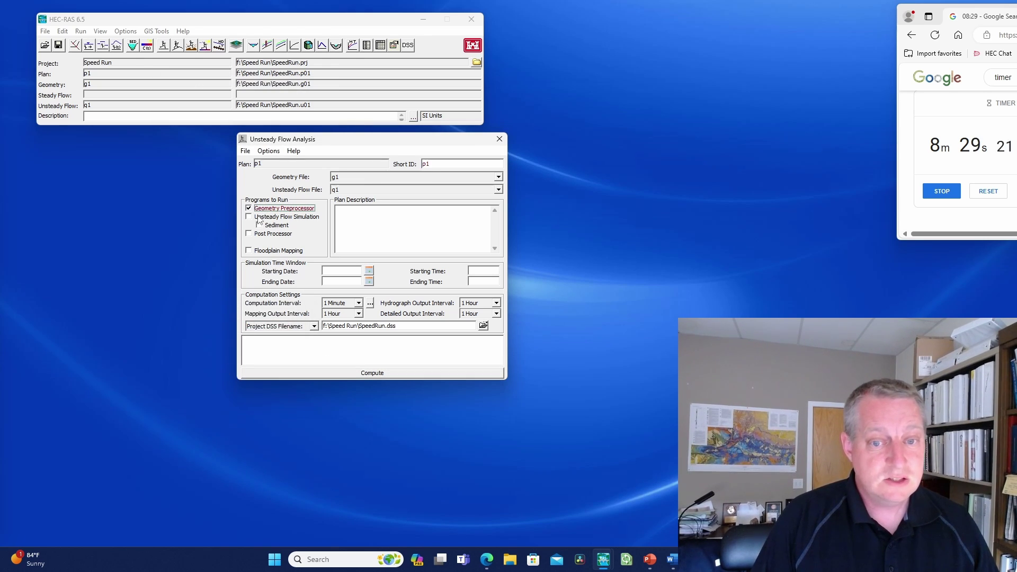
{"action": "left_click", "coordinate": [259, 218]}
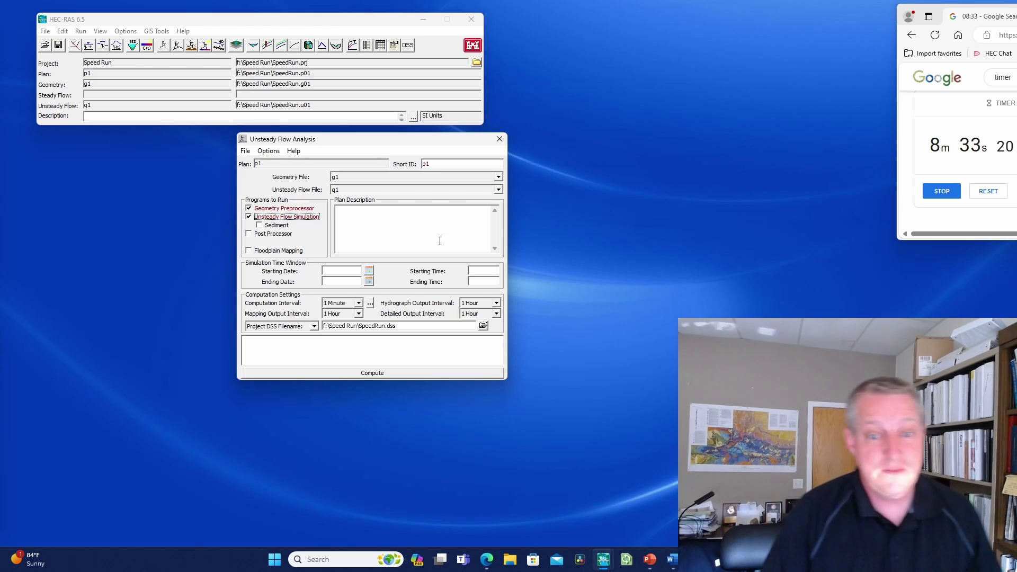
{"action": "left_click", "coordinate": [344, 271]}
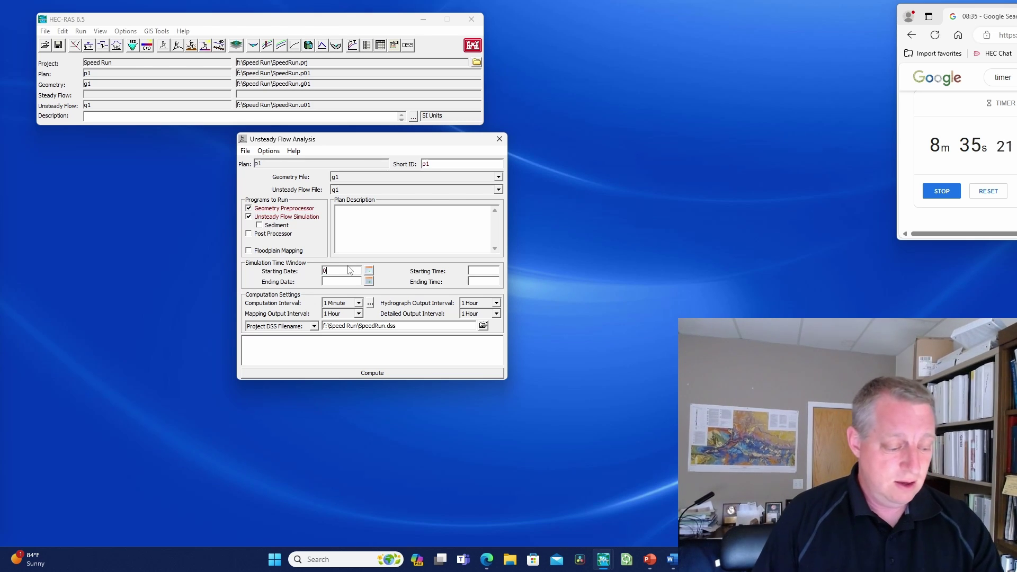
{"action": "type", "text": "01Jan"}
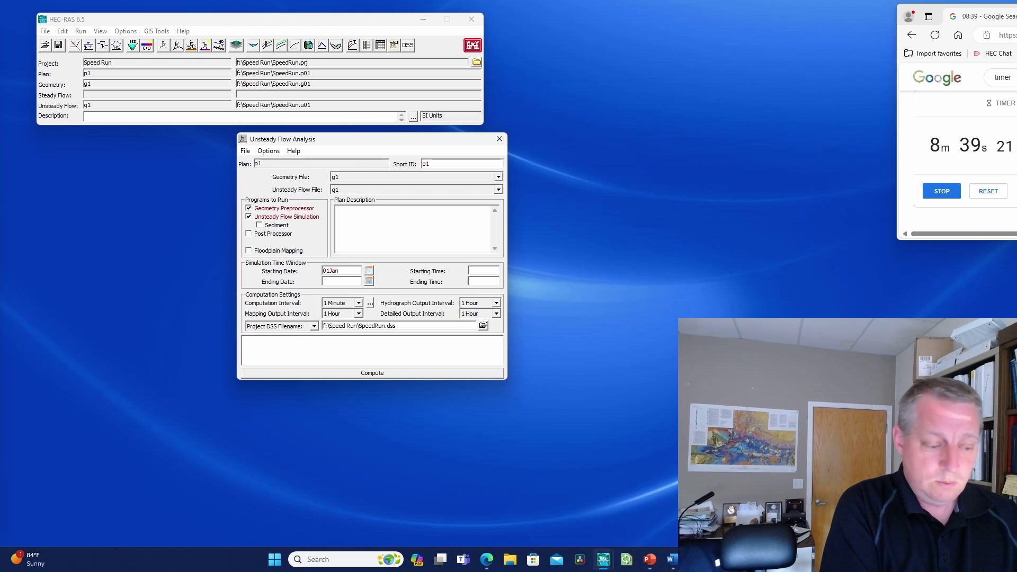
{"action": "type", "text": "2100"}
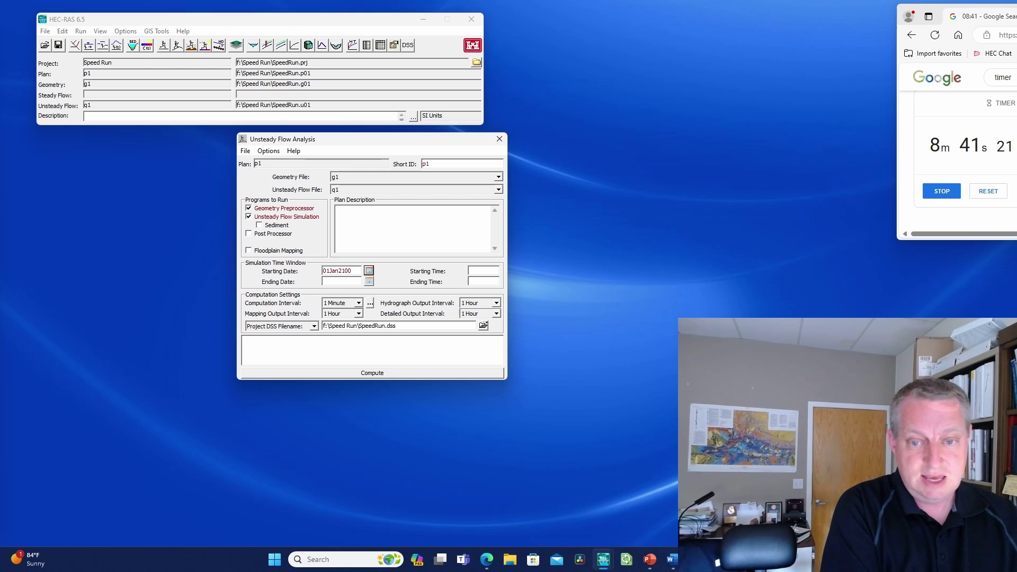
{"action": "type", "text": "1"}
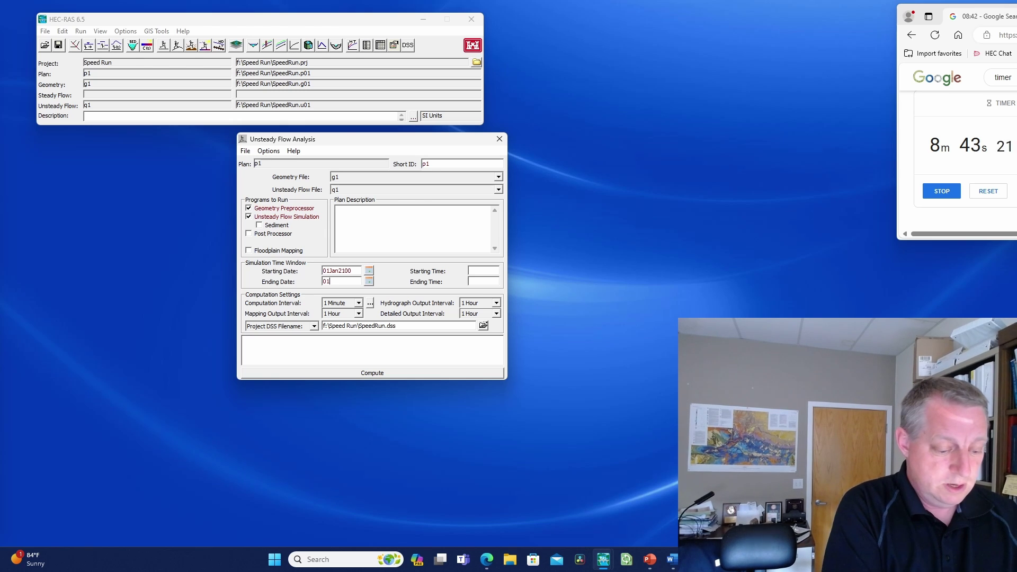
{"action": "type", "text": "Jan21"}
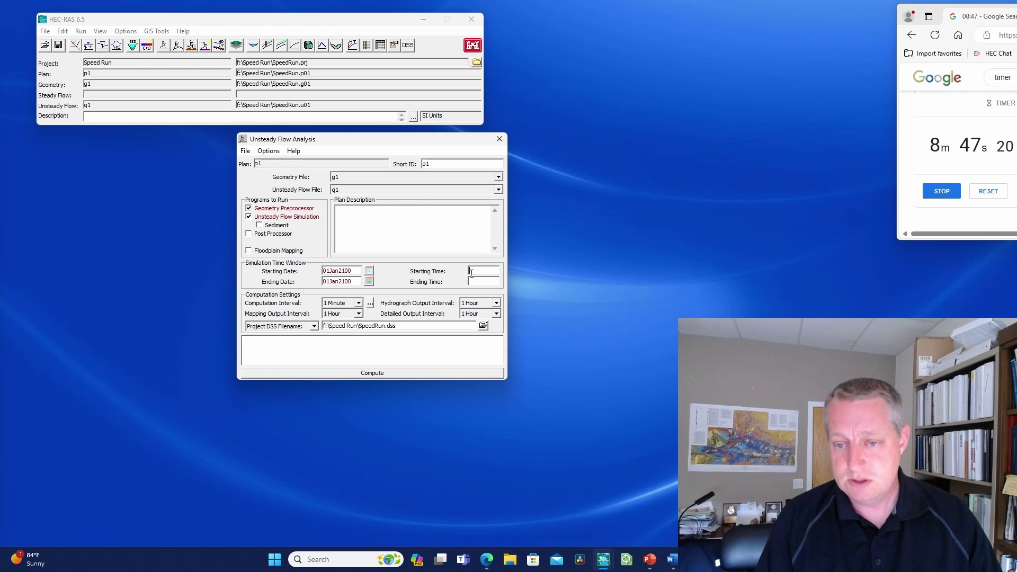
{"action": "type", "text": "0000"}
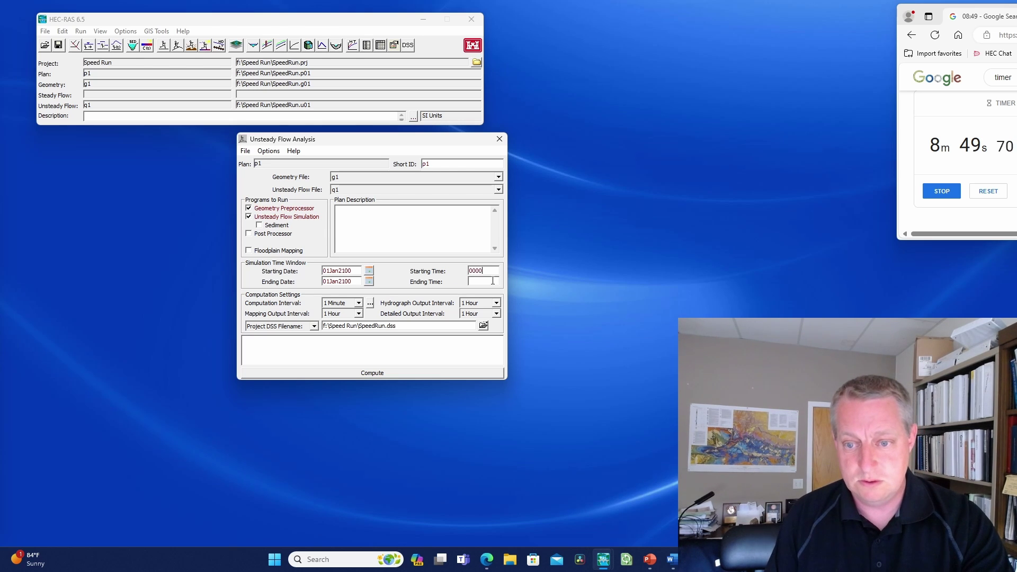
{"action": "left_click", "coordinate": [492, 281]}
{"action": "type", "text": "06"}
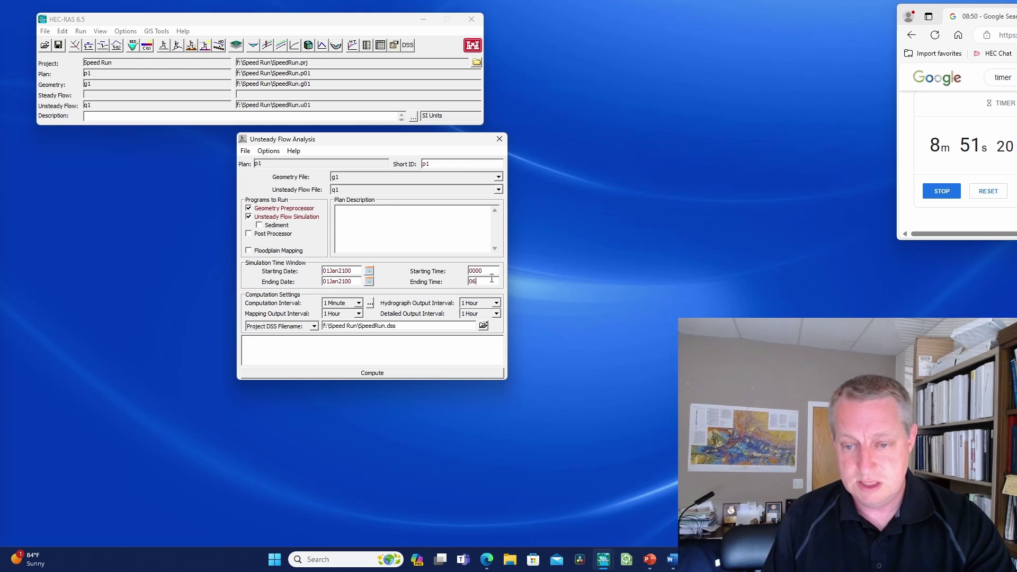
{"action": "type", "text": "00"}
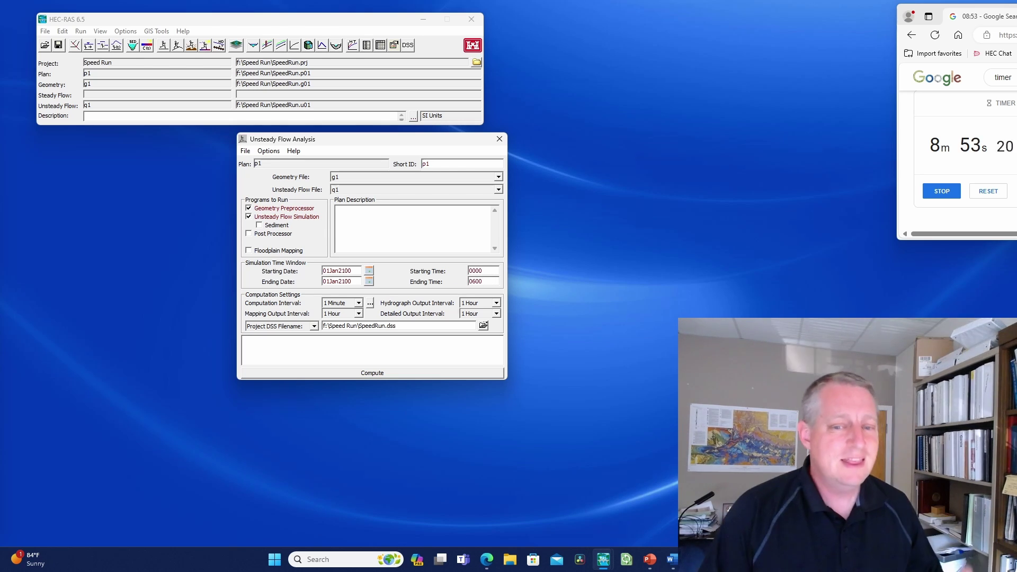
- Set a 4 Second computation interval and 5 Minute mapping, hydrograph and detailed output intervals
{"action": "left_click", "coordinate": [360, 304]}
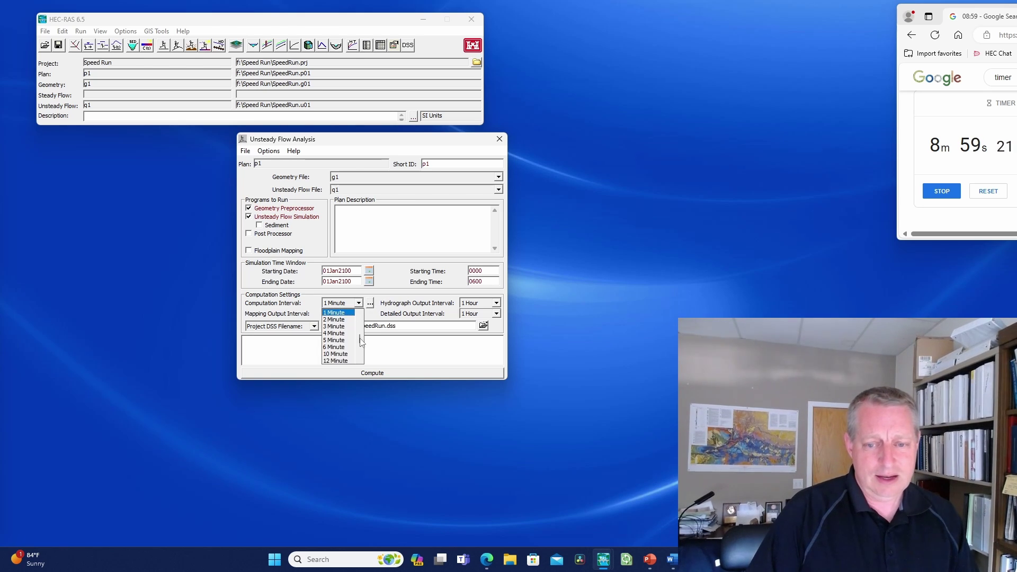
{"action": "mouse_move", "coordinate": [361, 342]}
{"action": "left_mouse_down"}
{"action": "mouse_move", "coordinate": [360, 320]}
{"action": "mouse_move", "coordinate": [359, 329]}
{"action": "left_mouse_up"}
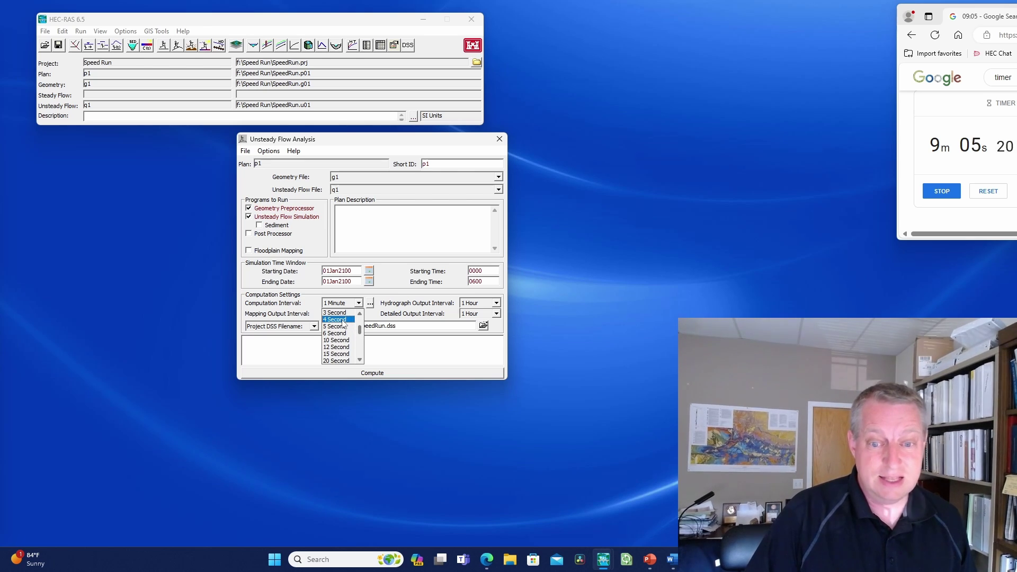
{"action": "left_click", "coordinate": [343, 320]}
{"action": "left_click", "coordinate": [359, 313]}
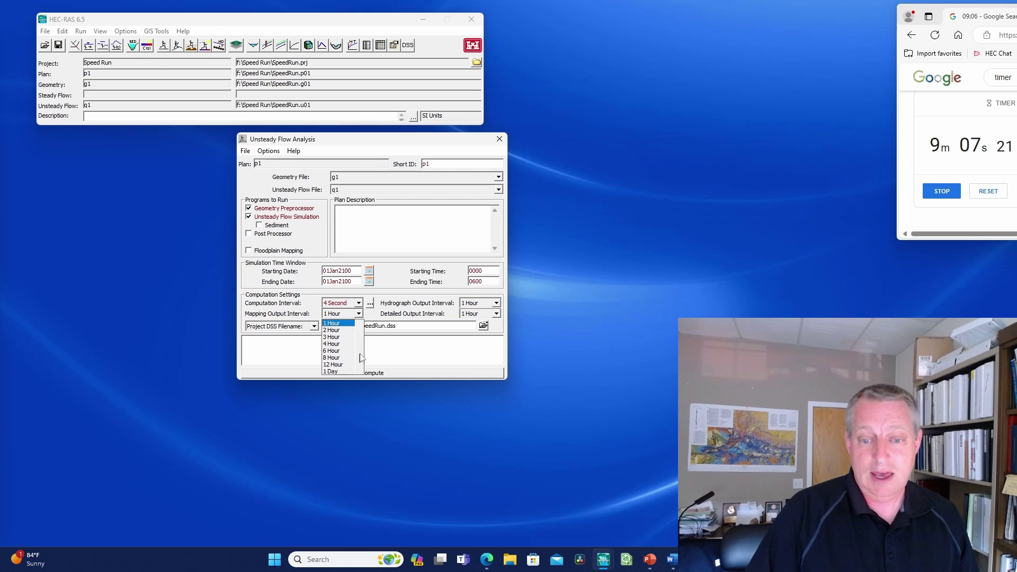
{"action": "left_click_drag", "start_coordinate": [360, 358], "coordinate": [359, 347]}
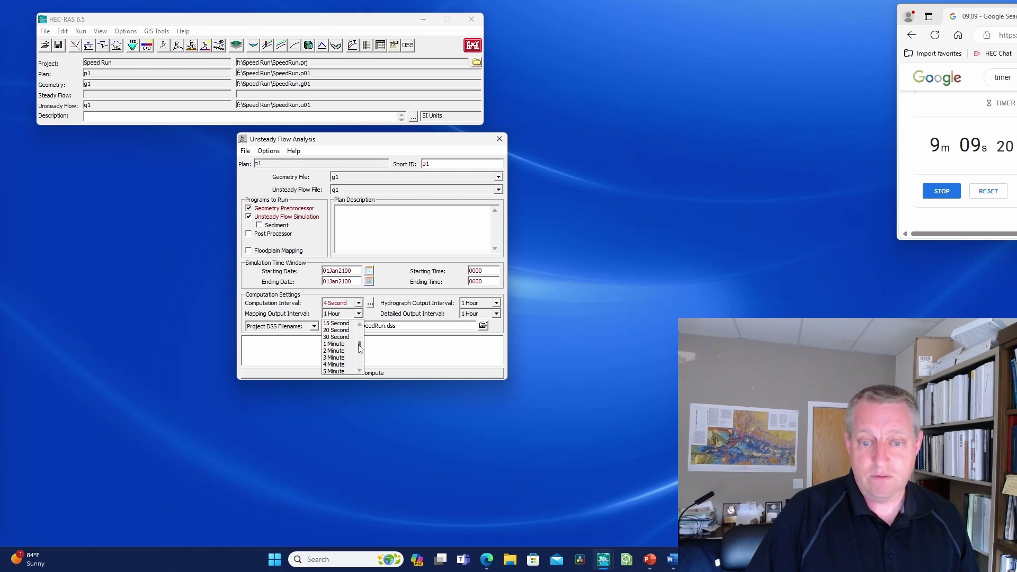
{"action": "left_click", "coordinate": [334, 371]}
{"action": "left_click", "coordinate": [478, 304]}
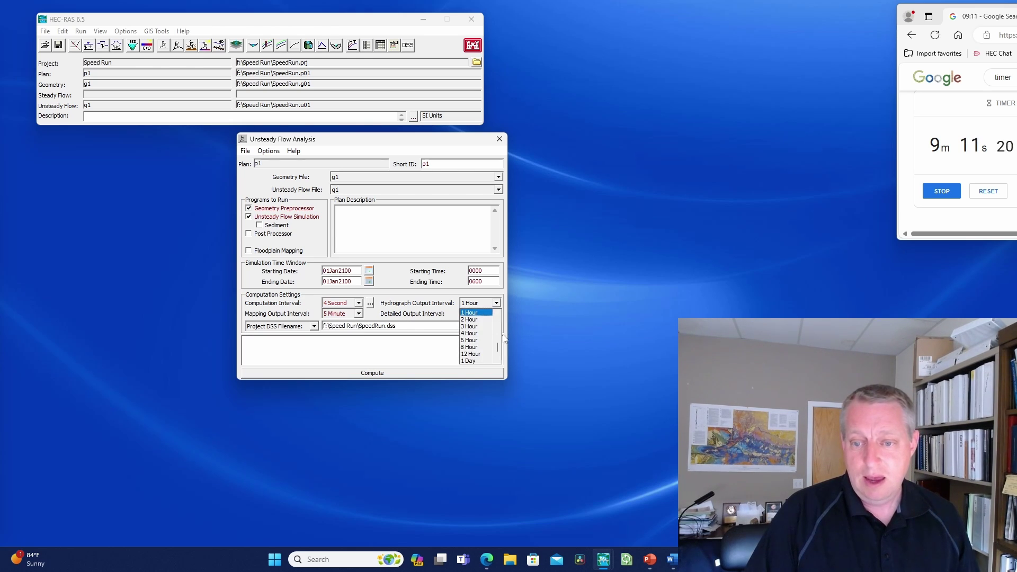
{"action": "mouse_move", "coordinate": [497, 347]}
{"action": "left_mouse_down"}
{"action": "mouse_move", "coordinate": [495, 328]}
{"action": "mouse_move", "coordinate": [497, 348]}
{"action": "left_mouse_up"}
{"action": "left_click", "coordinate": [482, 335]}
{"action": "left_click", "coordinate": [496, 314]}
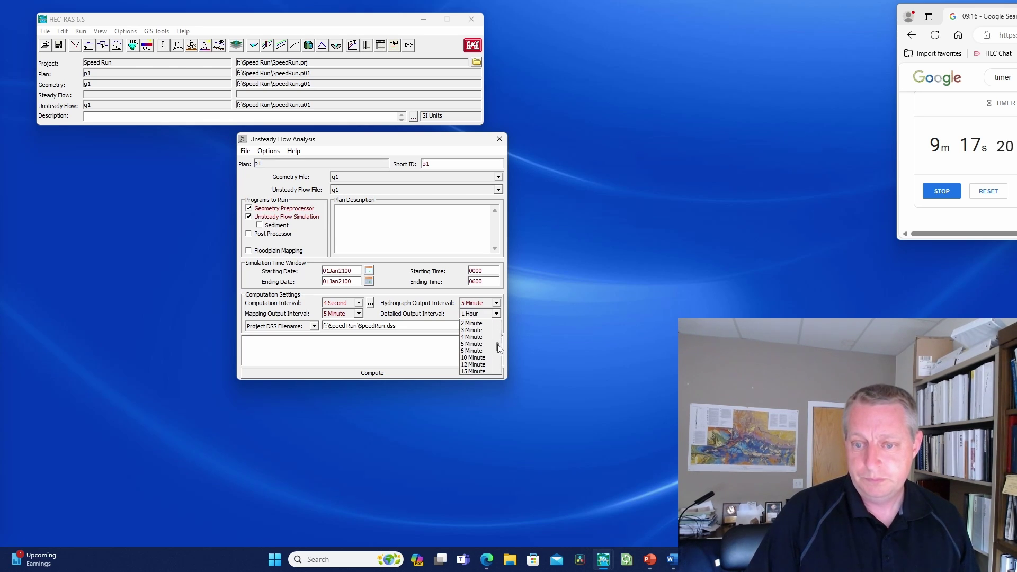
{"action": "left_click", "coordinate": [472, 344]}
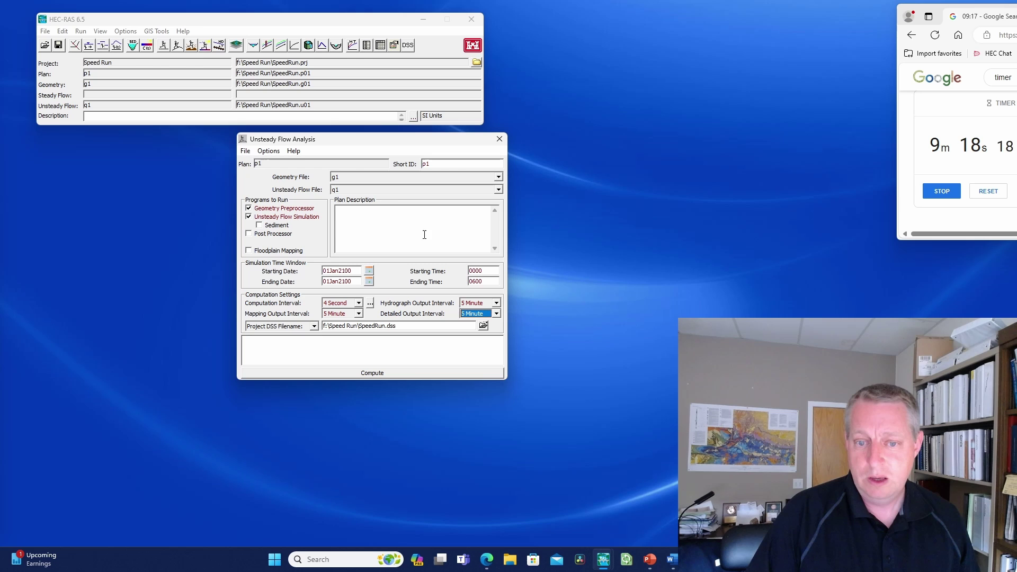
- Save plan p1 and start the unsteady computation
{"action": "left_click", "coordinate": [245, 152]}
{"action": "left_click", "coordinate": [255, 191]}
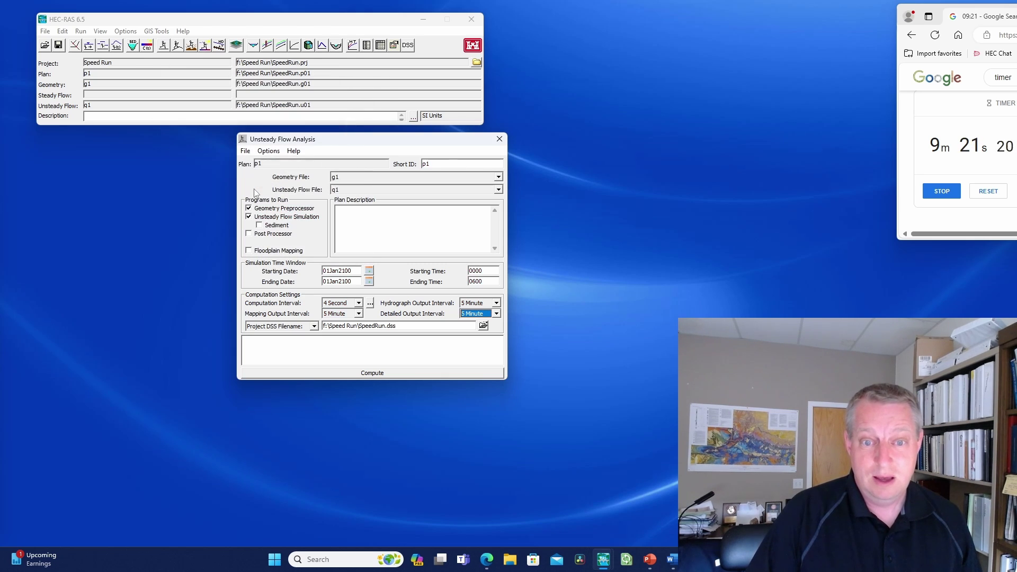
{"action": "left_click", "coordinate": [323, 371]}
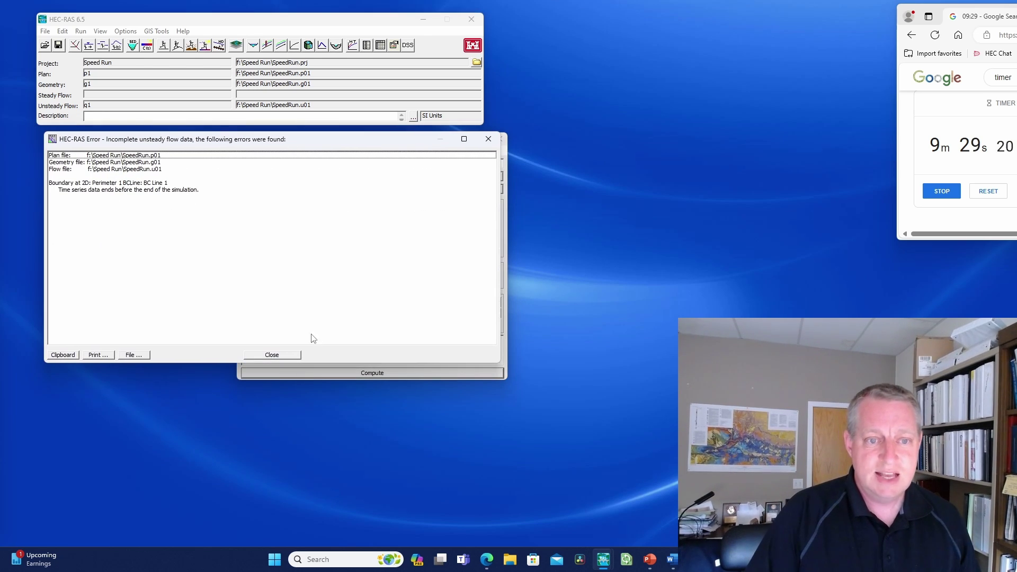
- Dismiss the flow data error and set BC Line 1's flow hydrograph to 400 ordinates
{"action": "left_click", "coordinate": [294, 355]}
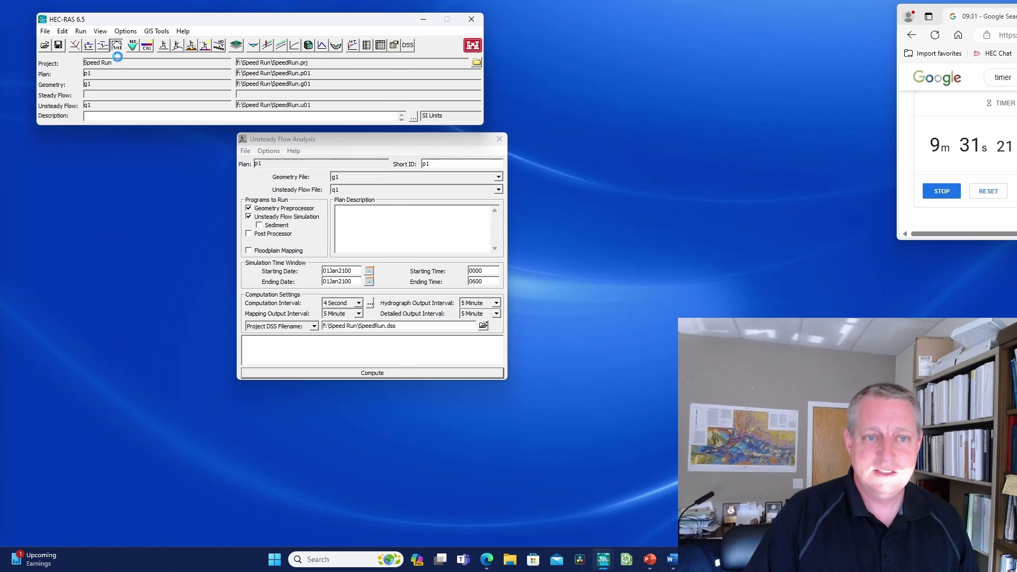
{"action": "left_click", "coordinate": [282, 245]}
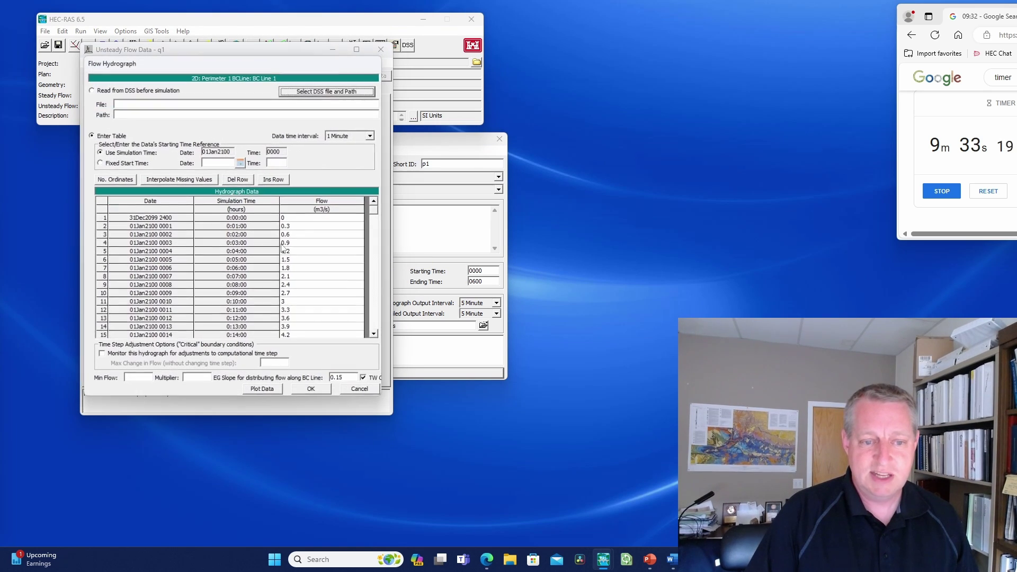
{"action": "mouse_move", "coordinate": [376, 213]}
{"action": "left_mouse_down"}
{"action": "mouse_move", "coordinate": [382, 346]}
{"action": "mouse_move", "coordinate": [383, 208]}
{"action": "left_mouse_up"}
{"action": "left_click", "coordinate": [126, 181]}
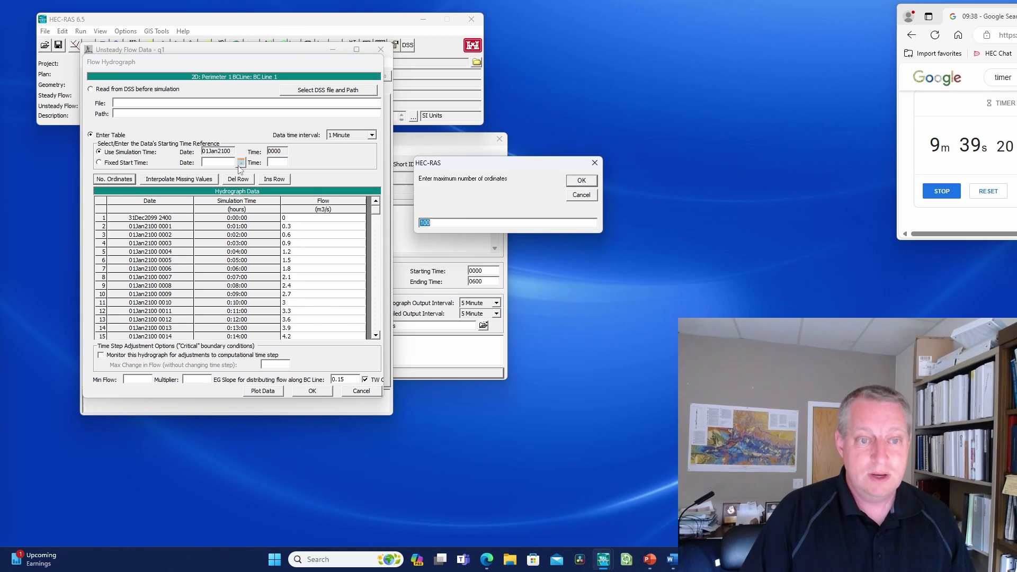
{"action": "type", "text": "400"}
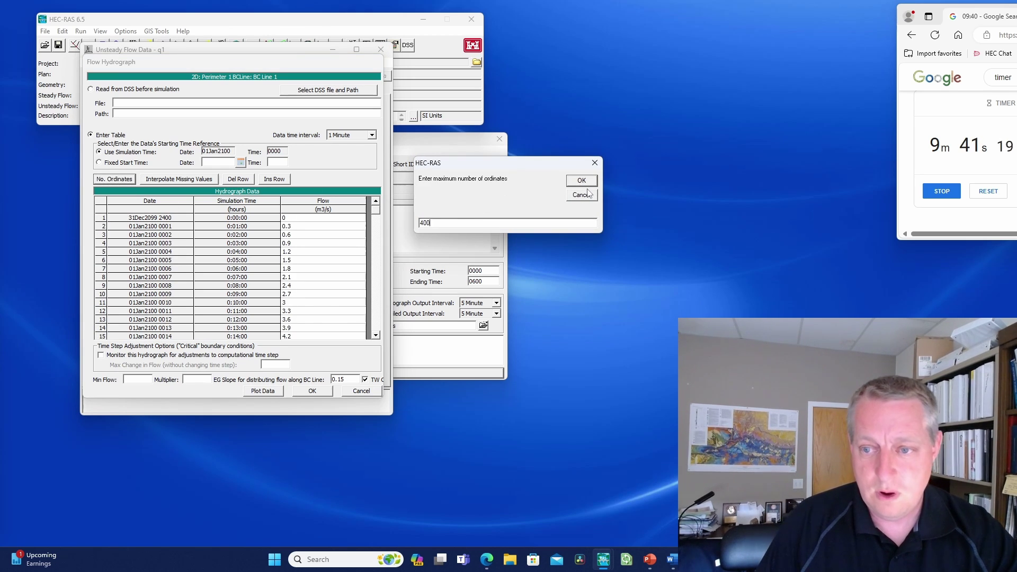
{"action": "key", "text": "Return"}
- Enter zero flow at row 400, interpolate the missing flows, and accept the hydrograph
{"action": "left_click_drag", "start_coordinate": [377, 211], "coordinate": [384, 338]}
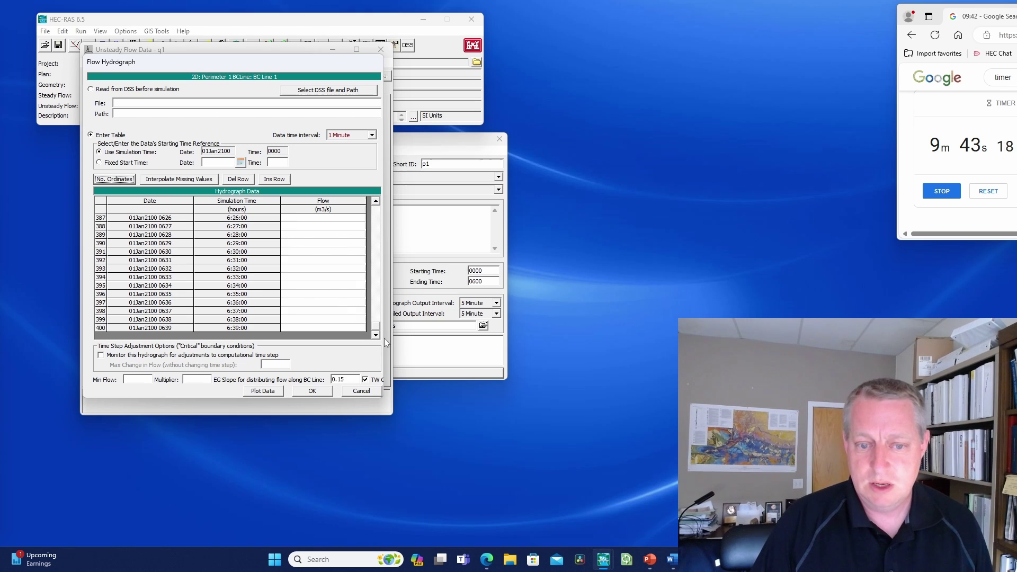
{"action": "left_click", "coordinate": [341, 328]}
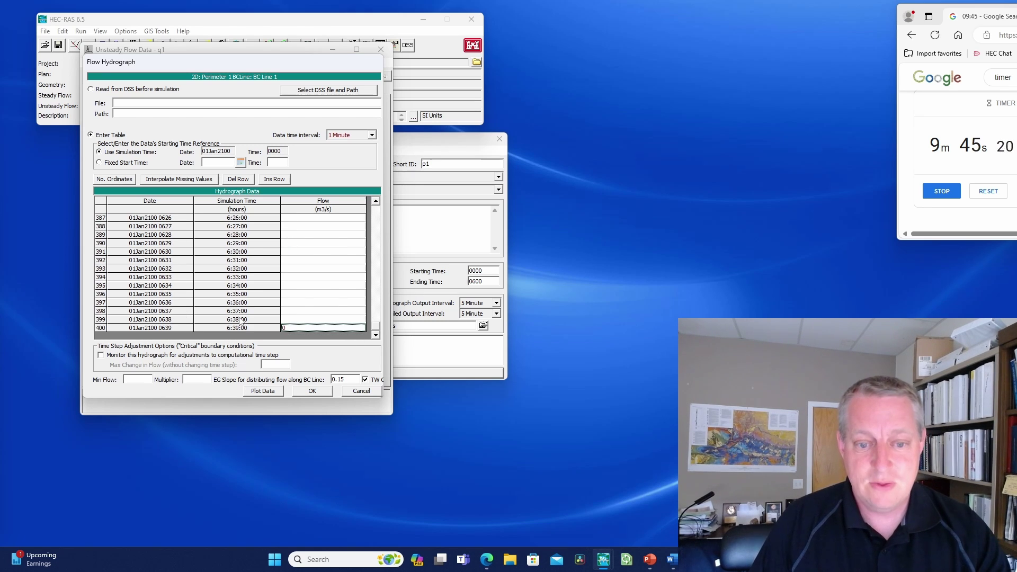
{"action": "left_click", "coordinate": [178, 179]}
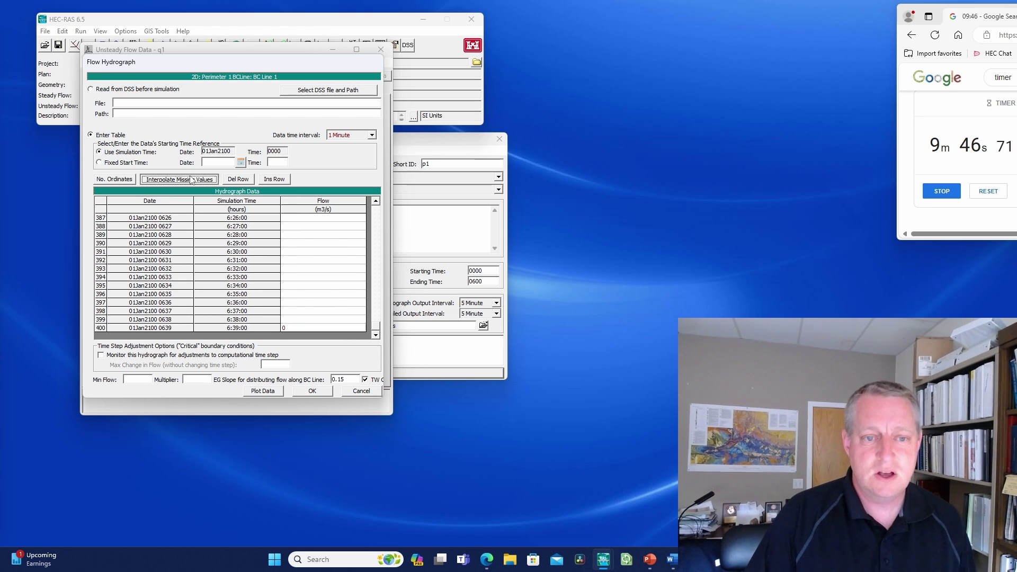
{"action": "left_click", "coordinate": [314, 392]}
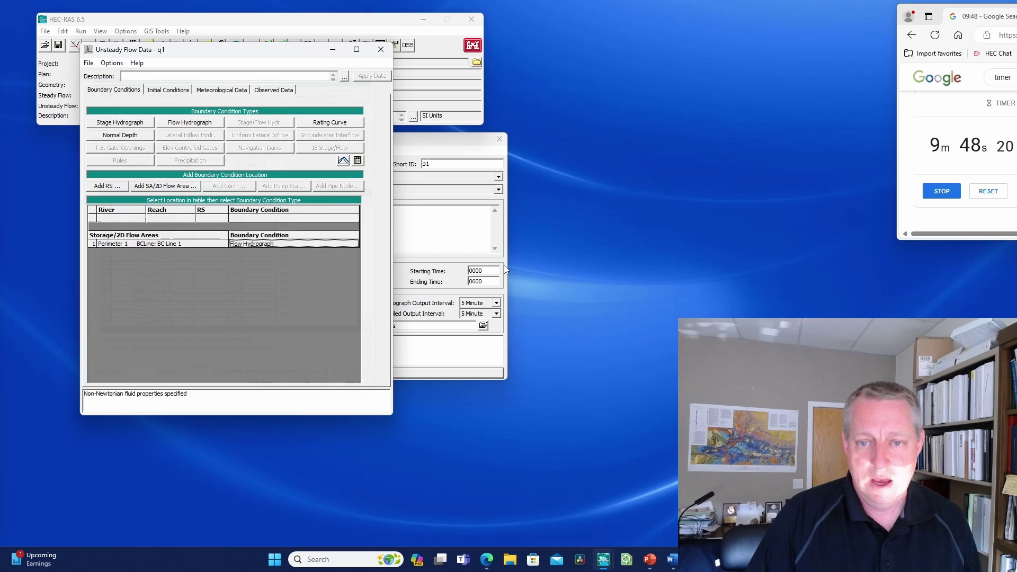
- Save the extended unsteady flow data and compute plan p1's debris-flow simulation
{"action": "left_click", "coordinate": [89, 63]}
{"action": "left_click", "coordinate": [132, 98]}
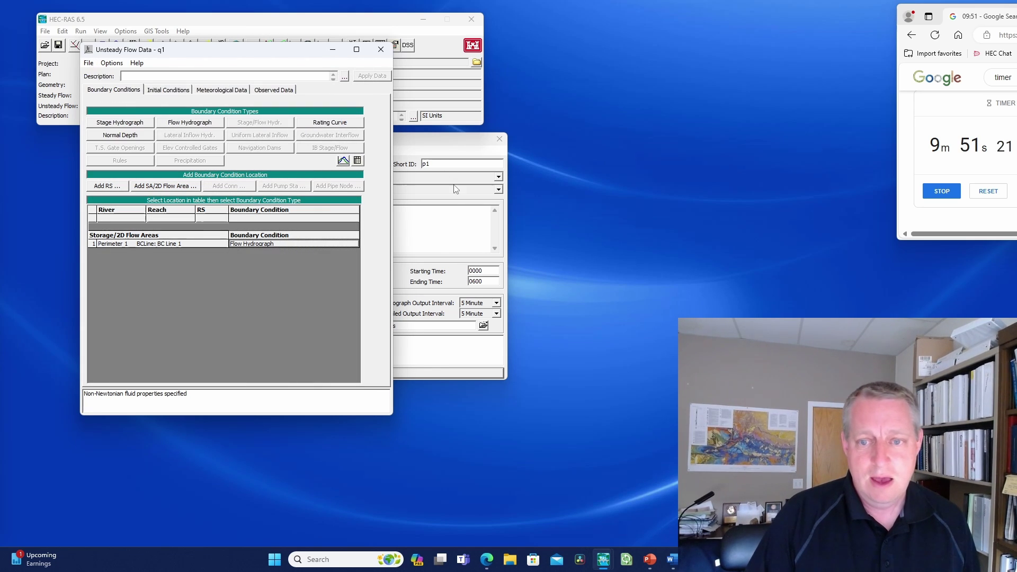
{"action": "left_click", "coordinate": [428, 143]}
{"action": "left_click", "coordinate": [451, 372]}
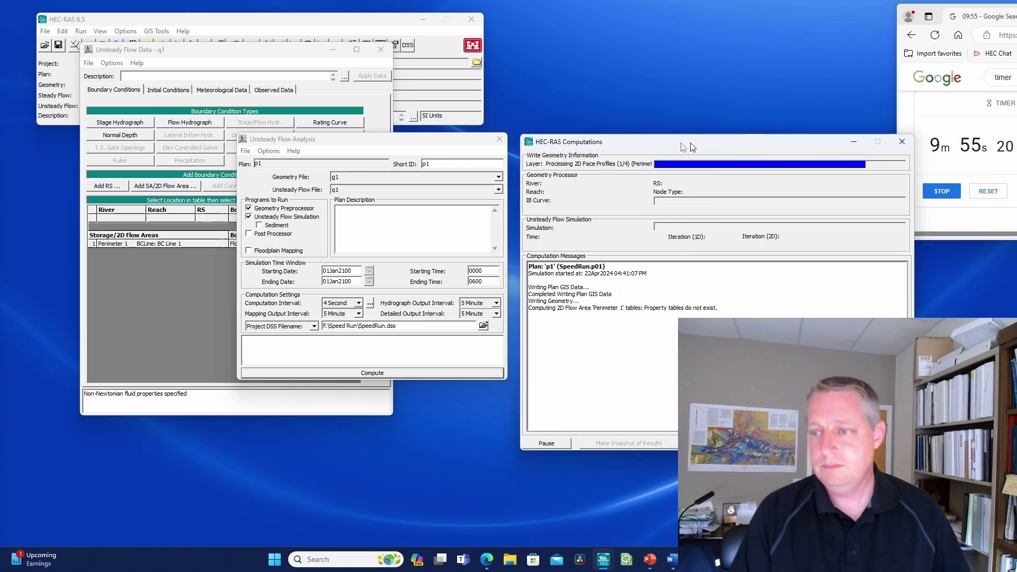
{"action": "left_click_drag", "start_coordinate": [743, 151], "coordinate": [385, 112]}
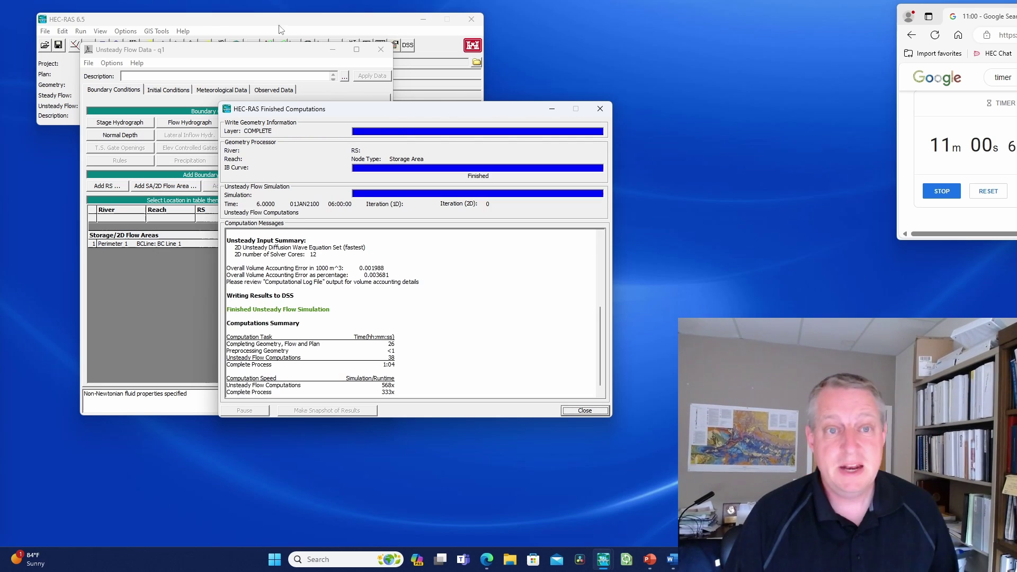
{"action": "left_click", "coordinate": [238, 22]}
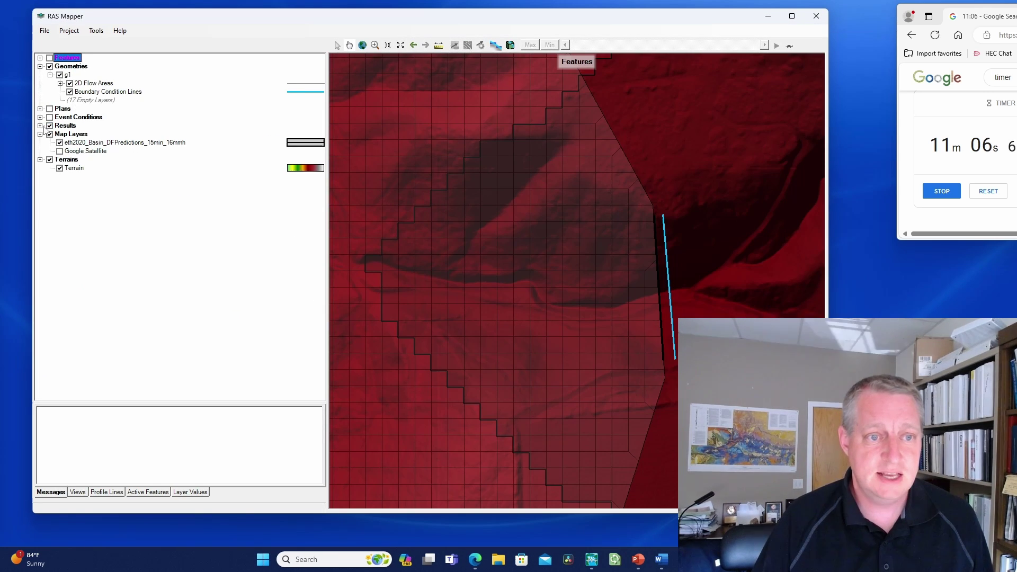
- Display p1's Depth (Max) results, pan to the flow area, and advance to 03:10:00
{"action": "left_click", "coordinate": [80, 168]}
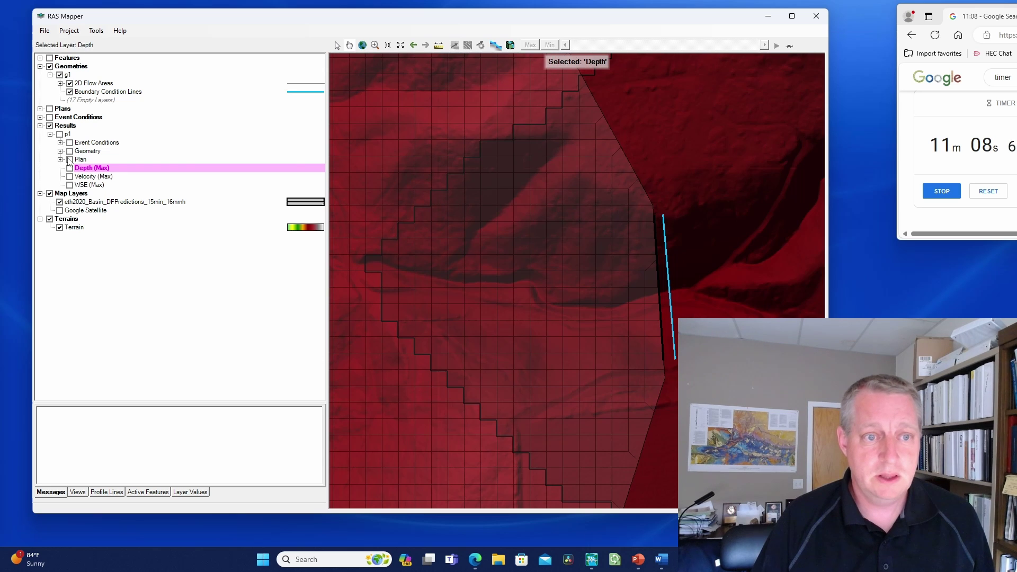
{"action": "left_click", "coordinate": [69, 168]}
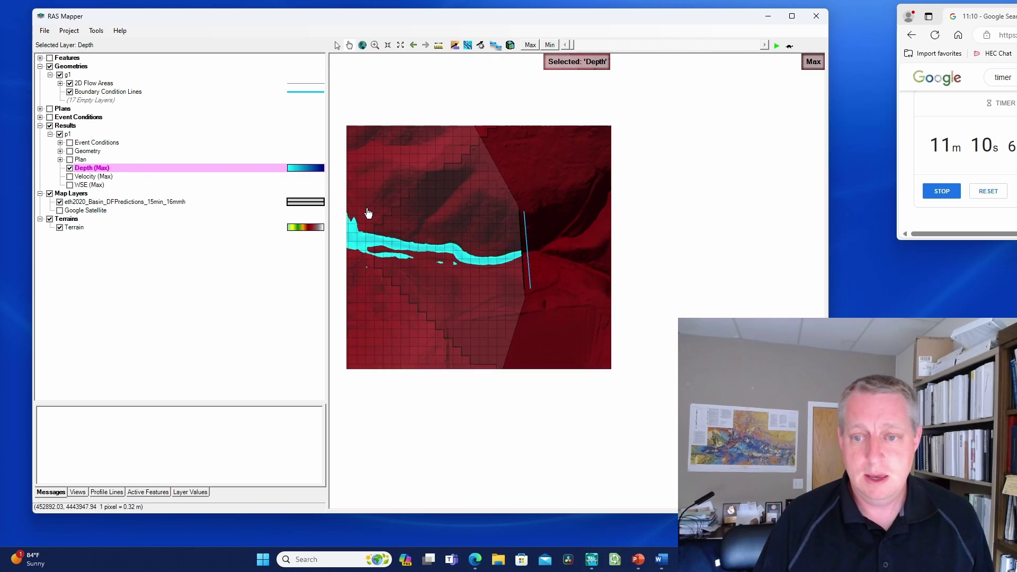
{"action": "scroll", "coordinate": [366, 209], "scroll_direction": "down", "scroll_amount": 3}
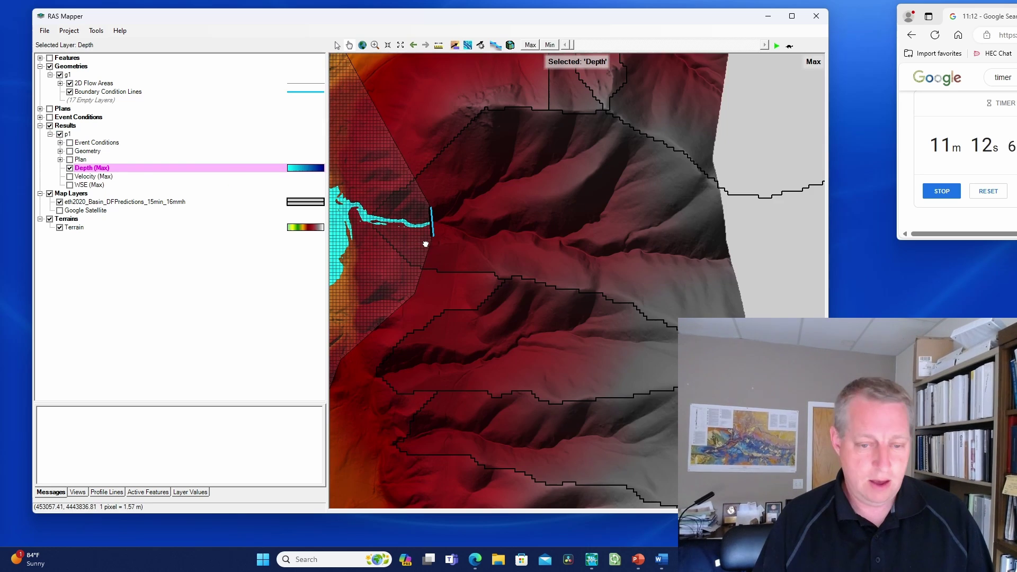
{"action": "left_click_drag", "start_coordinate": [425, 244], "coordinate": [588, 227]}
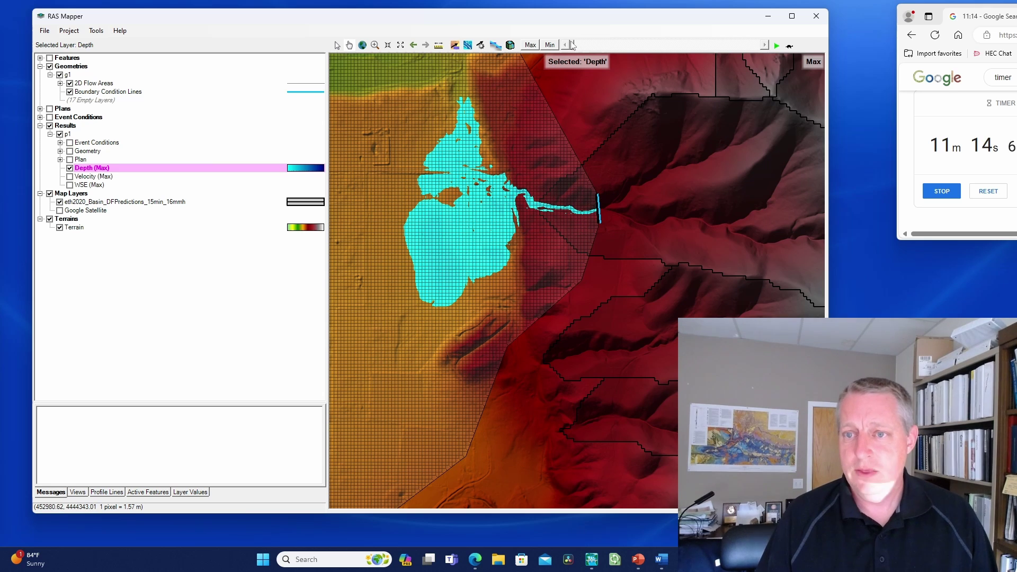
{"action": "left_click_drag", "start_coordinate": [572, 45], "coordinate": [673, 47]}
{"action": "left_click", "coordinate": [942, 192]}
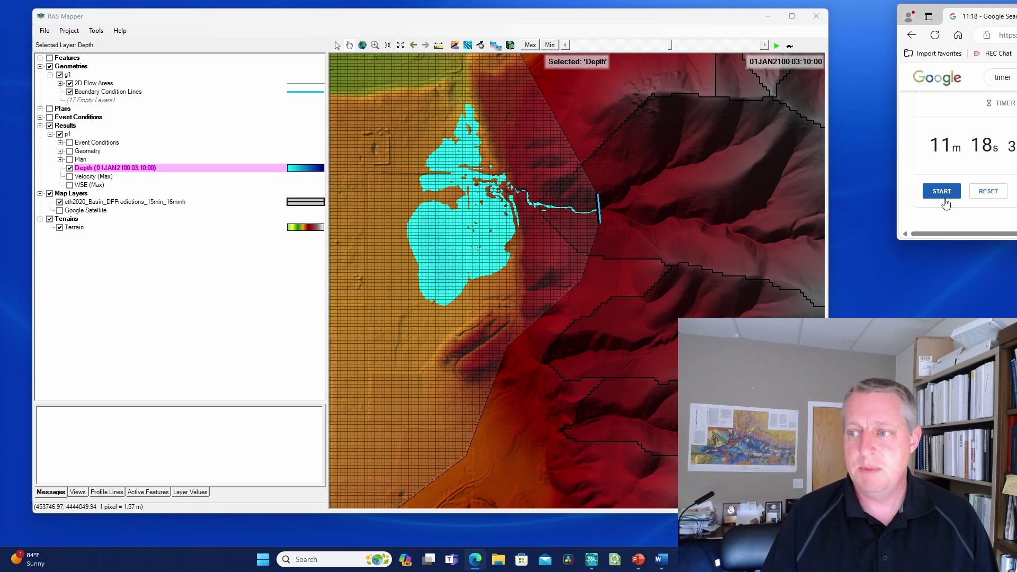
{"action": "scroll", "coordinate": [919, 229], "scroll_direction": "down", "scroll_amount": 1}
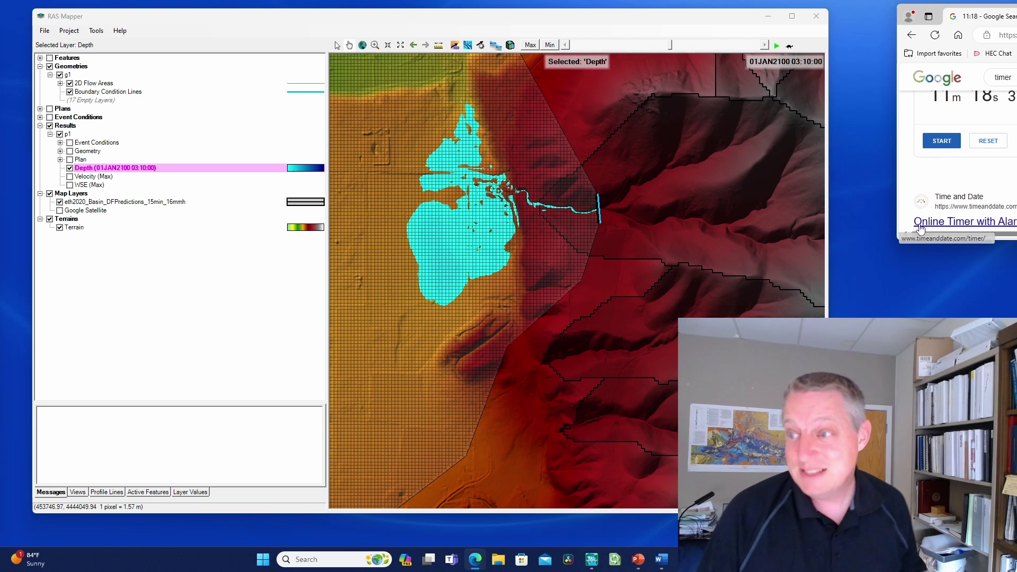
{"action": "scroll", "coordinate": [921, 229], "scroll_direction": "up", "scroll_amount": 2}
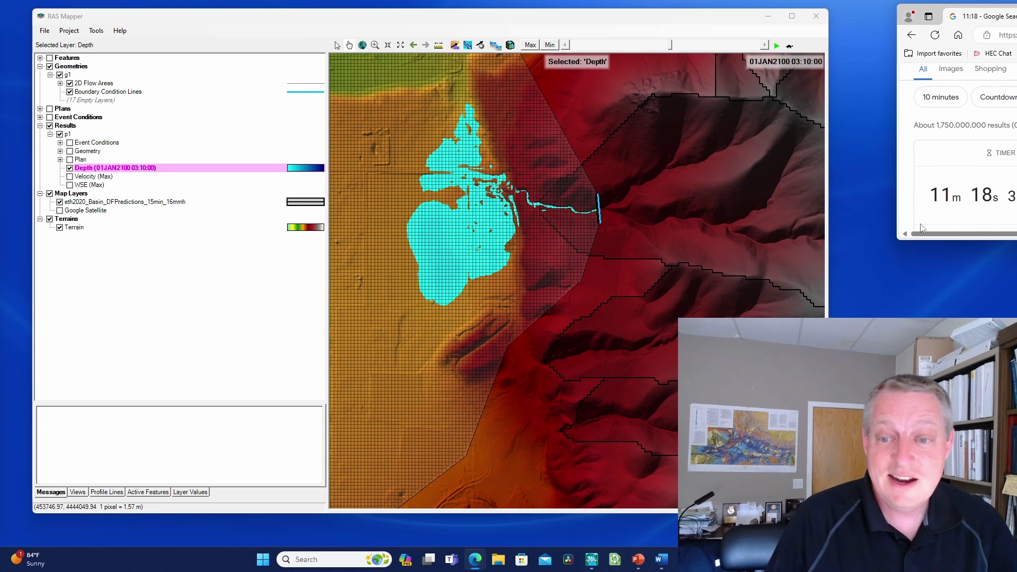
- Apply the Mud colour ramp to the Depth layer's surface
{"action": "right_click", "coordinate": [93, 173]}
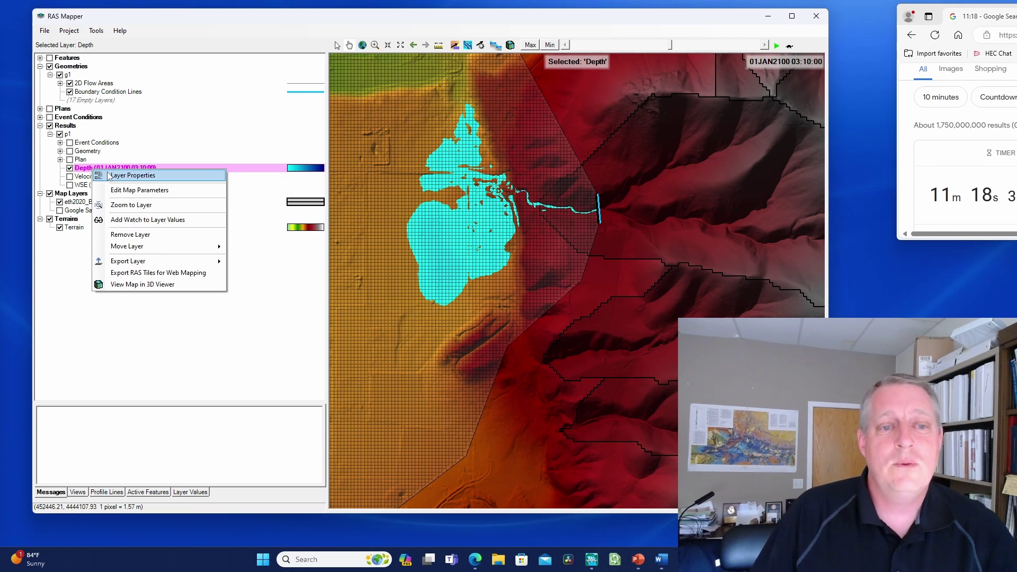
{"action": "left_click", "coordinate": [108, 176]}
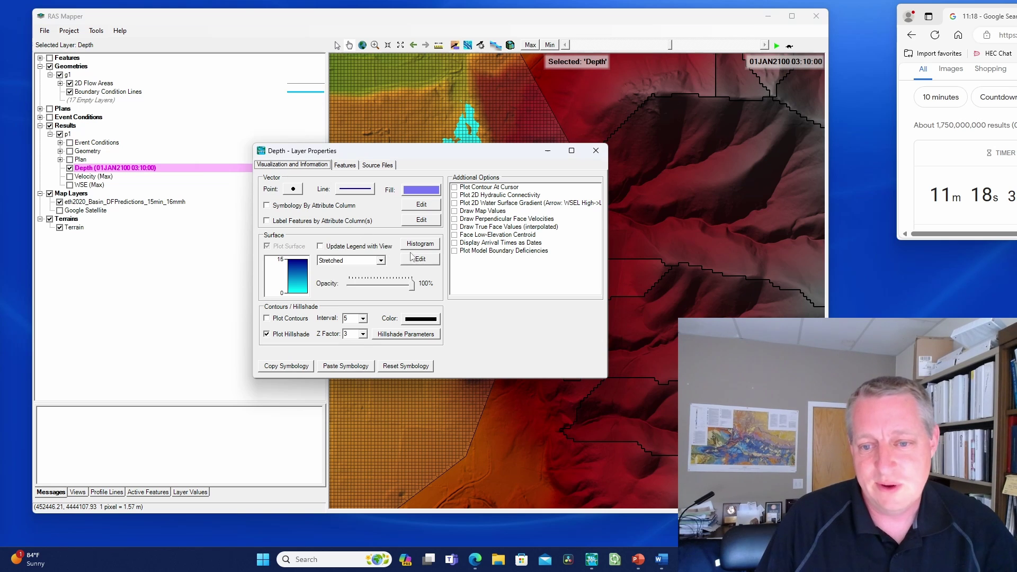
{"action": "left_click", "coordinate": [414, 259]}
{"action": "left_click", "coordinate": [488, 157]}
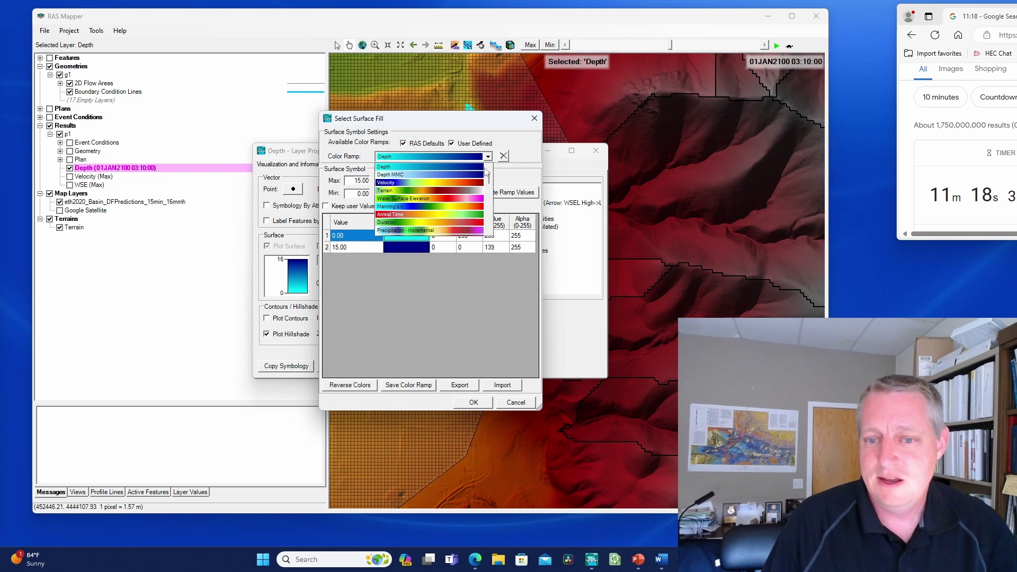
{"action": "scroll", "coordinate": [493, 191], "scroll_direction": "down", "scroll_amount": 3}
{"action": "scroll", "coordinate": [492, 191], "scroll_direction": "down", "scroll_amount": 2}
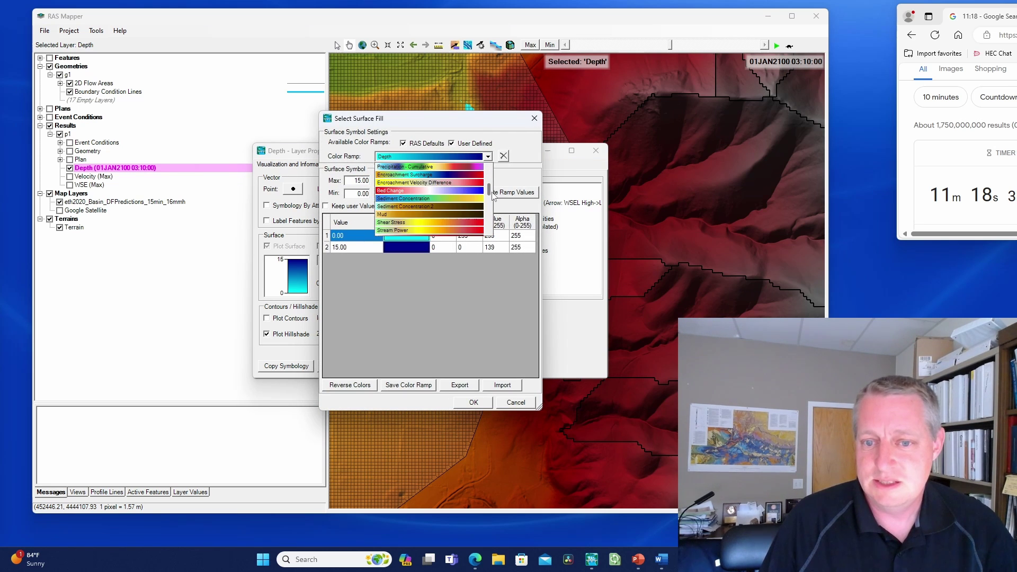
{"action": "left_click", "coordinate": [450, 229]}
{"action": "left_click", "coordinate": [471, 403]}
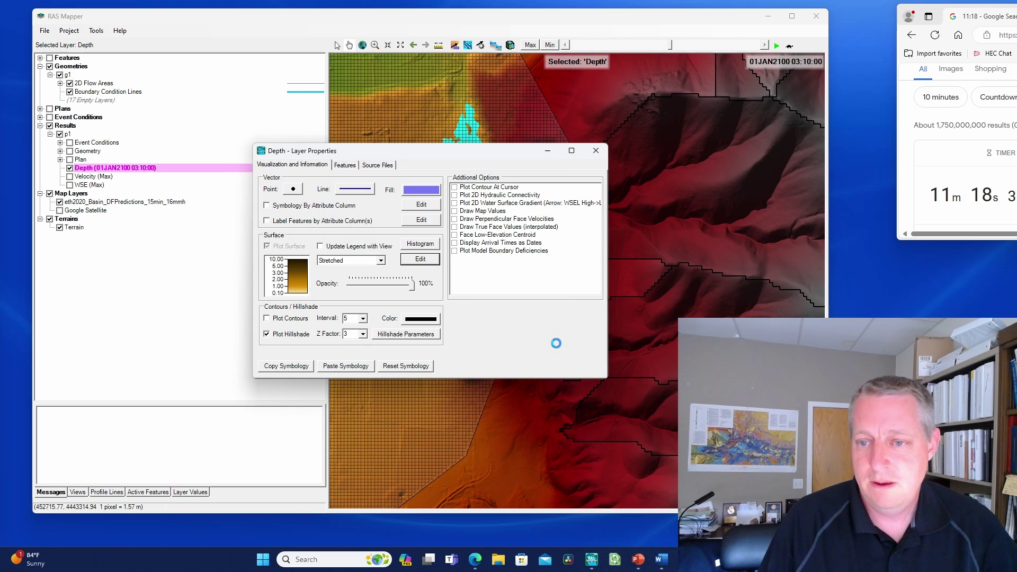
- Zoom in on the deposit and play the Depth animation from the start time
{"action": "scroll", "coordinate": [540, 226], "scroll_direction": "up", "scroll_amount": 2}
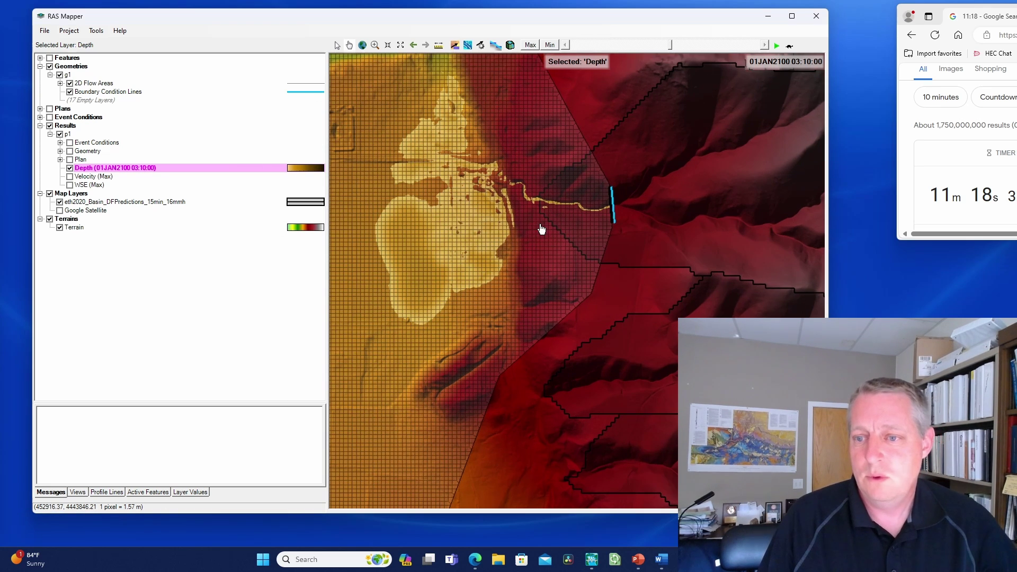
{"action": "scroll", "coordinate": [522, 249], "scroll_direction": "up", "scroll_amount": 2}
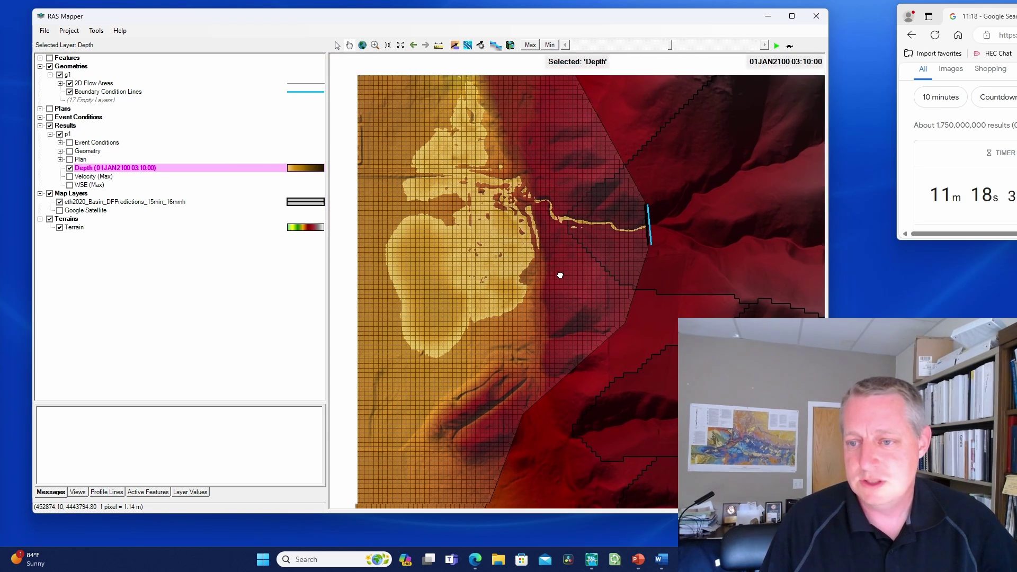
{"action": "scroll", "coordinate": [599, 291], "scroll_direction": "up", "scroll_amount": 2}
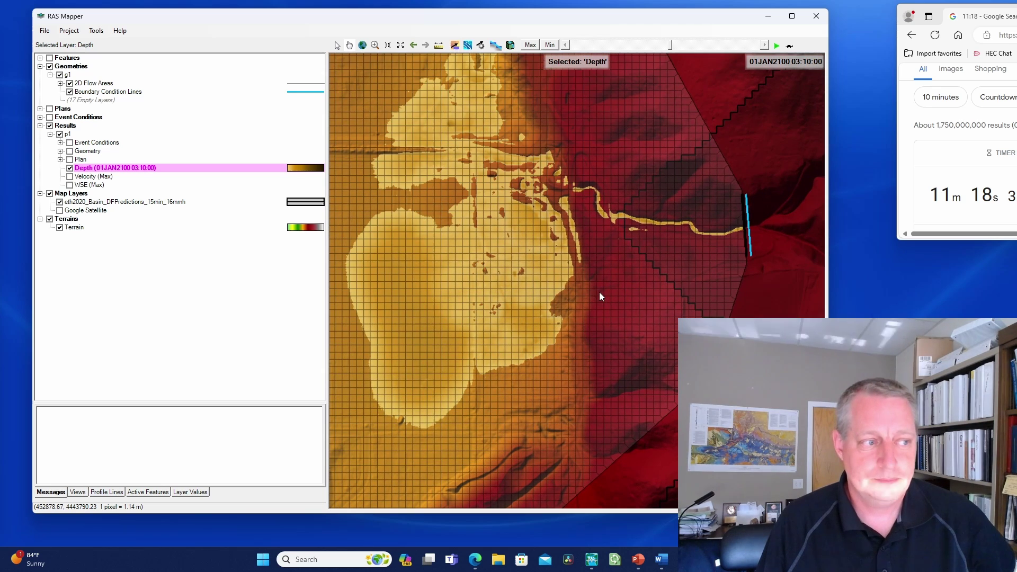
{"action": "scroll", "coordinate": [610, 303], "scroll_direction": "down", "scroll_amount": 1}
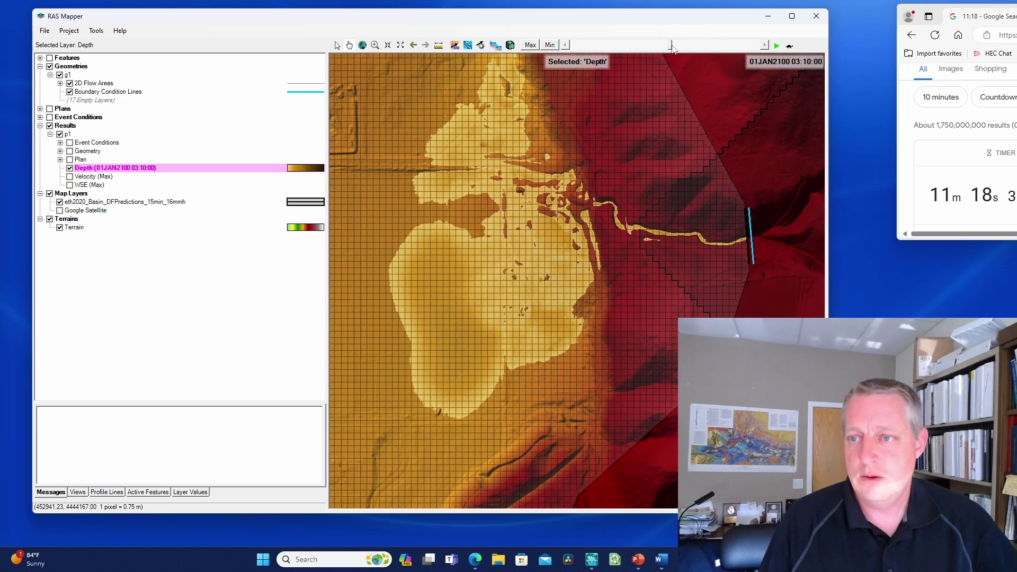
{"action": "left_click", "coordinate": [776, 46]}
{"action": "left_click", "coordinate": [777, 46]}
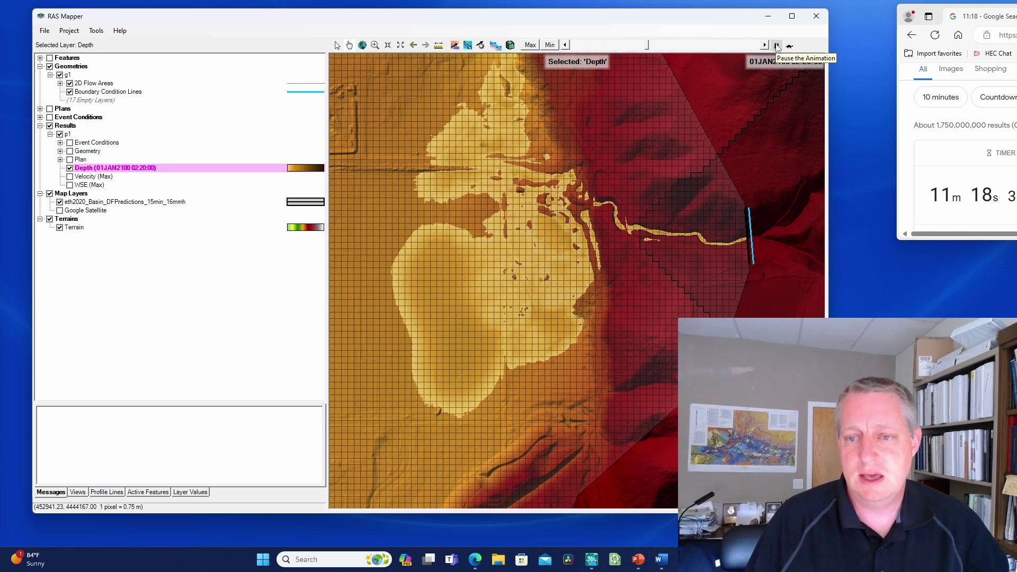
- Recolour the Terrain layer with a stretched green-to-red elevation ramp
{"action": "right_click", "coordinate": [75, 228]}
{"action": "left_click", "coordinate": [95, 233]}
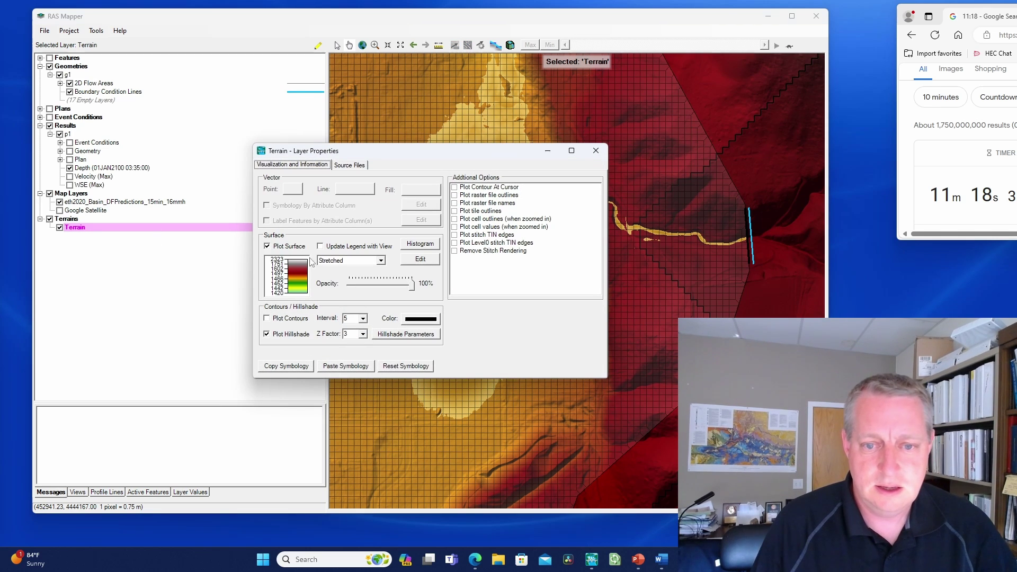
{"action": "left_click", "coordinate": [595, 151]}
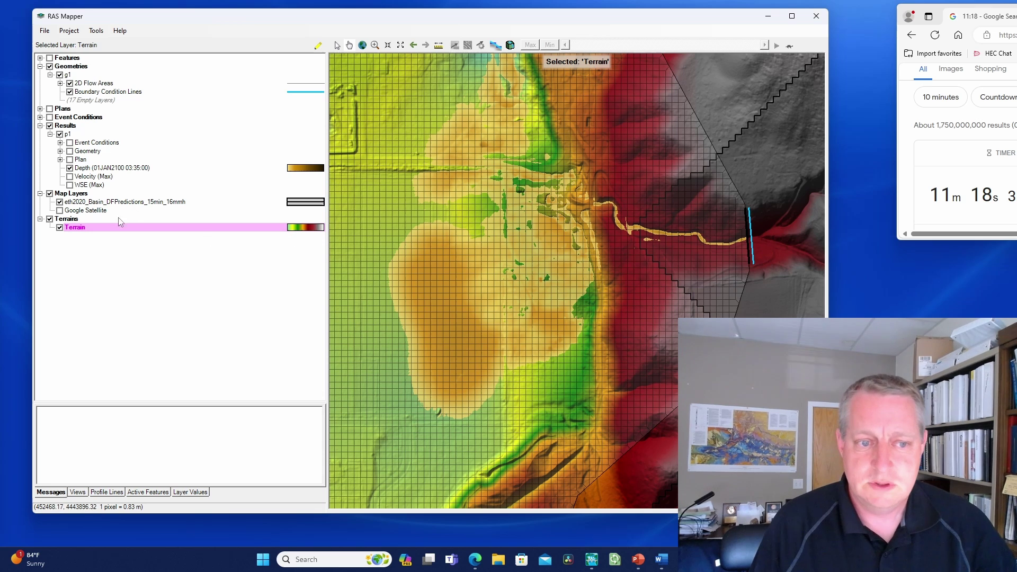
- Rewind the Depth results to the start and play them through to 06:00:00
{"action": "left_click", "coordinate": [95, 168]}
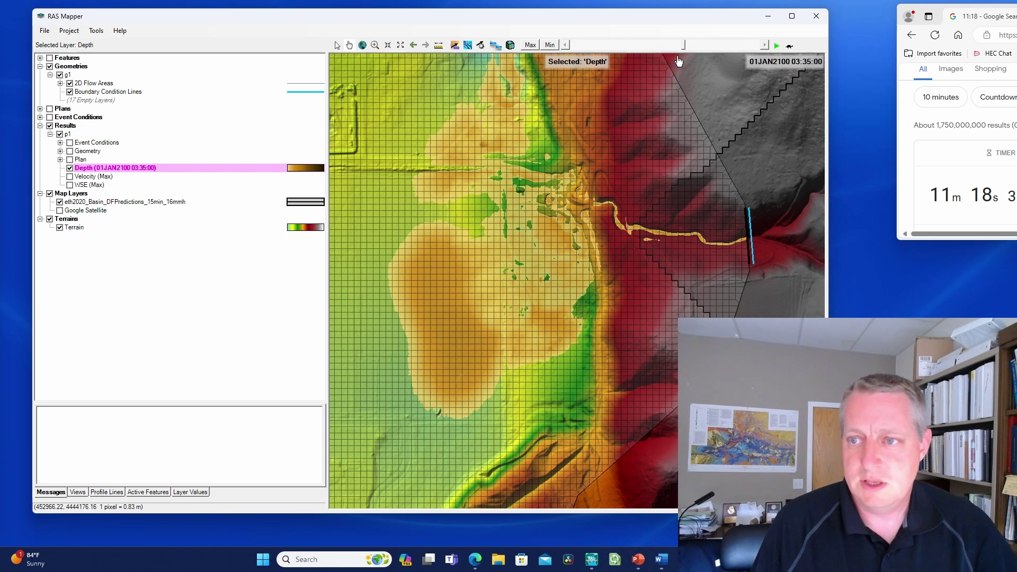
{"action": "key", "text": "Home"}
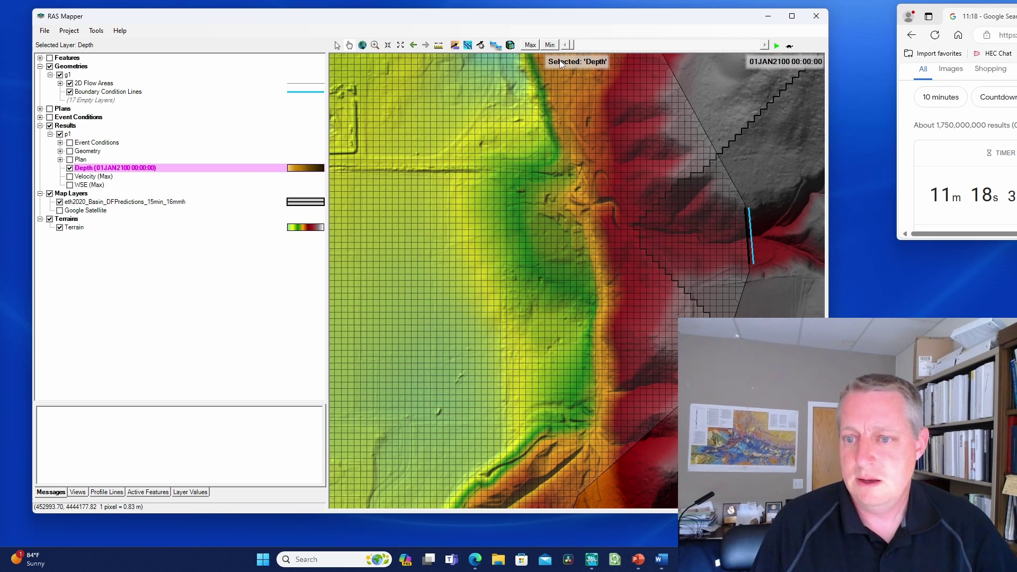
{"action": "left_click", "coordinate": [777, 46]}
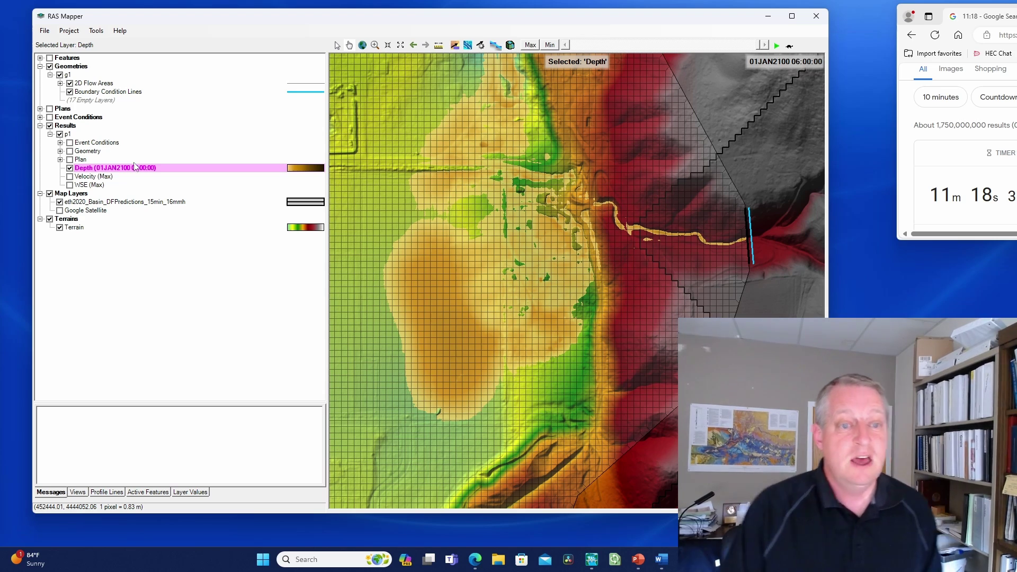
- Bring the Expedited Debris Flow Tutorial page in Edge to the front and shift it left
{"action": "key", "text": "alt+Tab"}
{"action": "left_click_drag", "start_coordinate": [420, 35], "coordinate": [342, 31]}
{"action": "scroll", "coordinate": [317, 275], "scroll_direction": "up", "scroll_amount": 15}
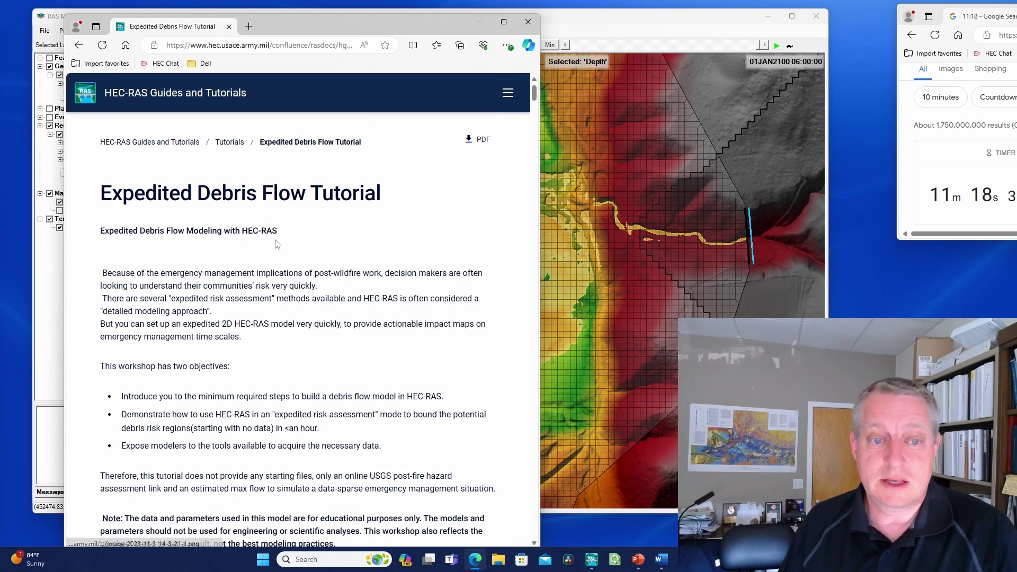